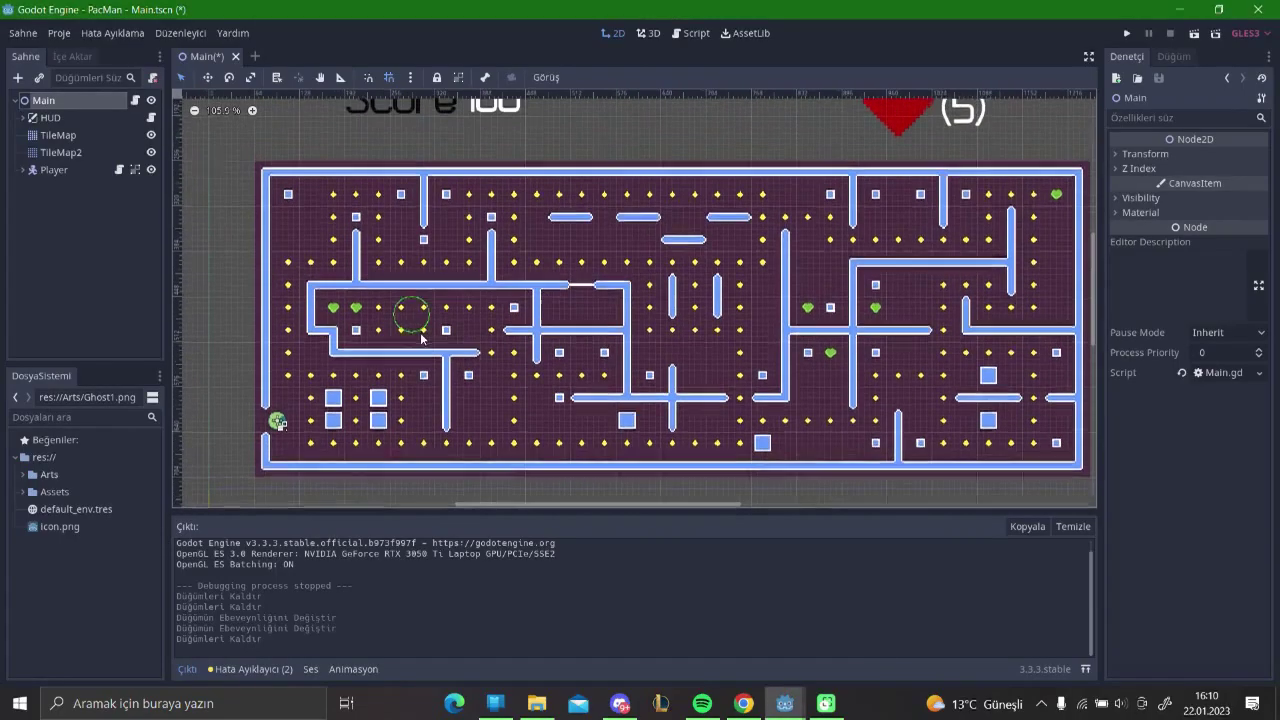
Step: Add a KinematicBody2D child to Main and name it Ghost
scroll(397, 337, "down", 5)
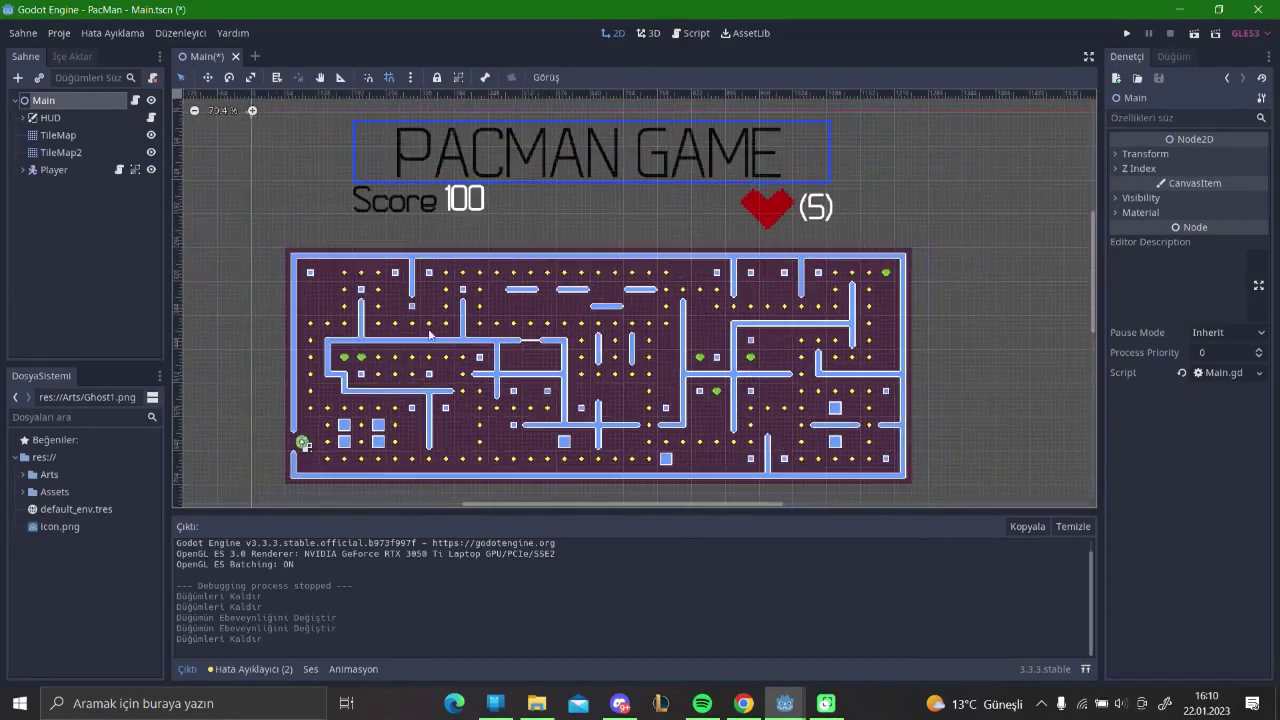
right_click(55, 102)
left_click(62, 112)
type("ki")
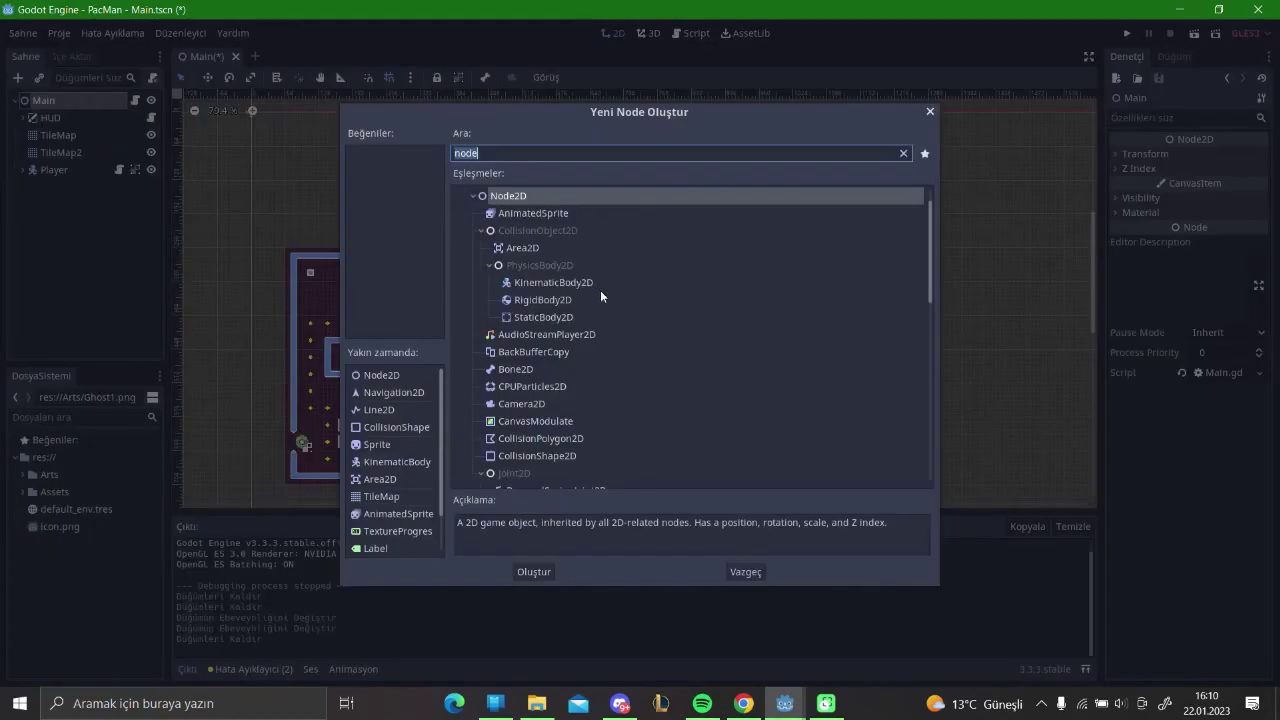
type("nem")
key("Return")
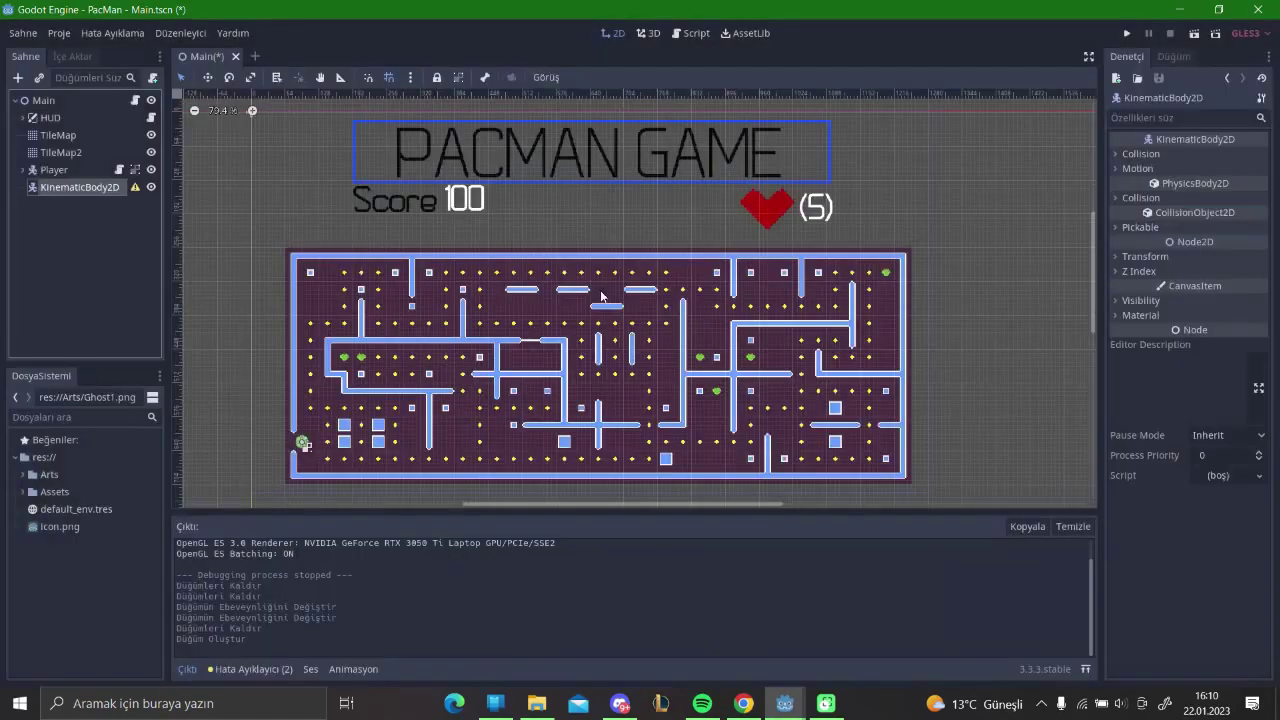
double_click(54, 191)
key("Caps_Lock")
type("G")
key("Caps_Lock")
type("host")
key("Return")
Step: Add CollisionShape2D and Sprite child nodes under Ghost
right_click(88, 187)
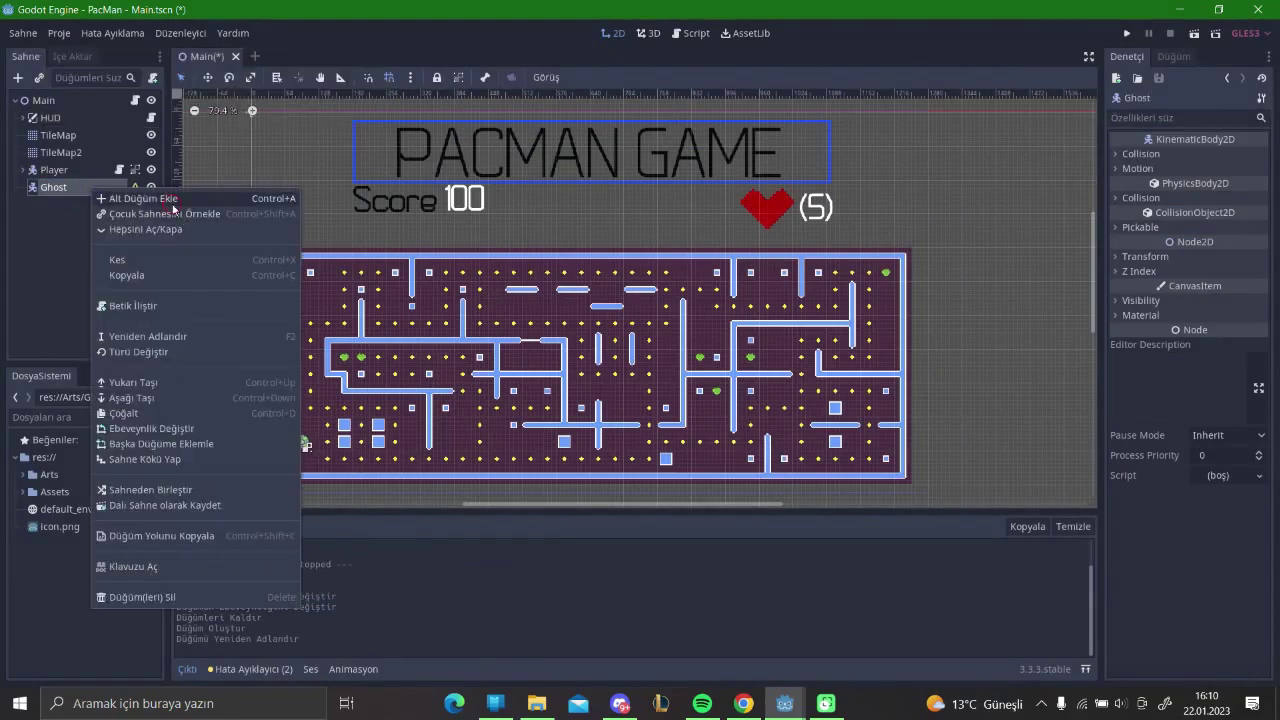
left_click(110, 197)
type("col")
key("Down")
key("Return")
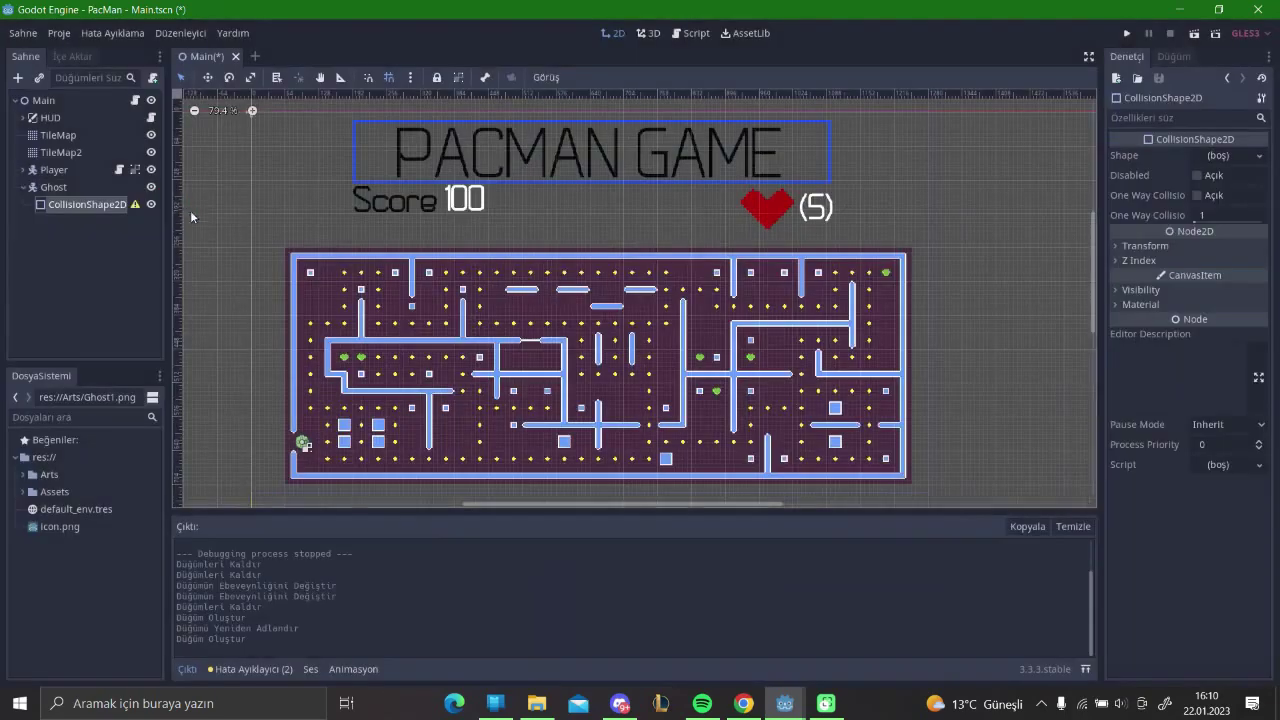
right_click(102, 190)
left_click(142, 199)
type("sprite")
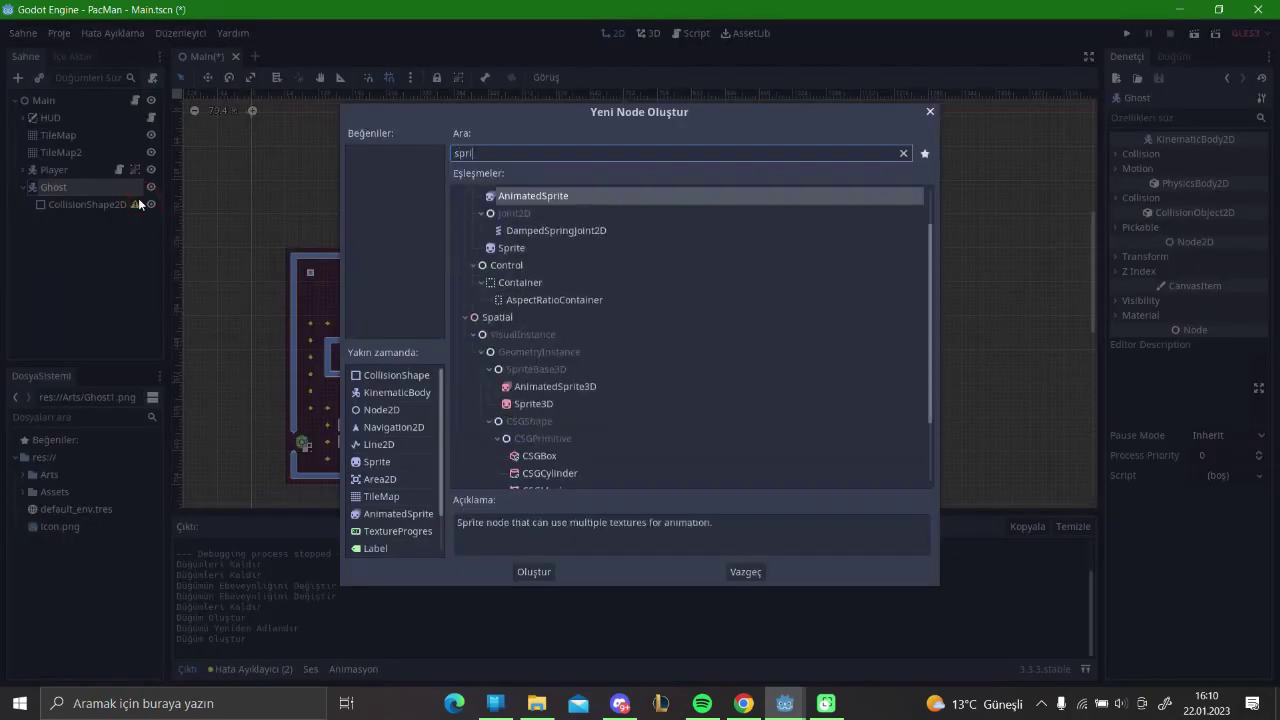
key("Return")
left_click(88, 204)
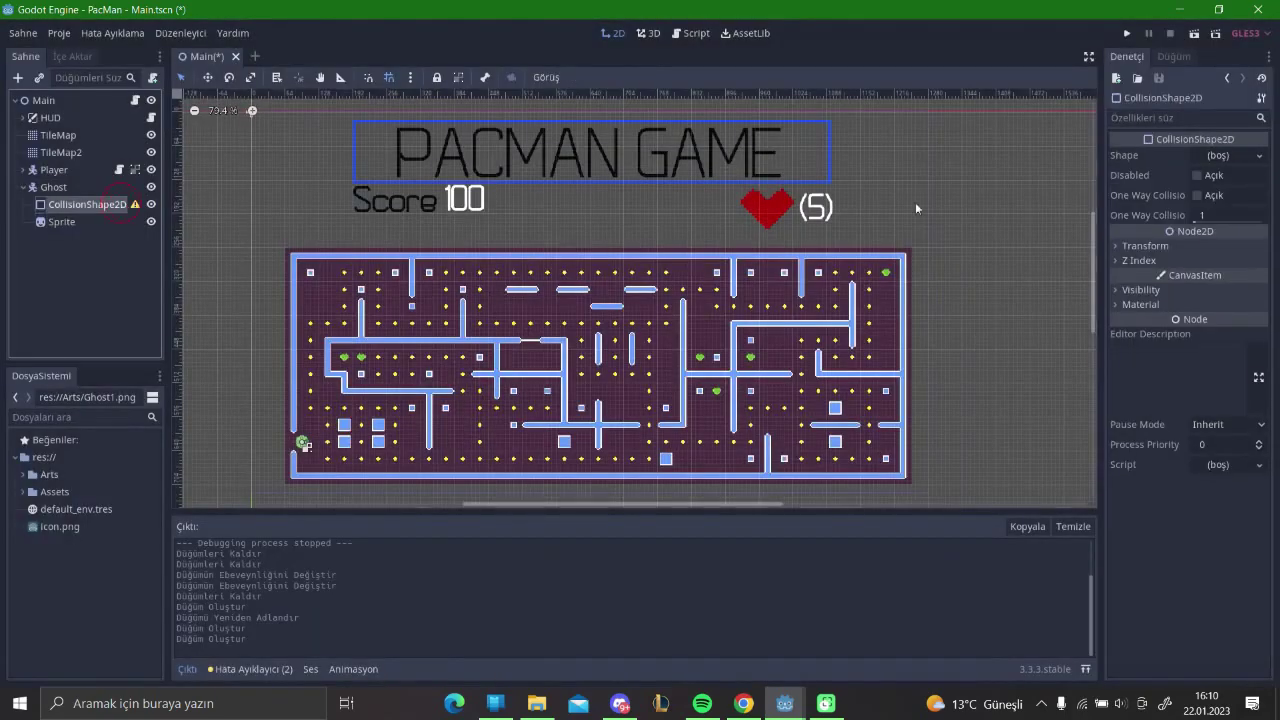
left_click(1225, 156)
Step: Give the collision a new CapsuleShape2D, group Ghost's children, and move Ghost left of the title
left_click(1176, 175)
scroll(555, 190, "up", 3)
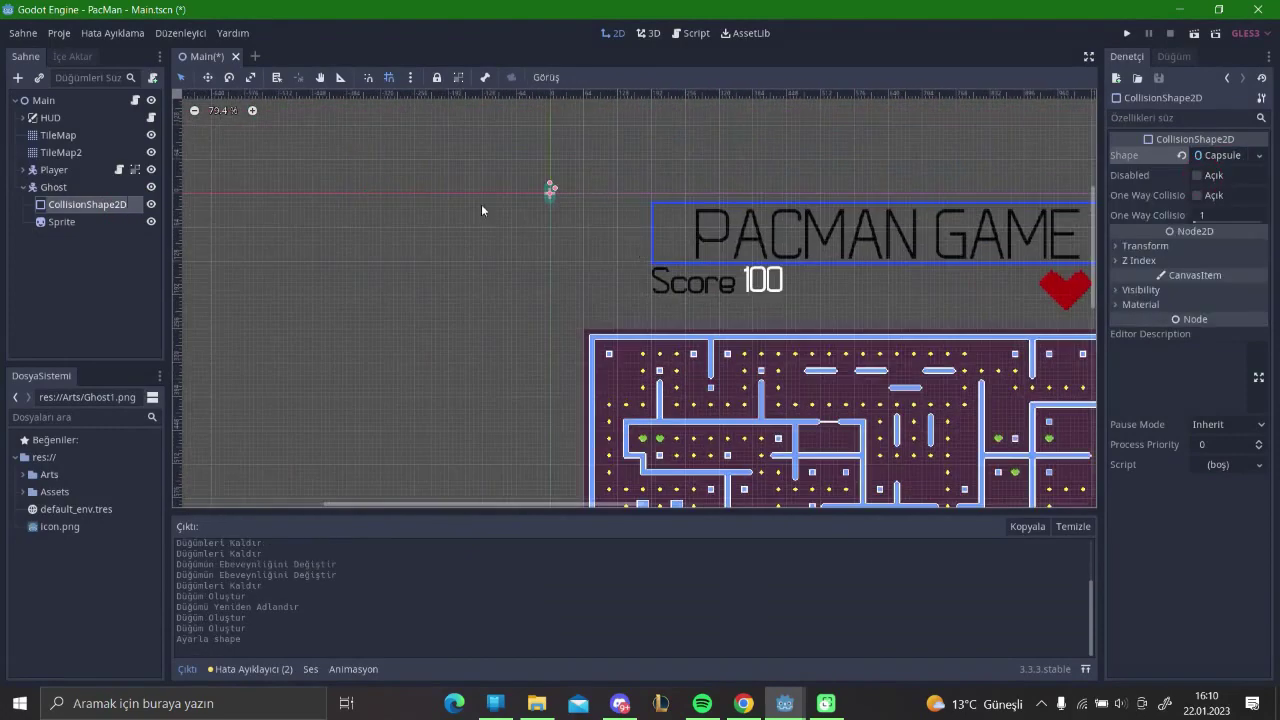
left_click(106, 186)
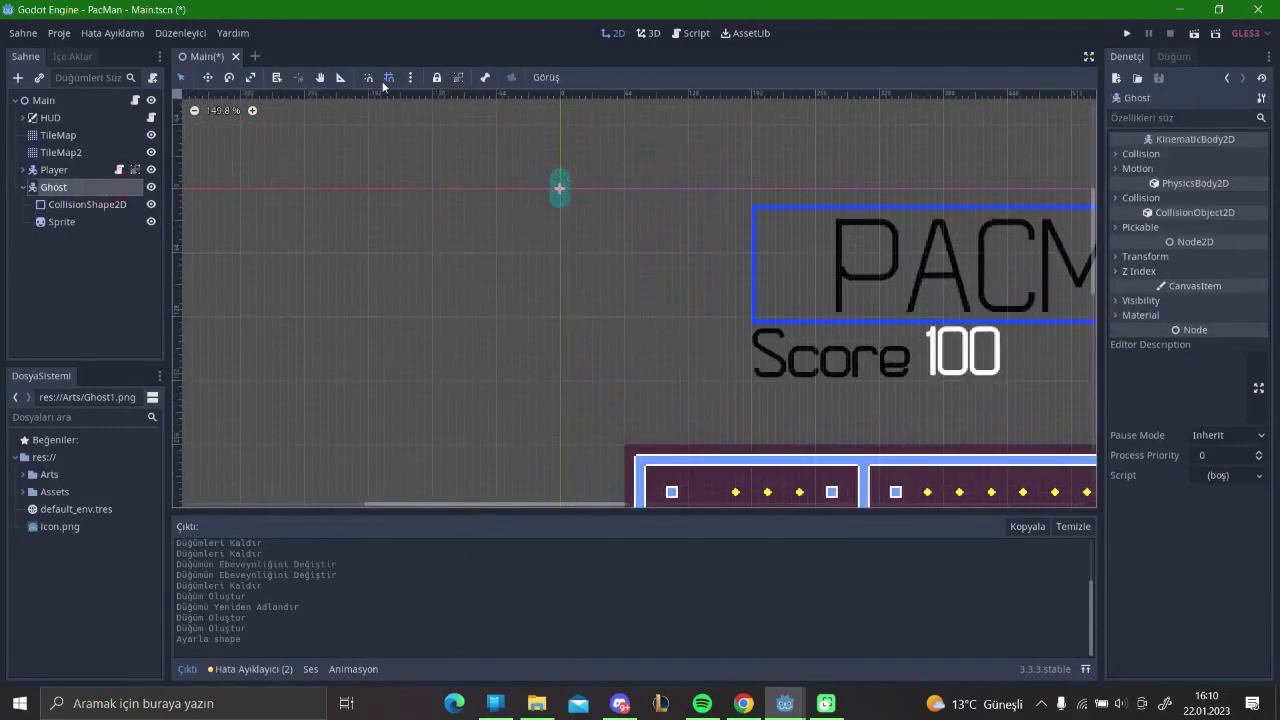
left_click(457, 77)
left_click_drag(559, 188, 609, 278)
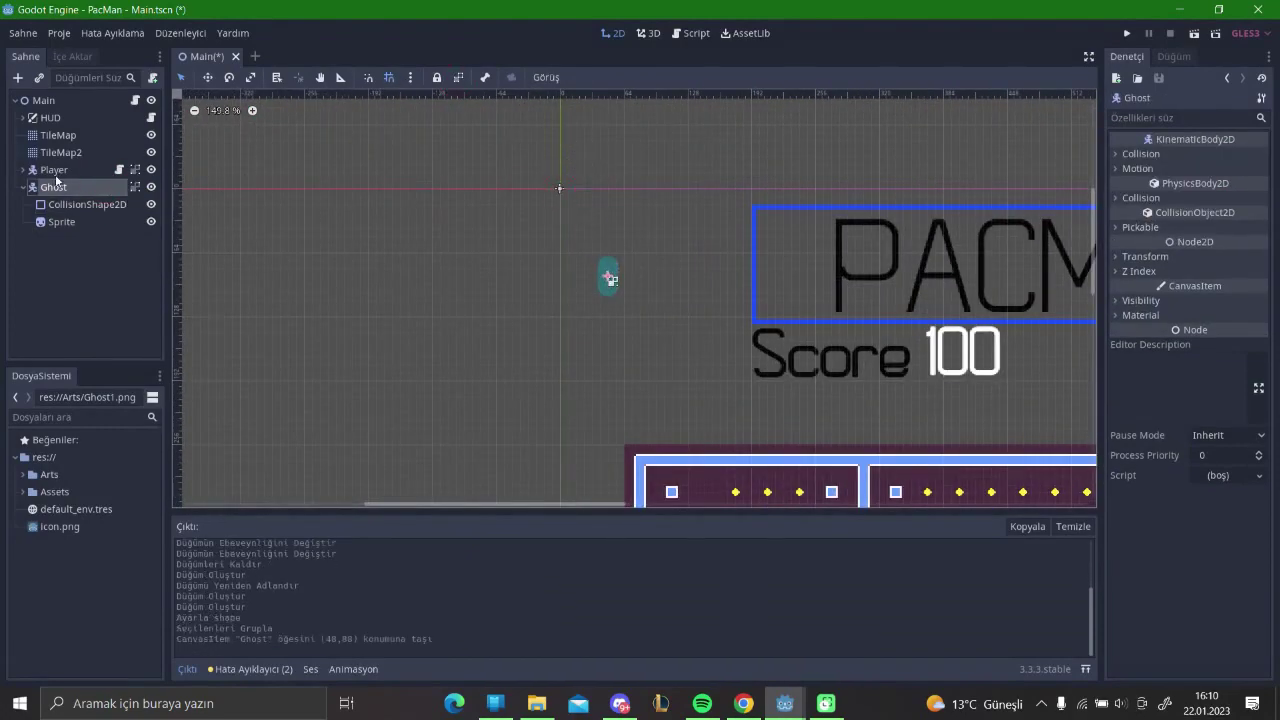
Step: Assign Ghost1.png from the Arts folder as the Sprite's texture
left_click(62, 221)
left_click(23, 475)
left_click_drag(74, 509, 1226, 168)
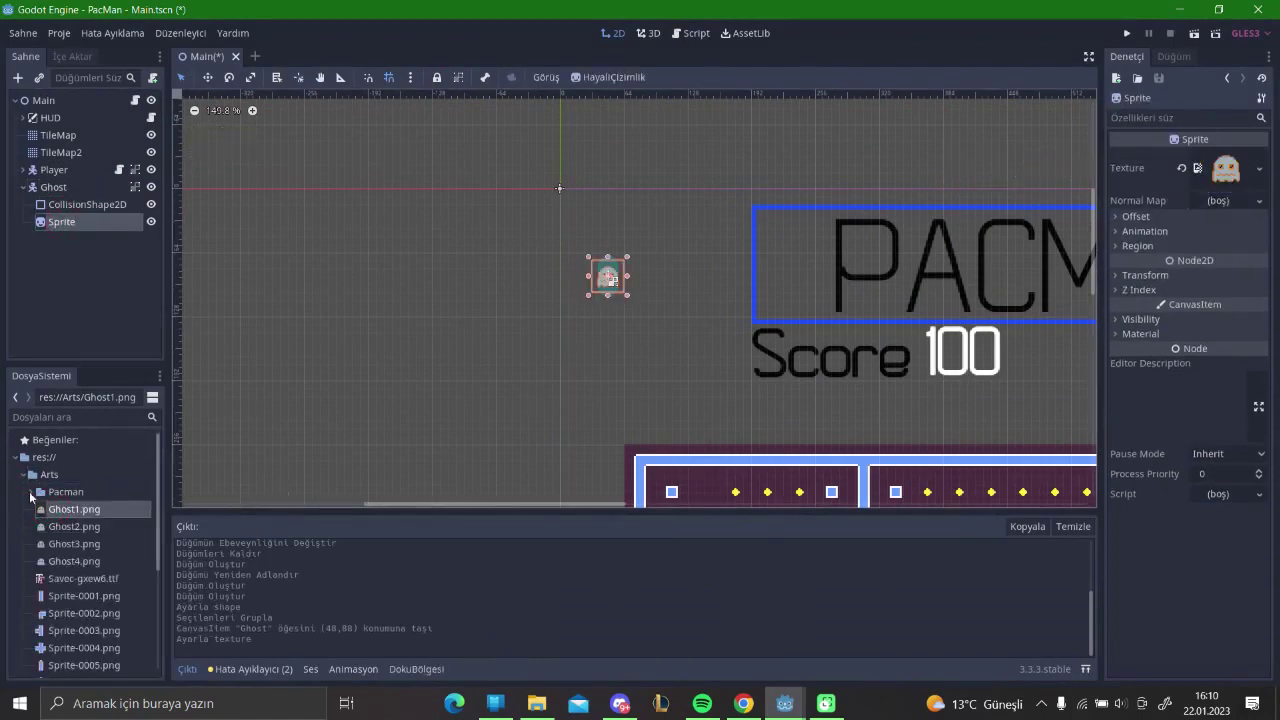
left_click(24, 477)
scroll(559, 282, "up", 5)
scroll(670, 259, "up", 1)
left_click(687, 241)
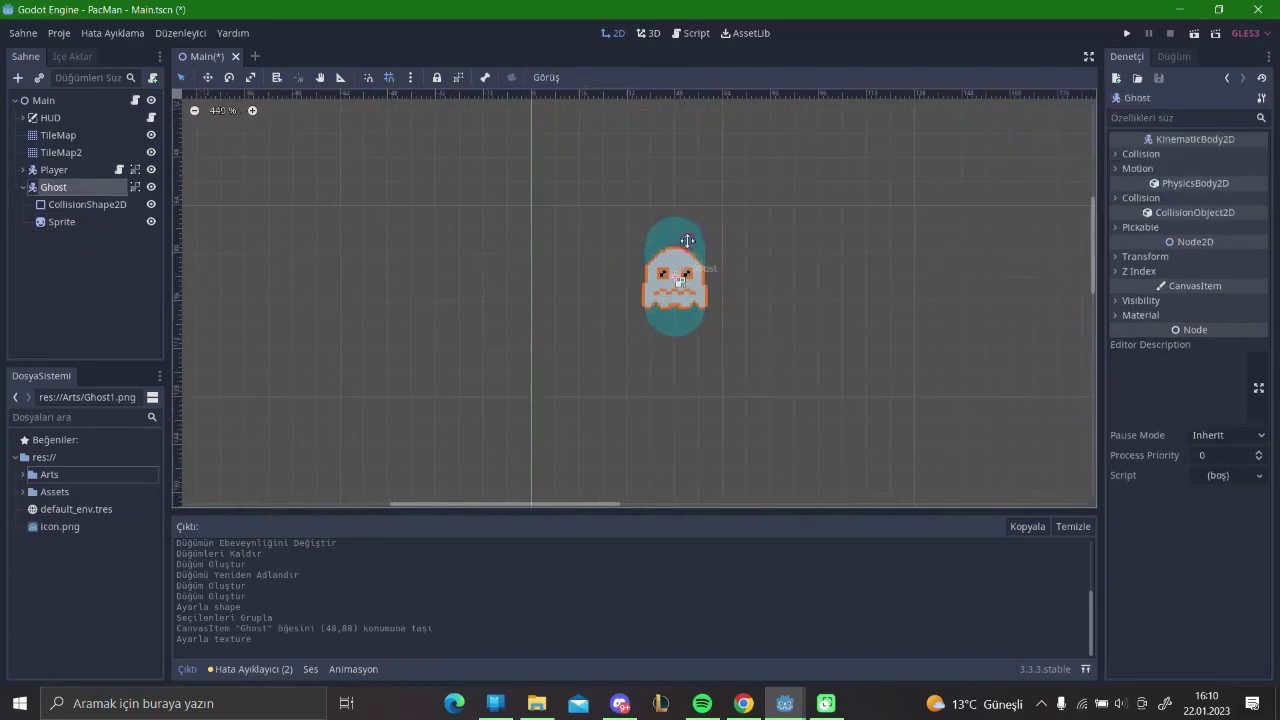
left_click(70, 205)
left_click(1228, 155)
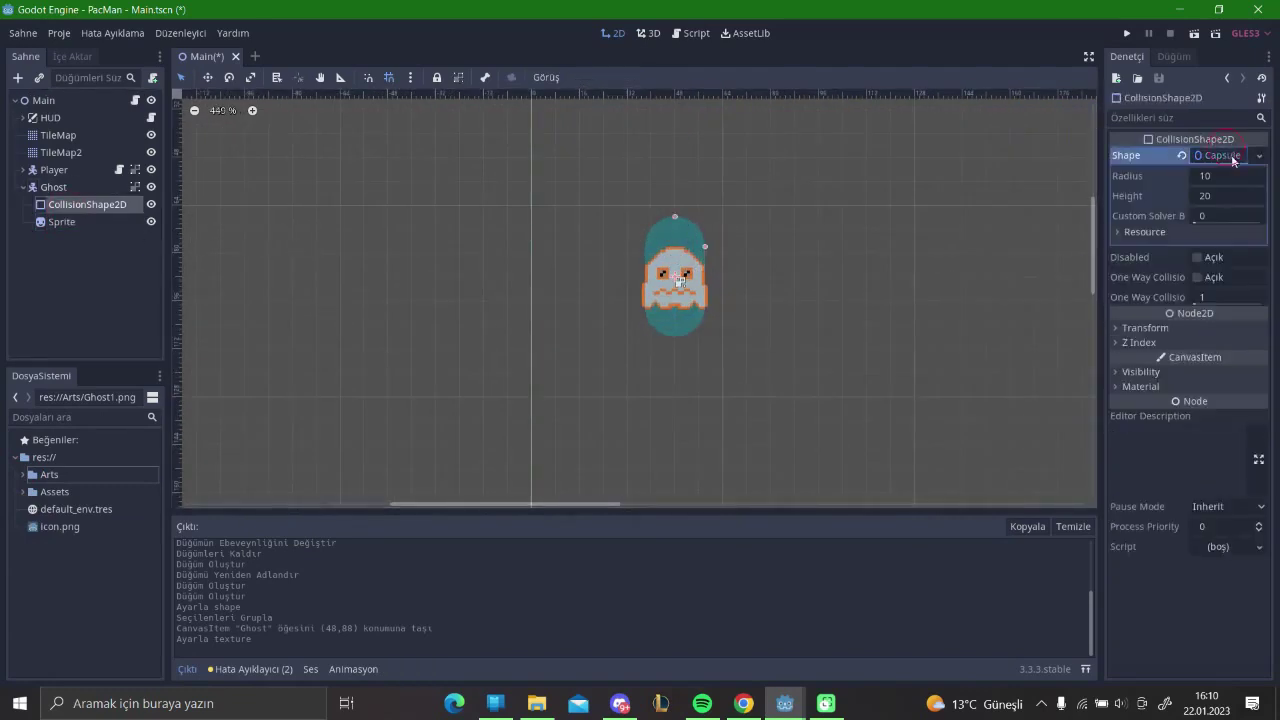
Step: Try capsule radius 5 (undone), set height 5, and move CollisionShape2D below Sprite
left_click(1221, 180)
type("5")
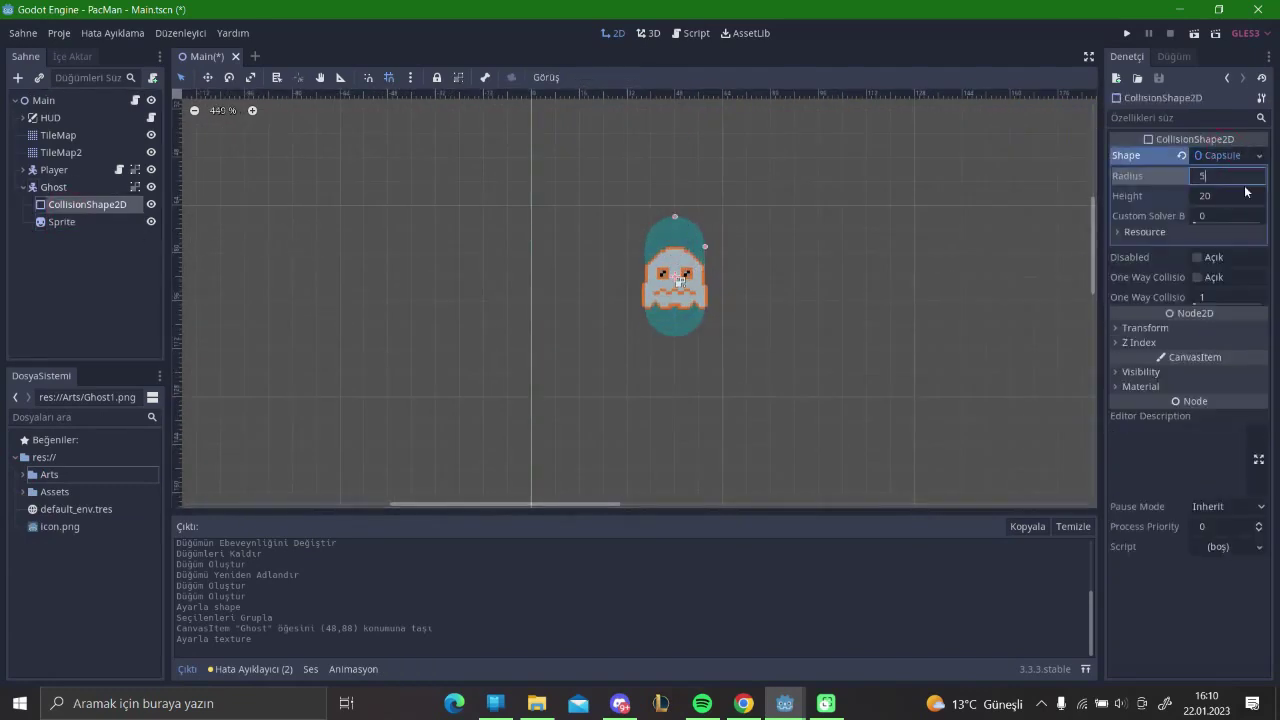
key("Return")
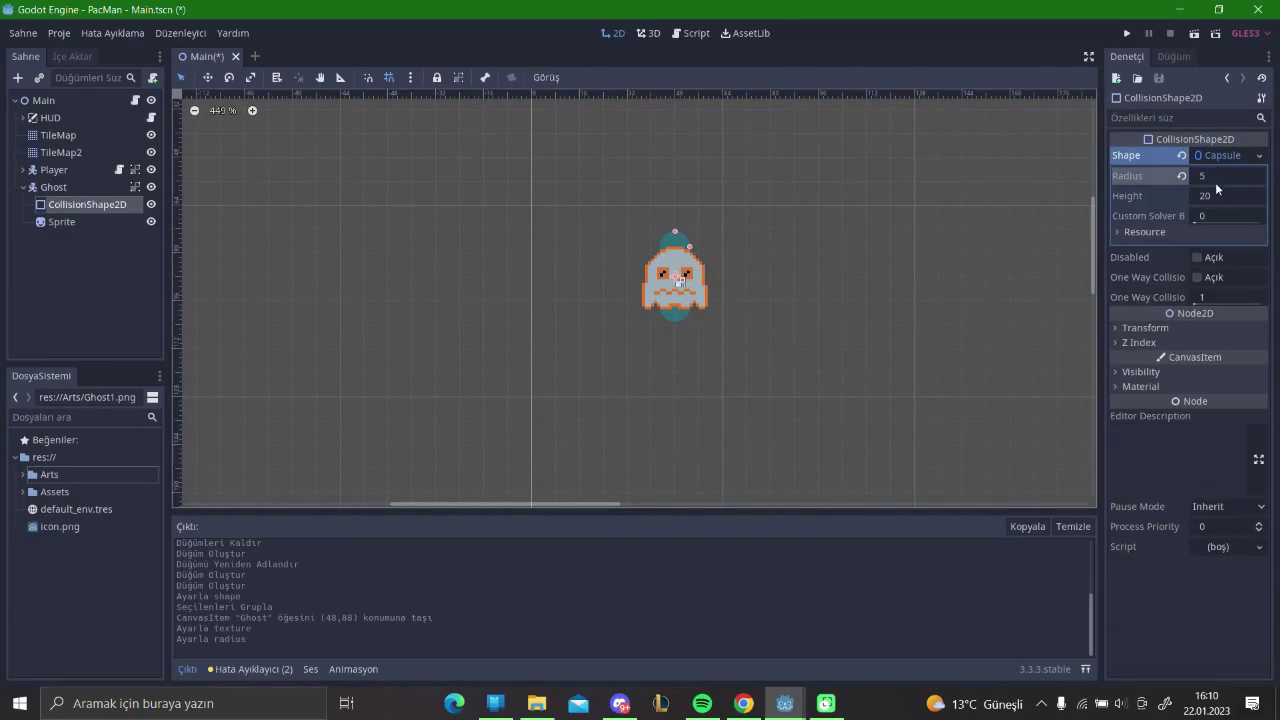
key("ctrl+z")
left_click(1221, 196)
type("5")
key("Return")
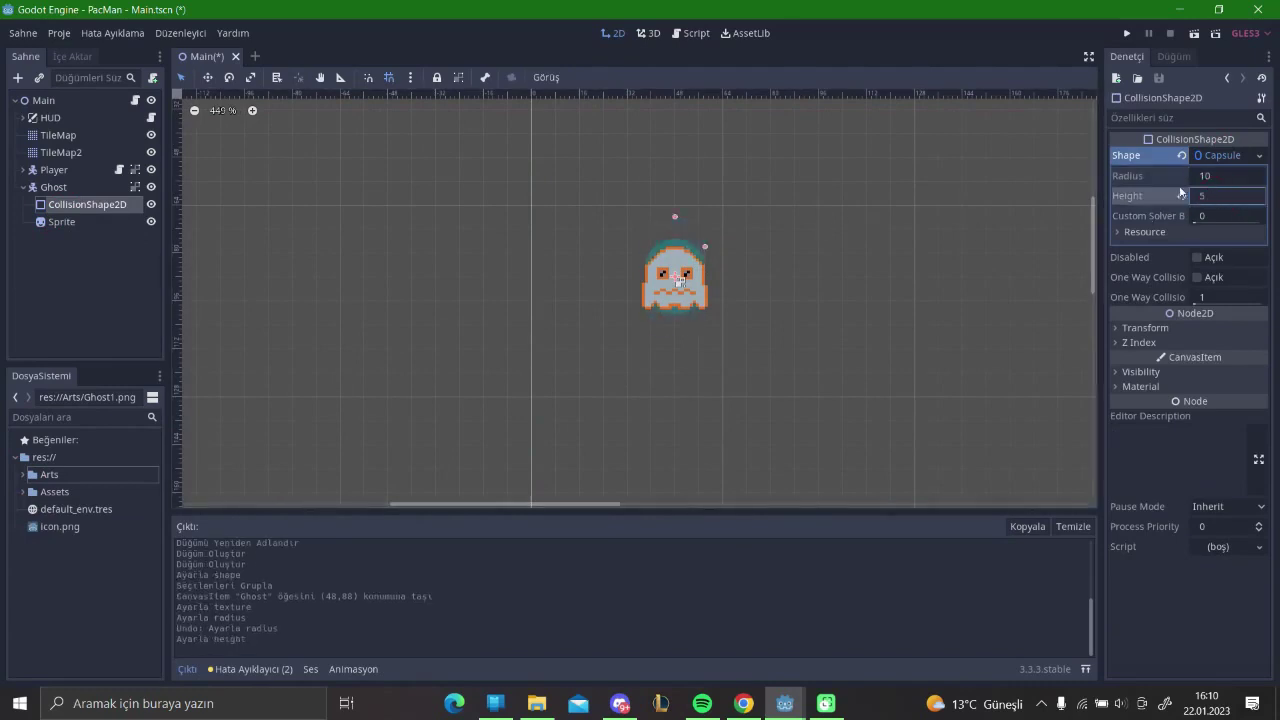
left_click_drag(100, 206, 76, 228)
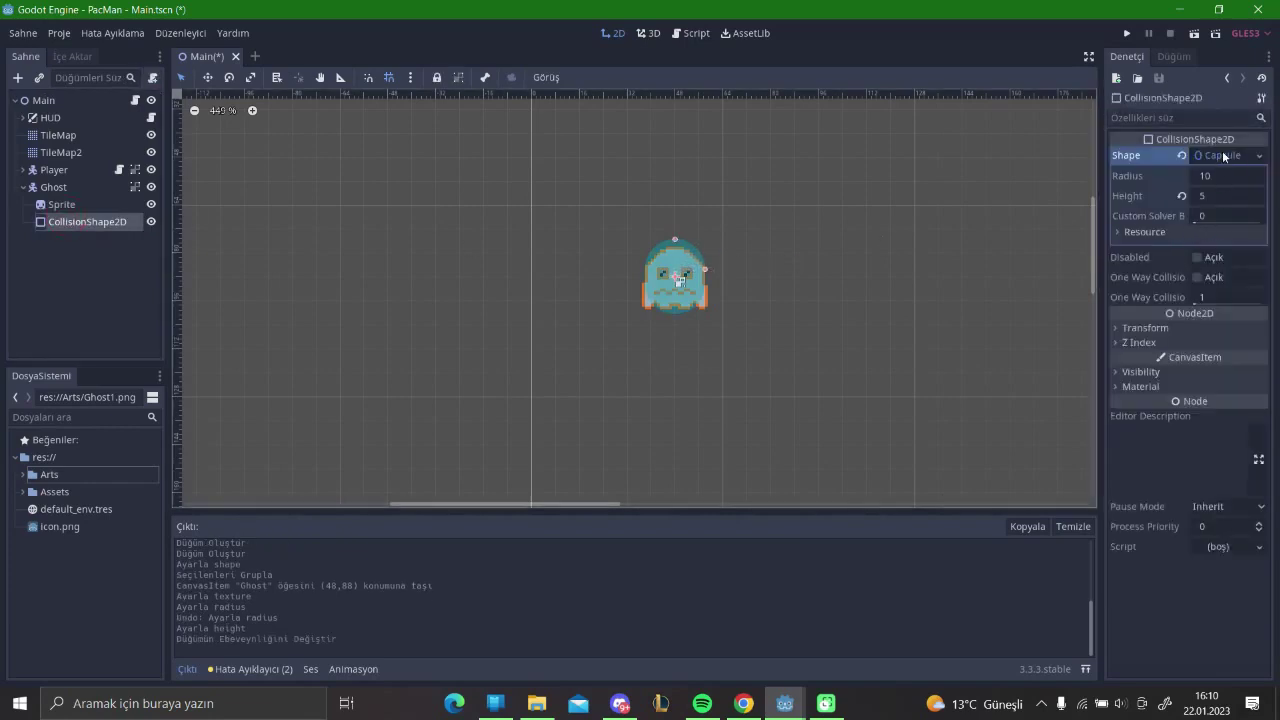
Step: Reduce the capsule height to 3, then to 2
left_click(1226, 196)
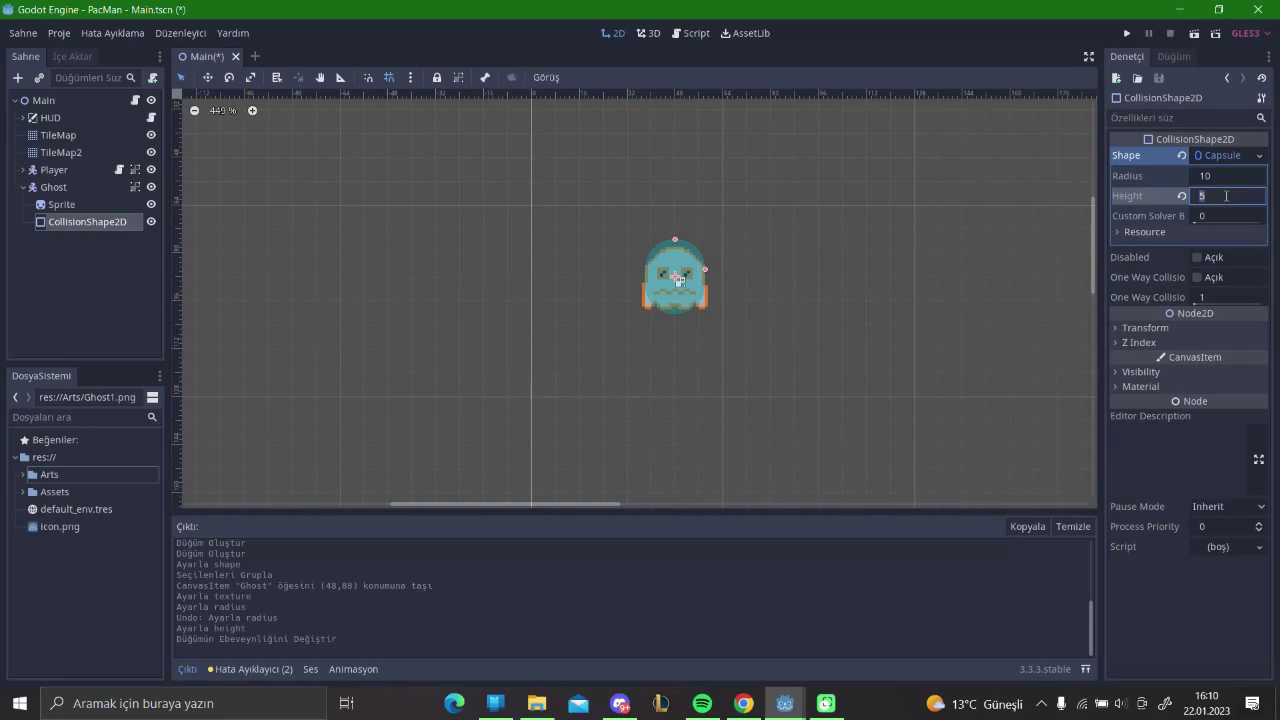
type("3")
key("Return")
left_click(1234, 199)
type("2")
key("Return")
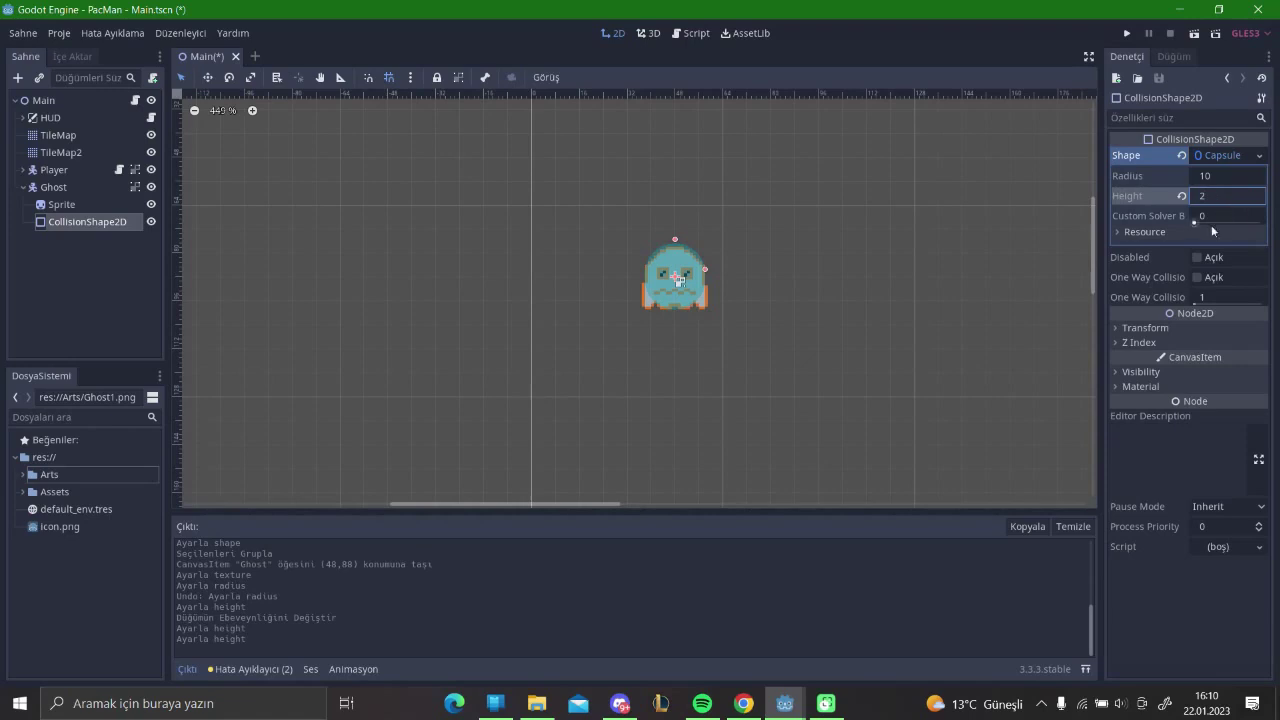
left_click(1230, 157)
Step: Lower the collision shape's Transform y position and save Main.tscn
left_click(1140, 246)
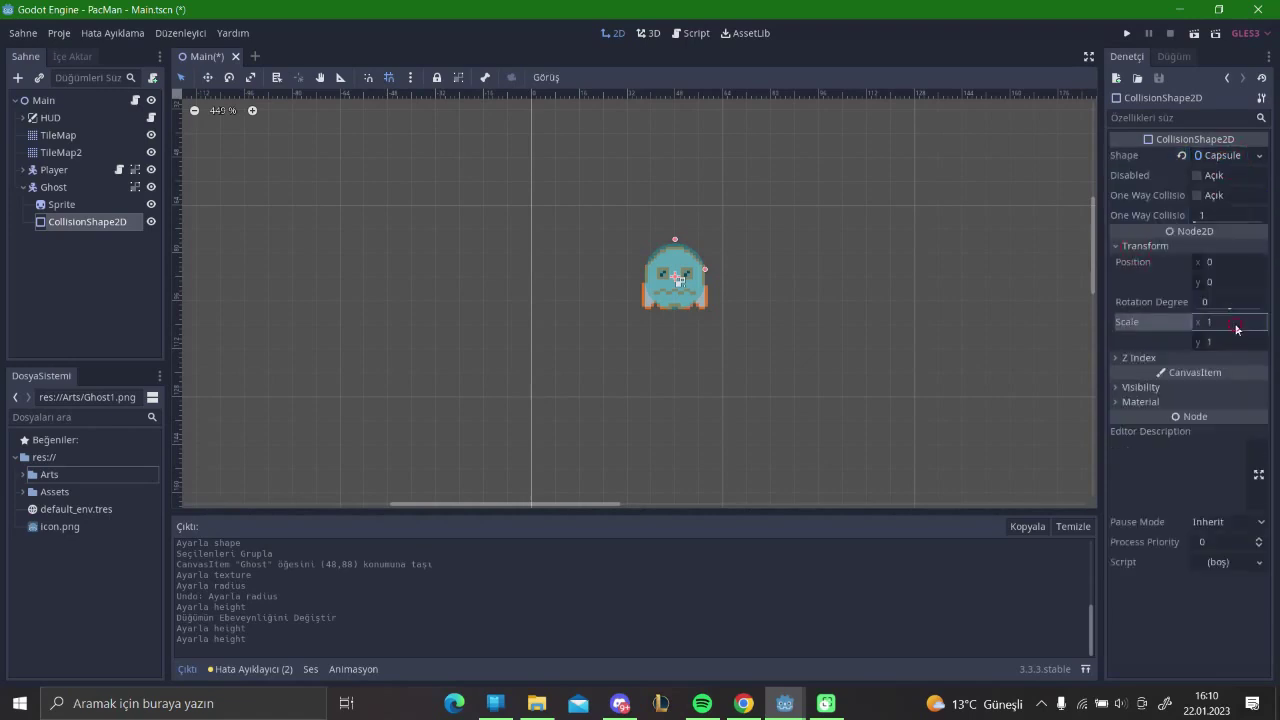
left_click(1226, 282)
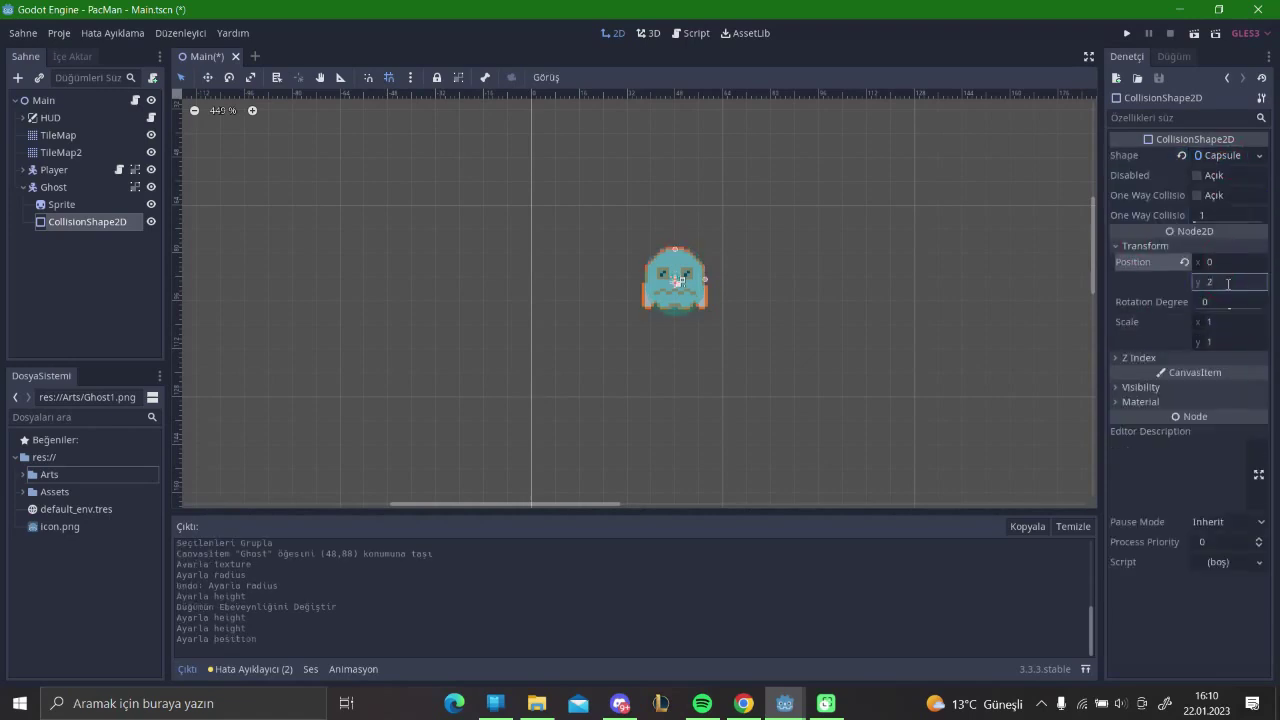
type("2")
key("Return")
key("Return")
scroll(620, 277, "down", 1)
key("ctrl+s")
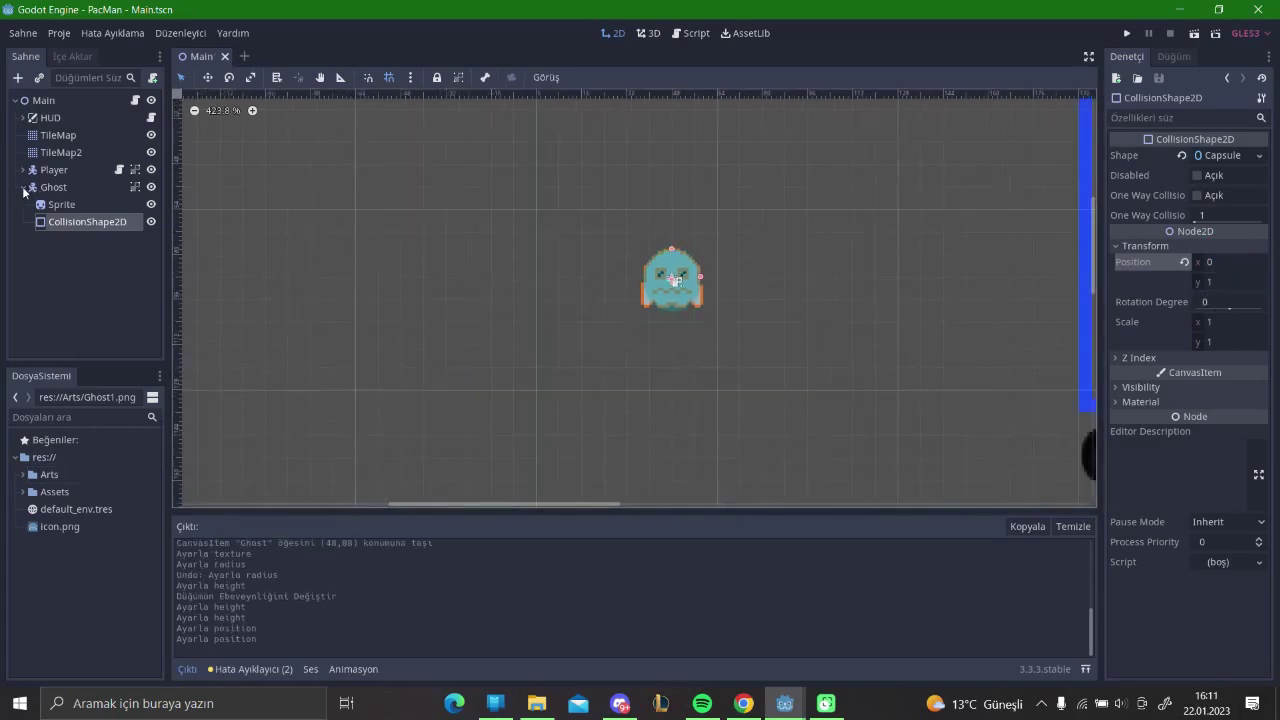
Step: Drag the Ghost into an upper-left maze corridor at position (488, 464)
left_click(23, 187)
scroll(661, 240, "down", 5)
middle_click_drag(663, 237, 591, 250)
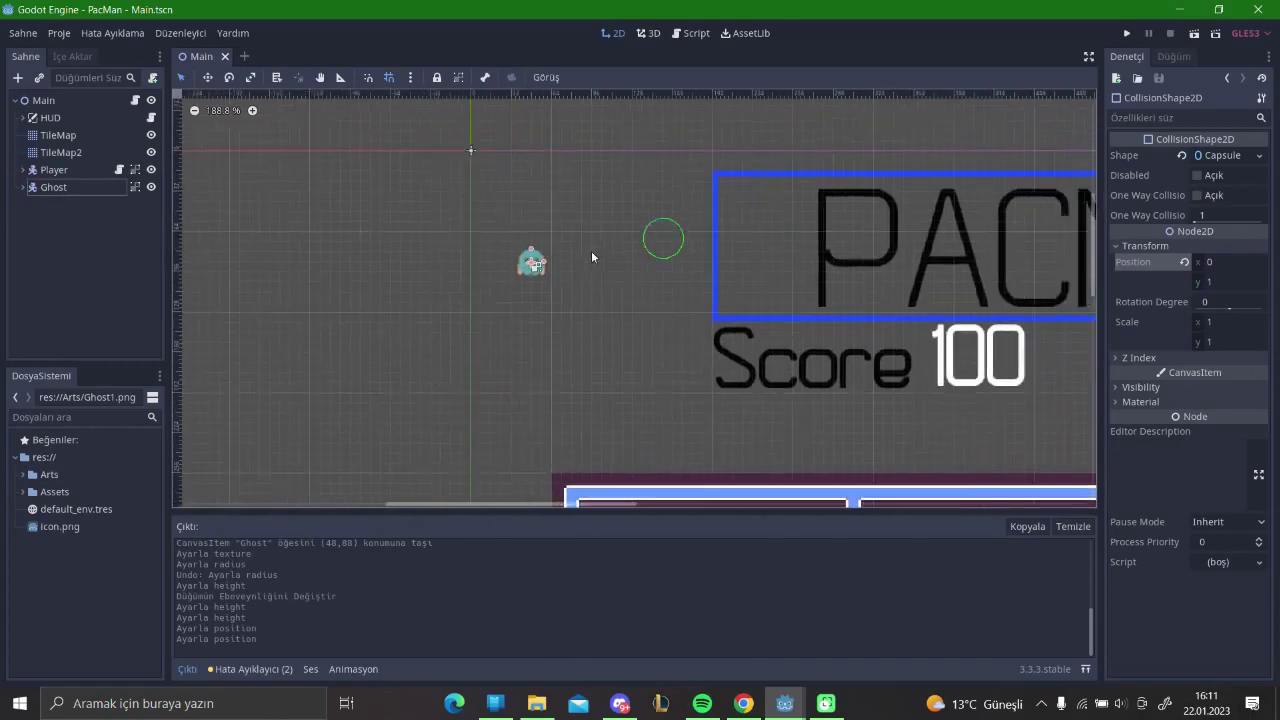
scroll(567, 254, "down", 3)
scroll(567, 254, "down", 2)
left_click_drag(552, 266, 550, 476)
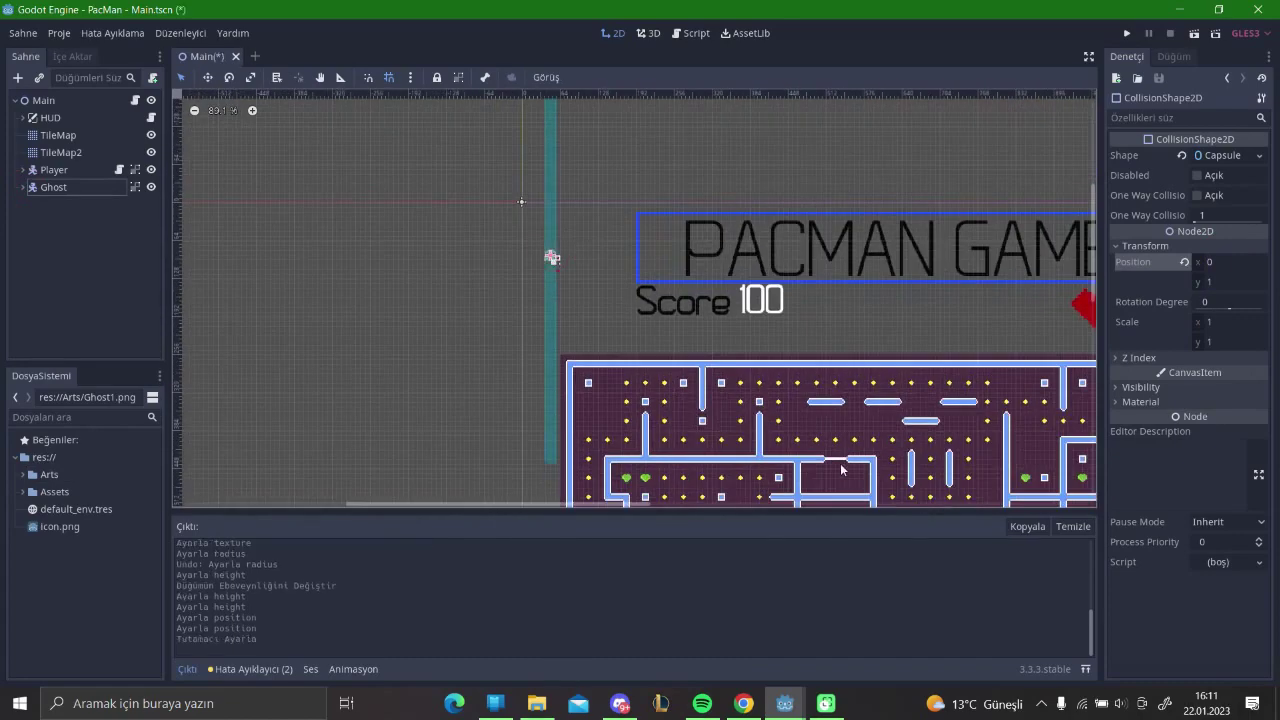
key("ctrl+z")
left_click(60, 171)
left_click(50, 188)
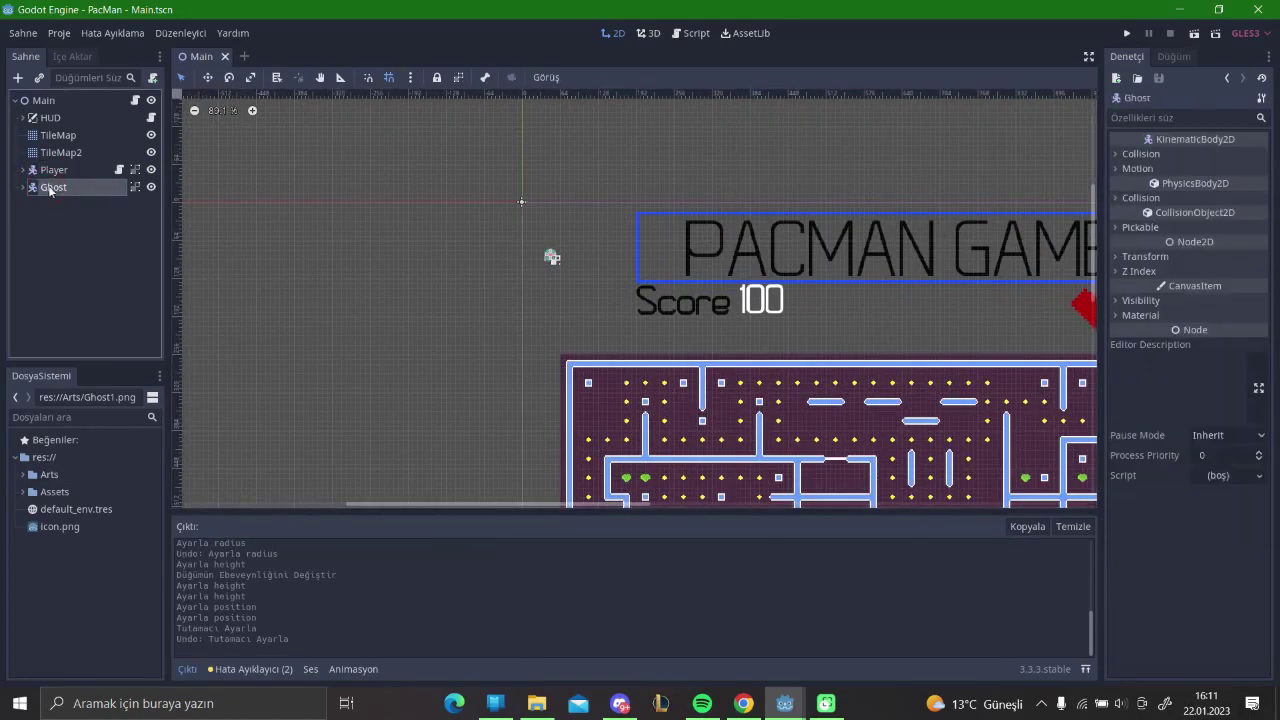
left_click_drag(551, 257, 810, 478)
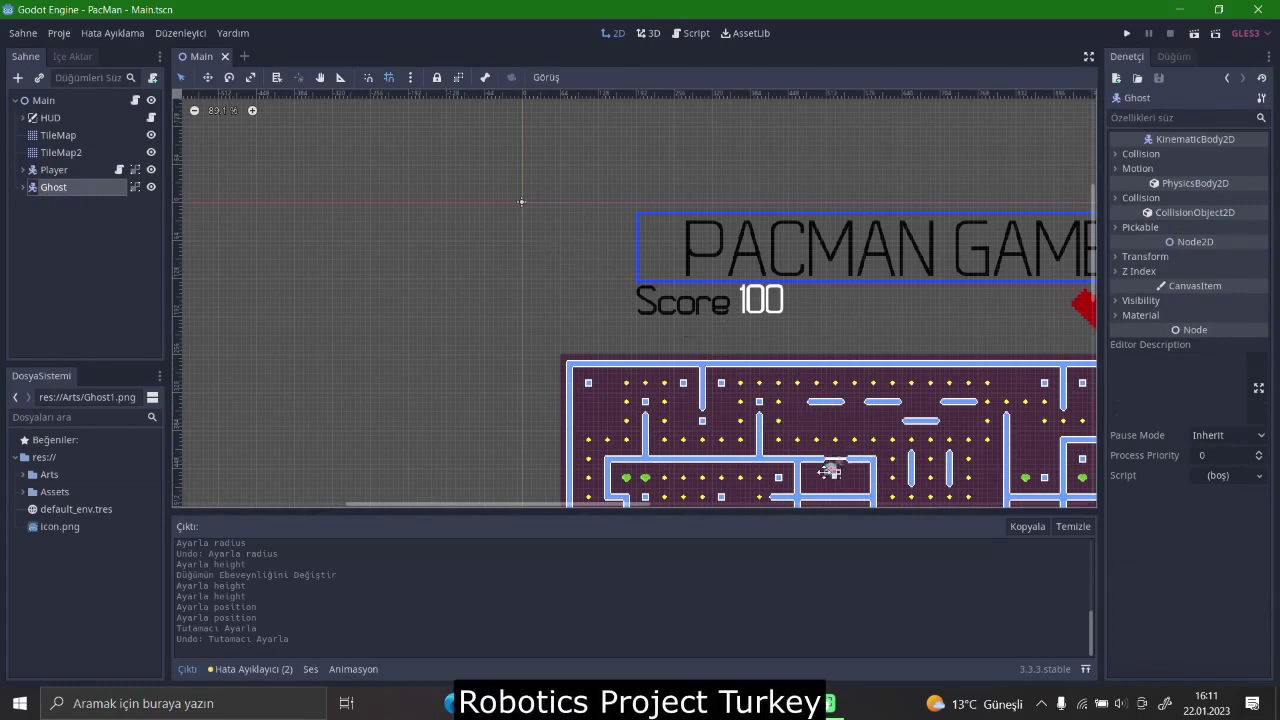
middle_click_drag(611, 300, 517, 248)
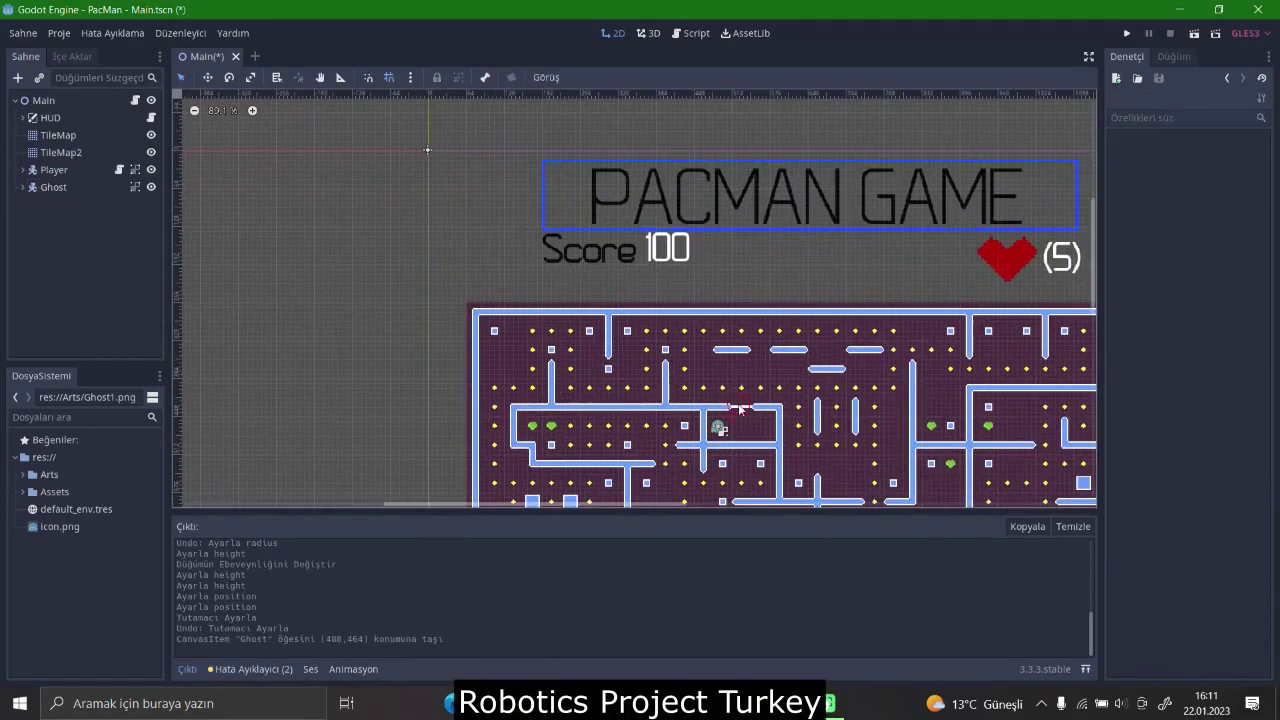
left_click(58, 135)
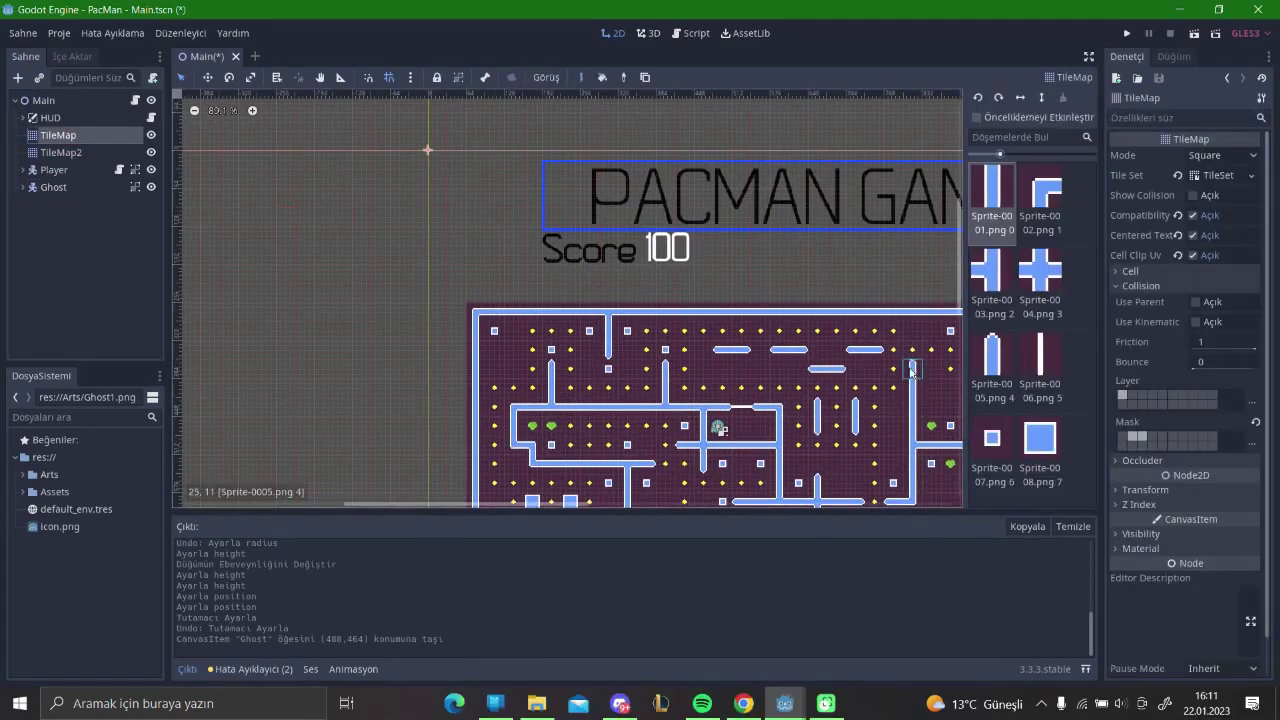
Step: Inspect the Sprite-0006 tile in the TileSet editor and save the Main scene
left_click(1222, 176)
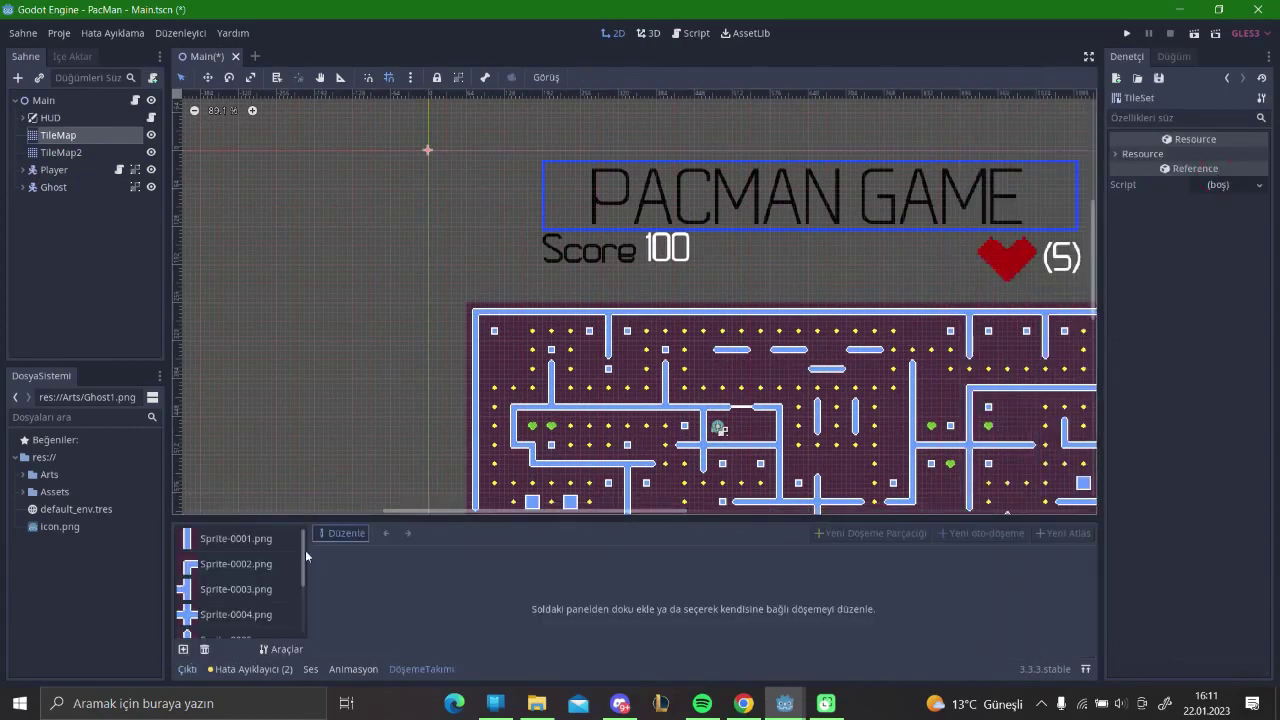
left_click_drag(415, 520, 415, 178)
left_click(262, 325)
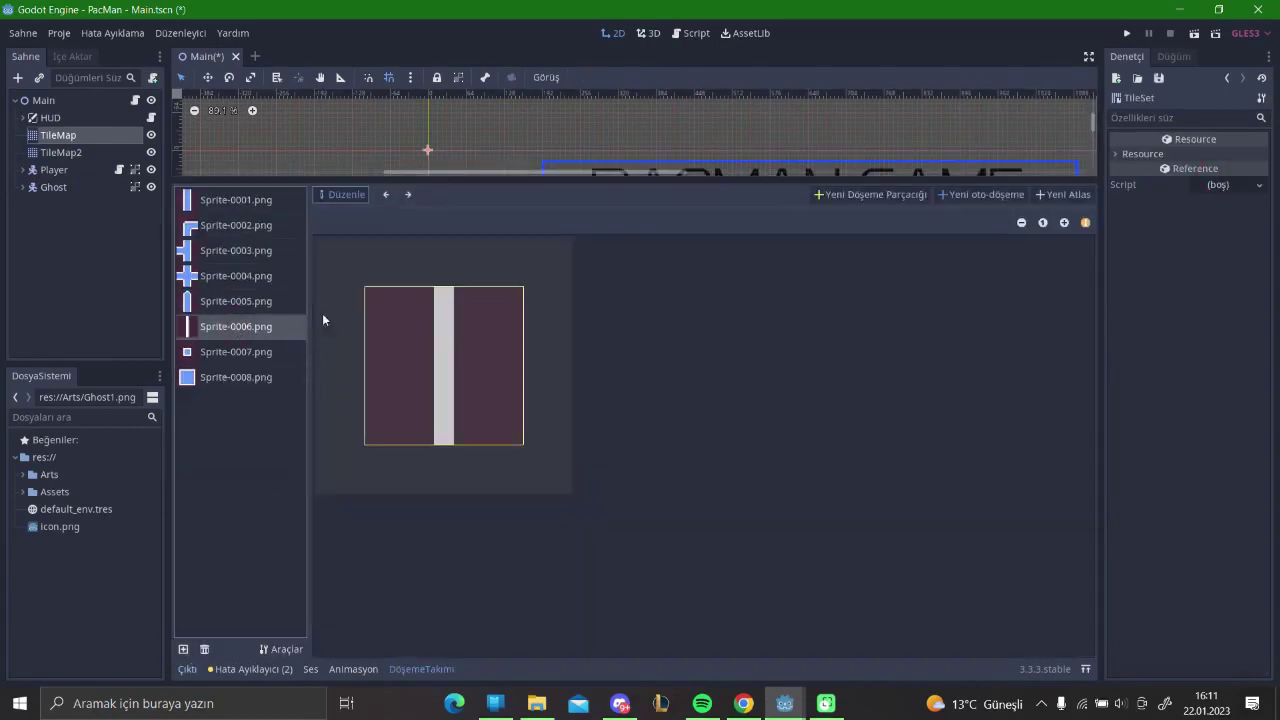
left_click(871, 194)
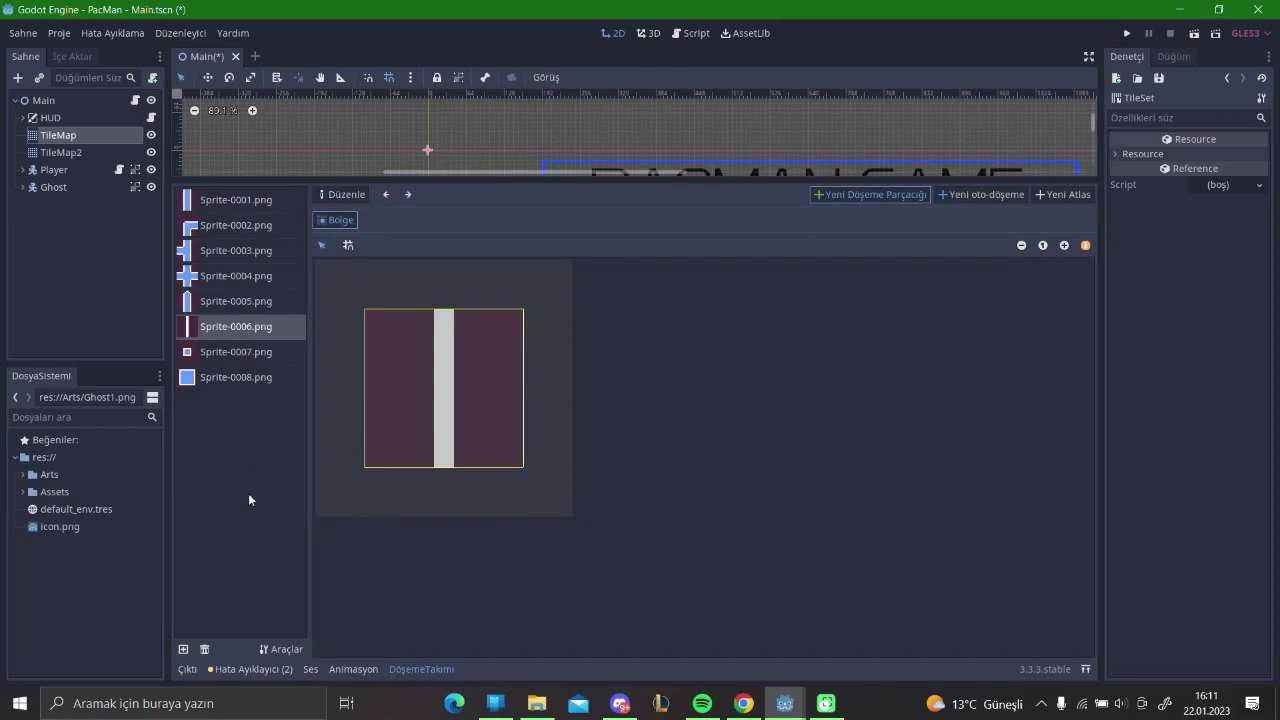
key("ctrl+s")
left_click(62, 135)
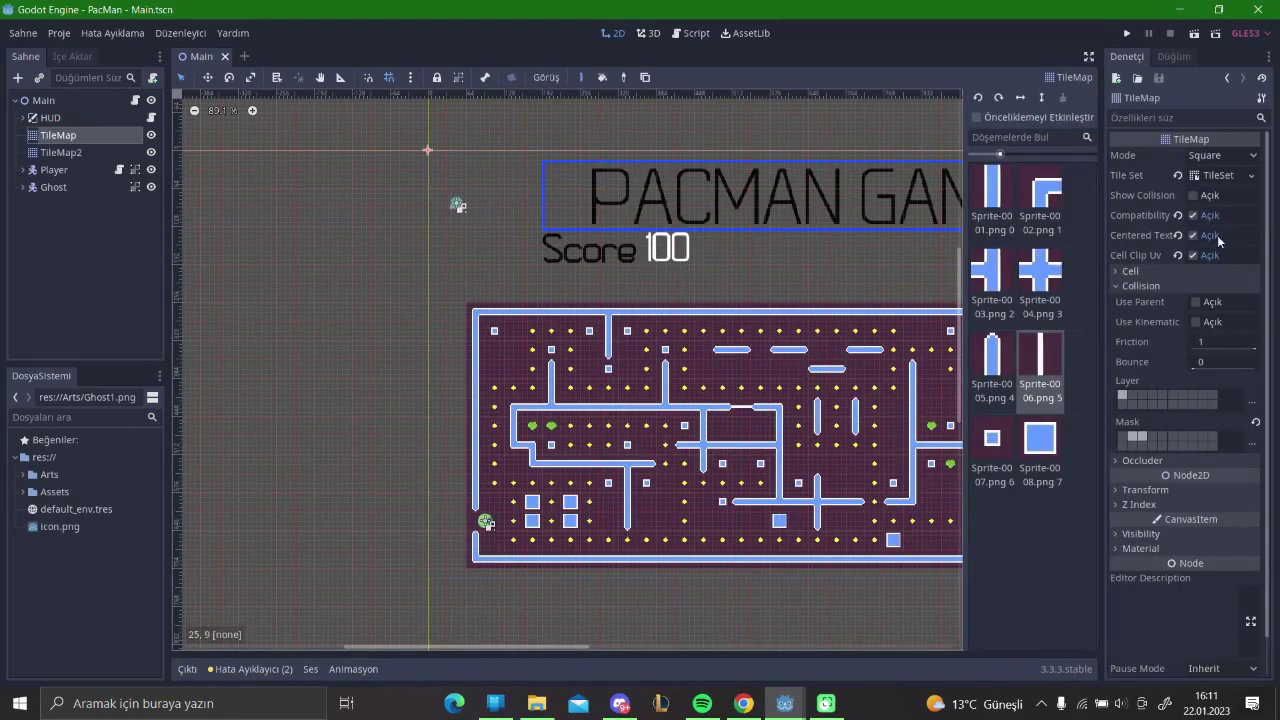
Step: Review the Sprite-0006 wall tile's collision, occlusion and navigation settings, then close the tile panel
left_click(1210, 175)
left_click(230, 326)
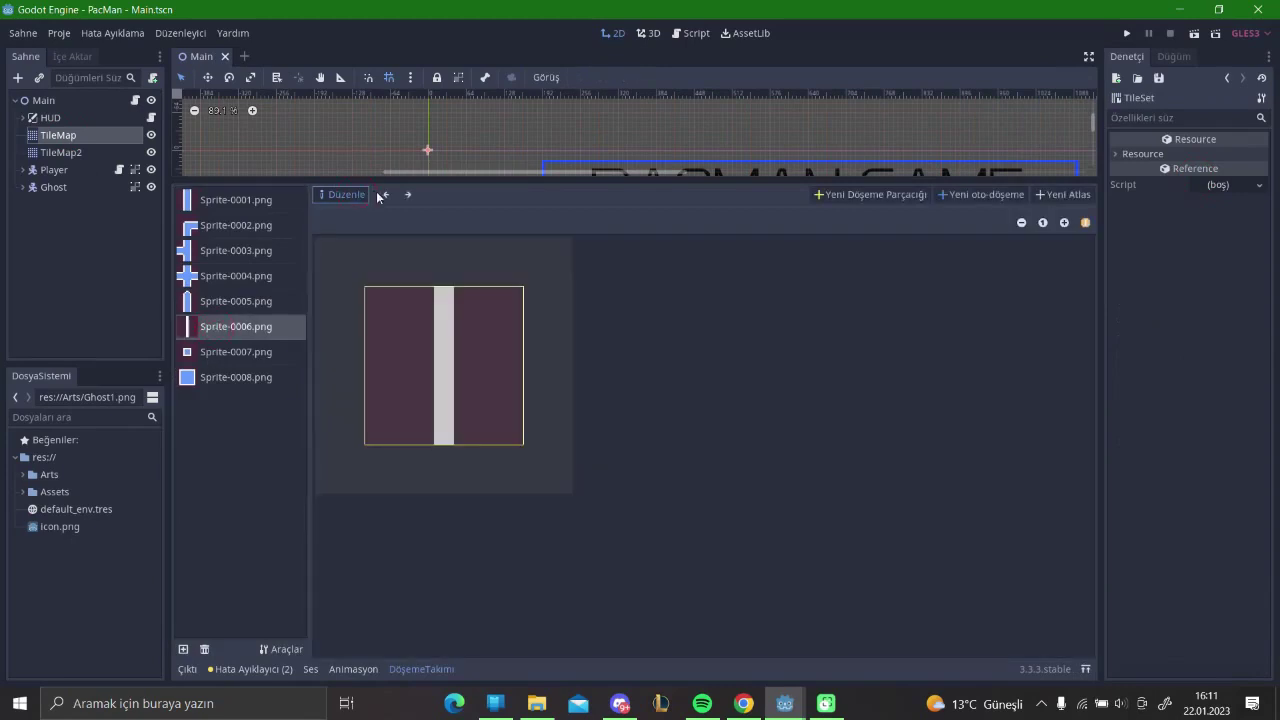
left_click(368, 194)
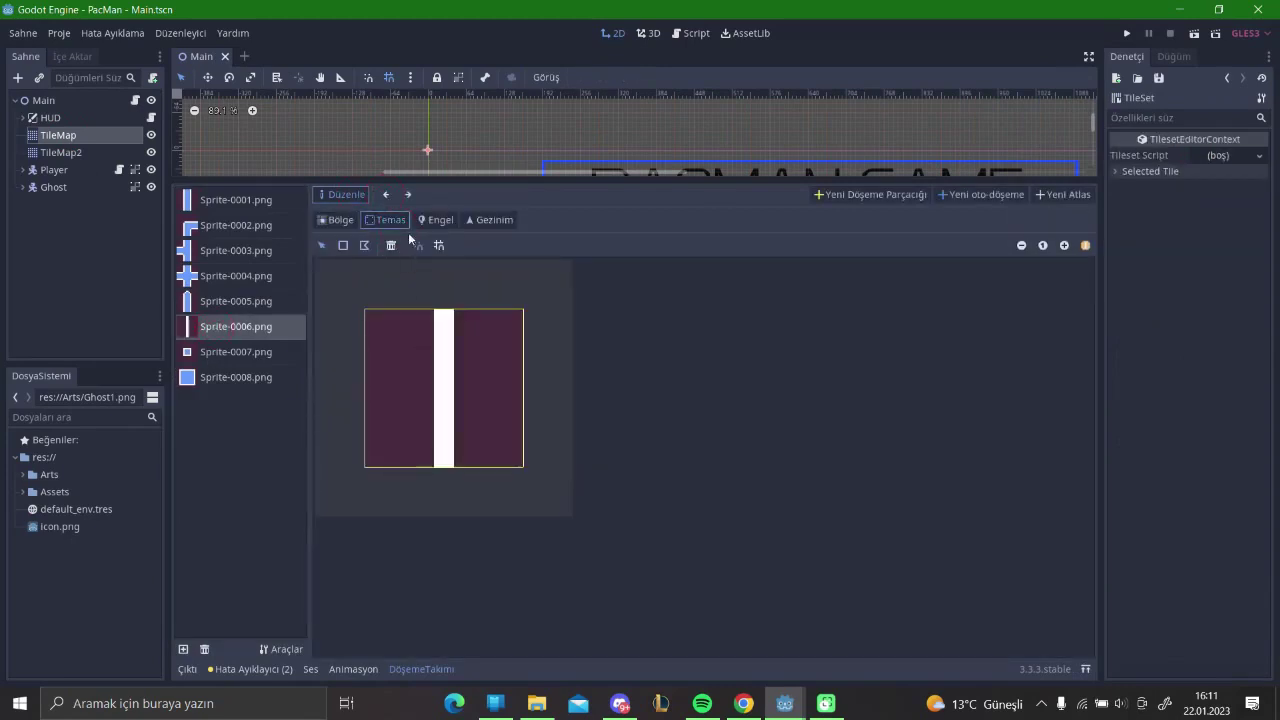
left_click(435, 220)
left_click(490, 220)
left_click(385, 220)
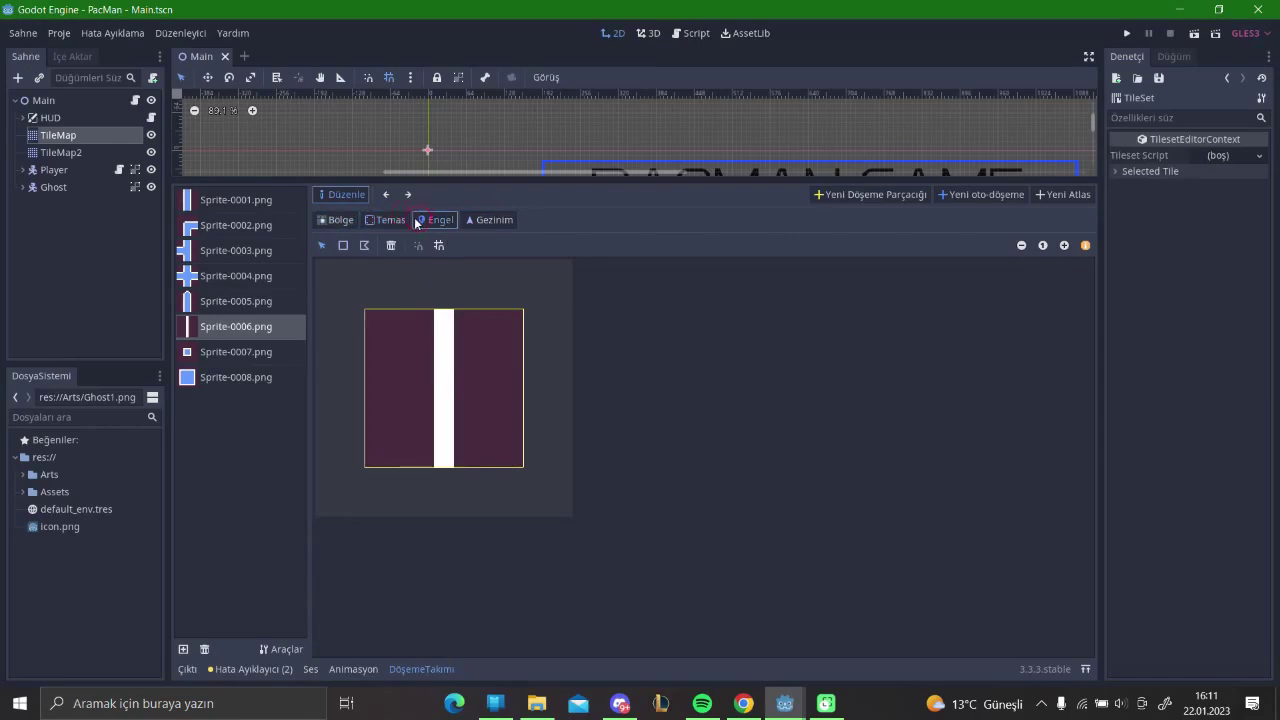
left_click_drag(405, 185, 219, 525)
left_click(112, 186)
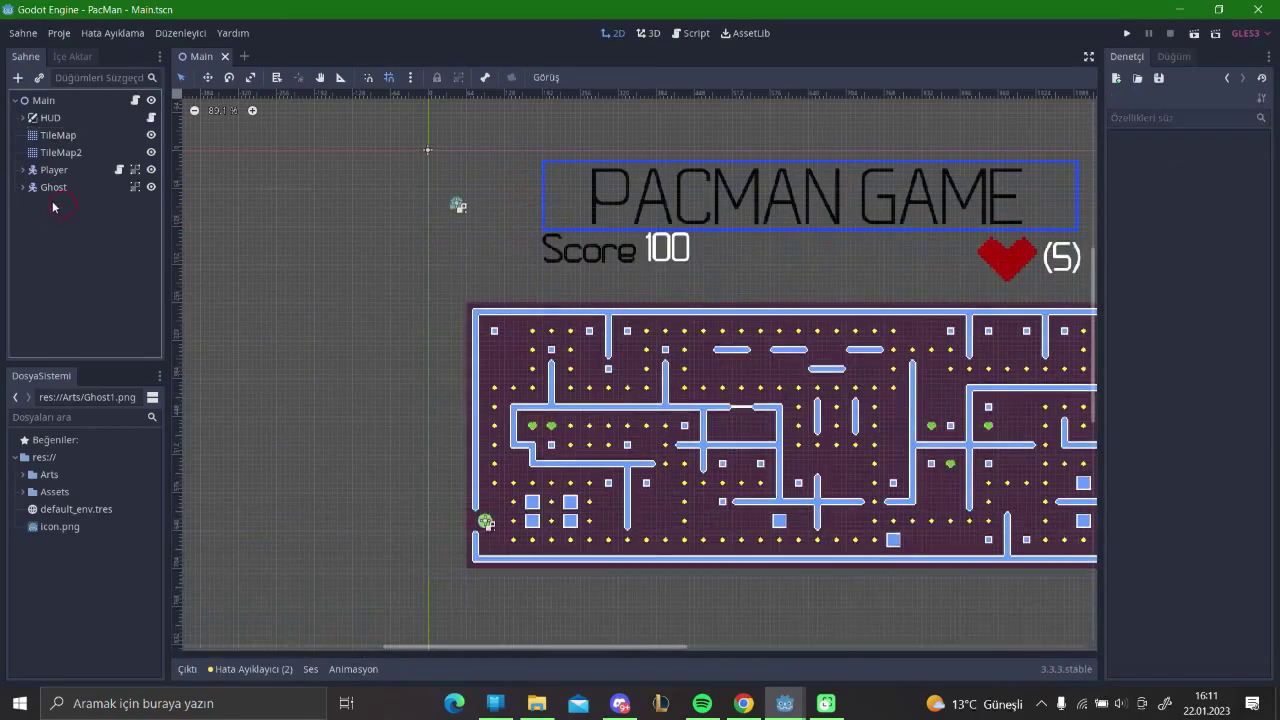
Step: Start attaching the existing Ghost1.gd to Ghost, then cancel
left_click(152, 77)
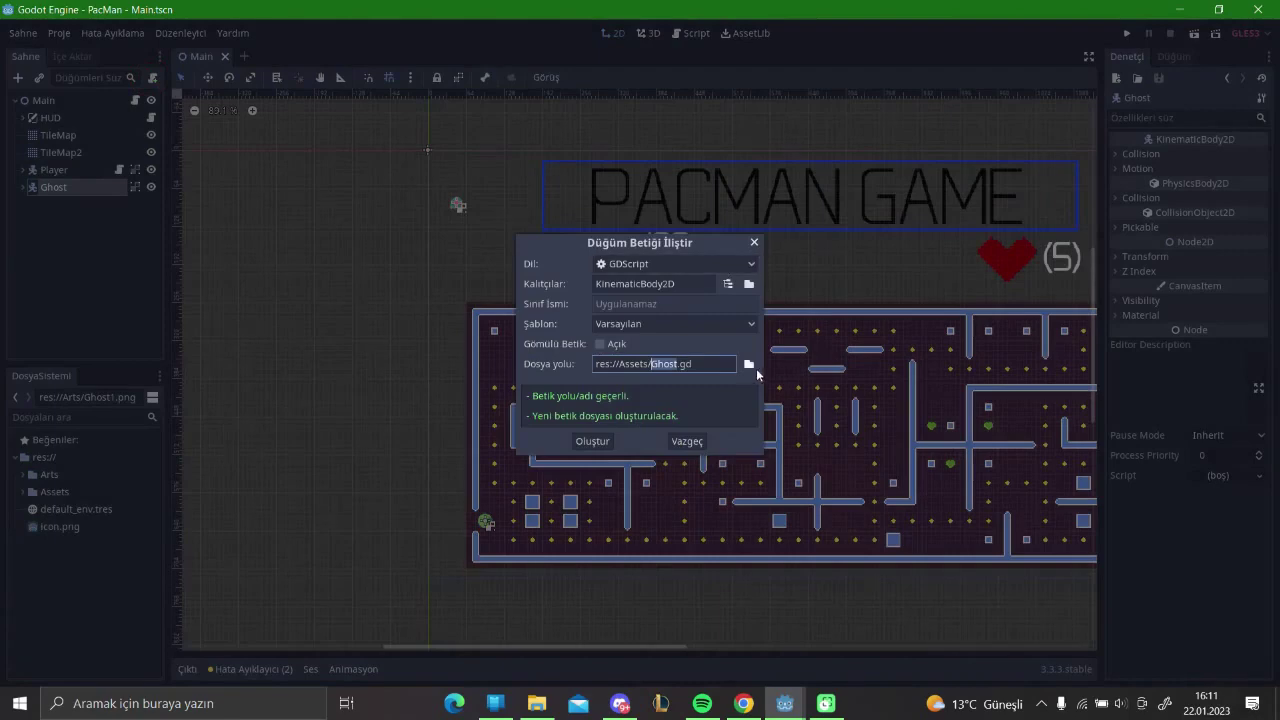
left_click(749, 365)
left_click(302, 190)
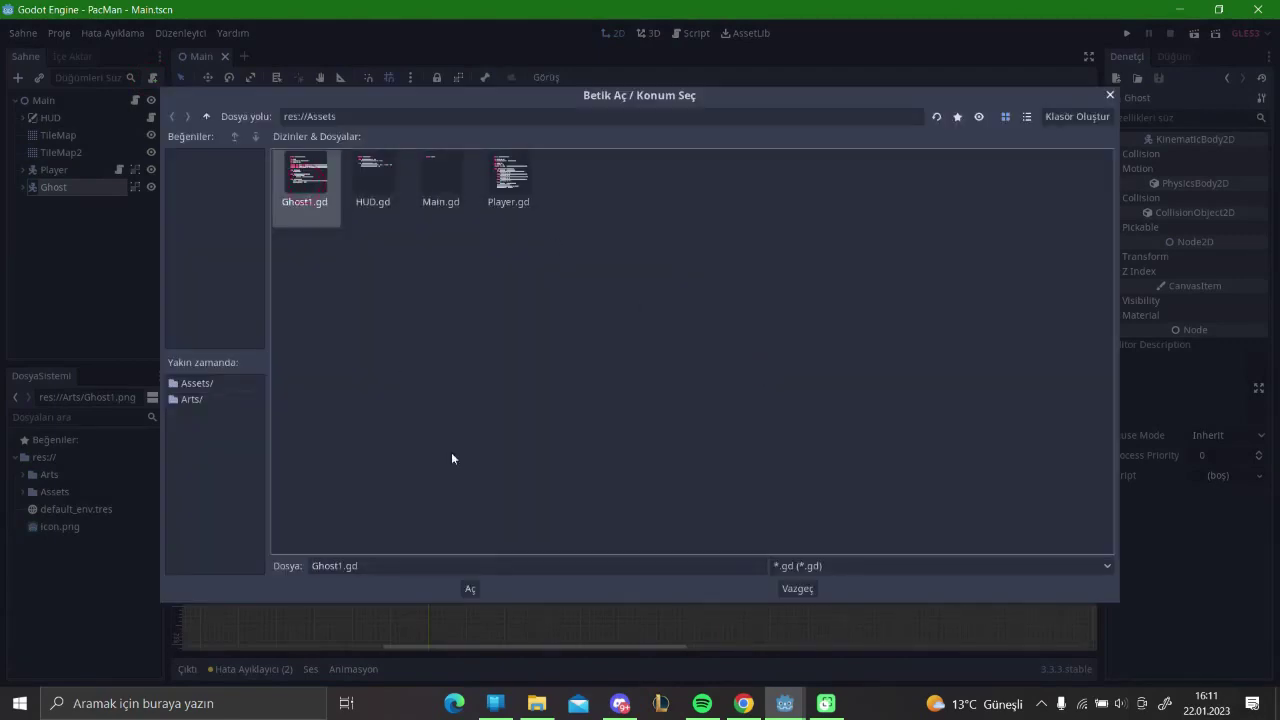
left_click(792, 589)
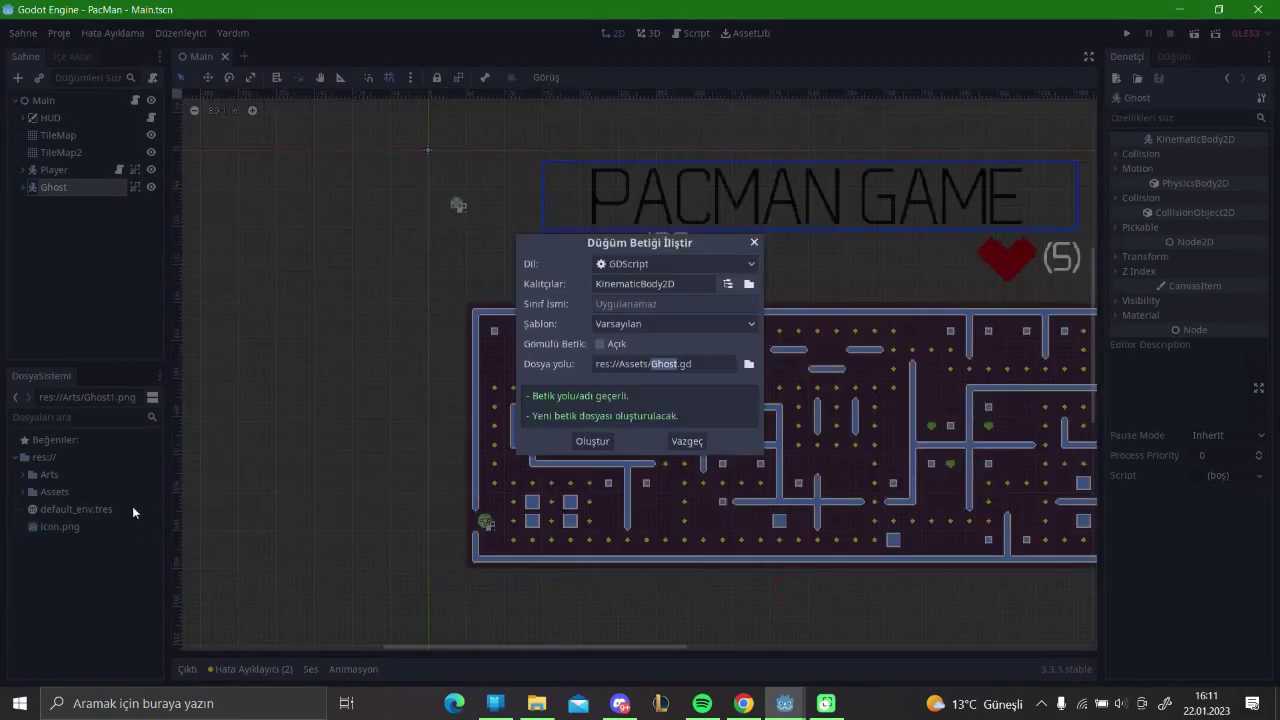
left_click(675, 440)
Step: Delete the old ghost script file from the FileSystem dock
left_click(23, 475)
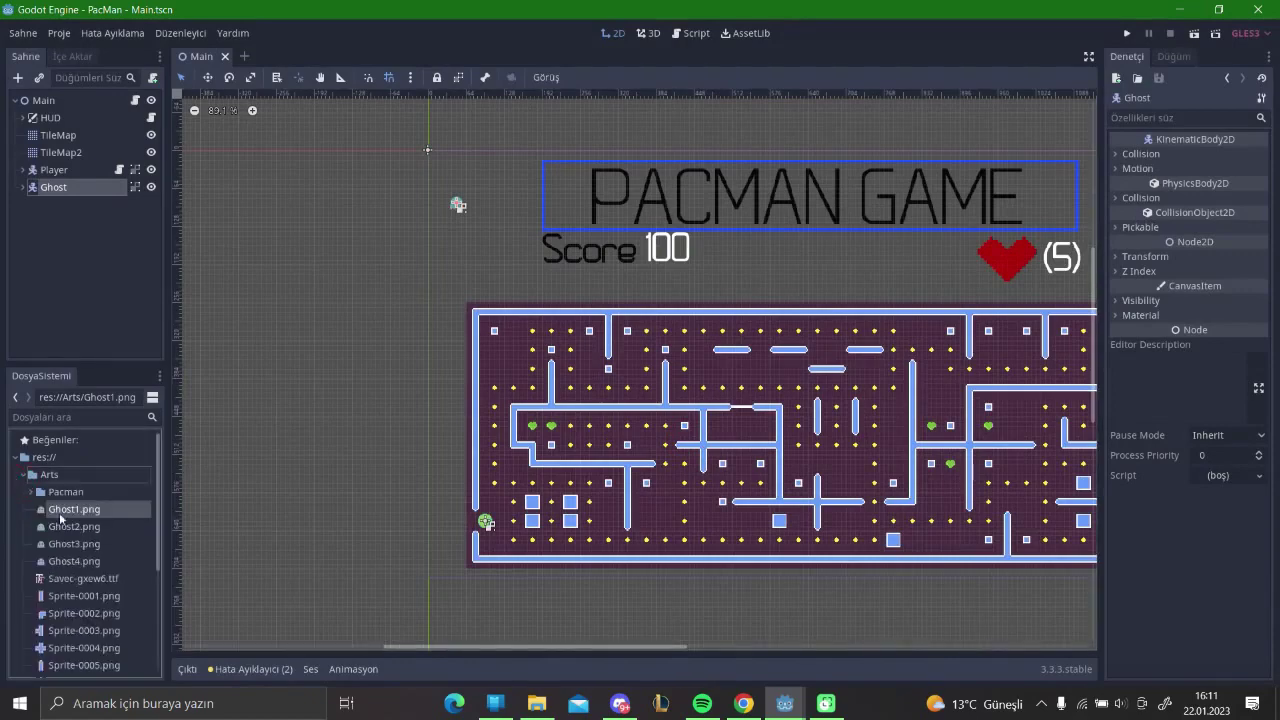
left_click(23, 475)
right_click(76, 509)
left_click(110, 567)
left_click(564, 372)
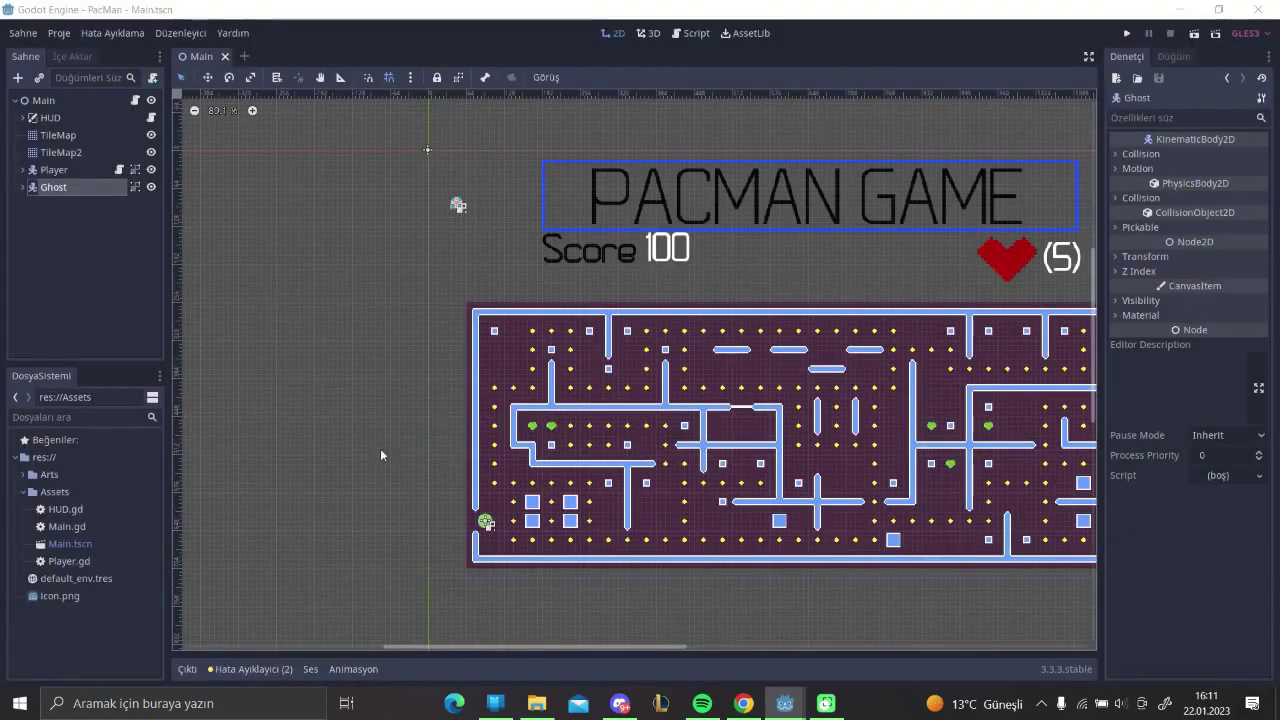
left_click(27, 492)
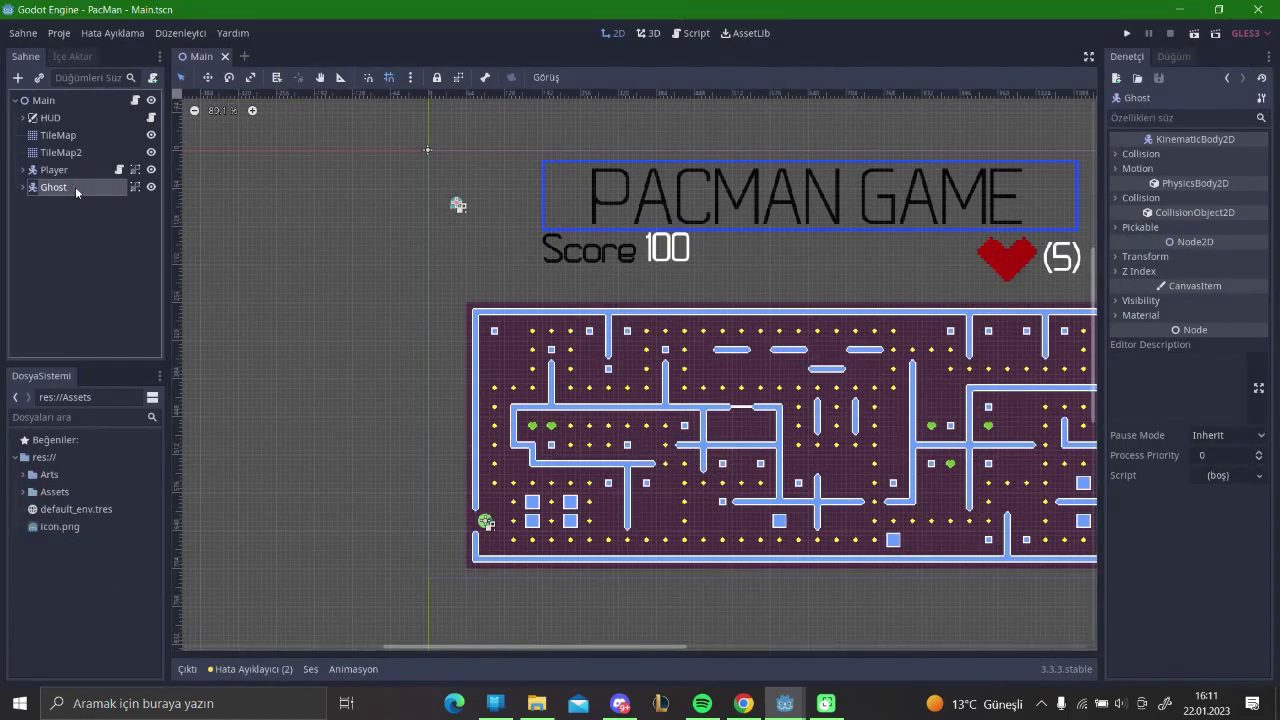
Step: Rename Ghost to Ghost1 and attach a newly created Ghost1.gd script
double_click(83, 187)
left_click(72, 190)
type("1")
key("Return")
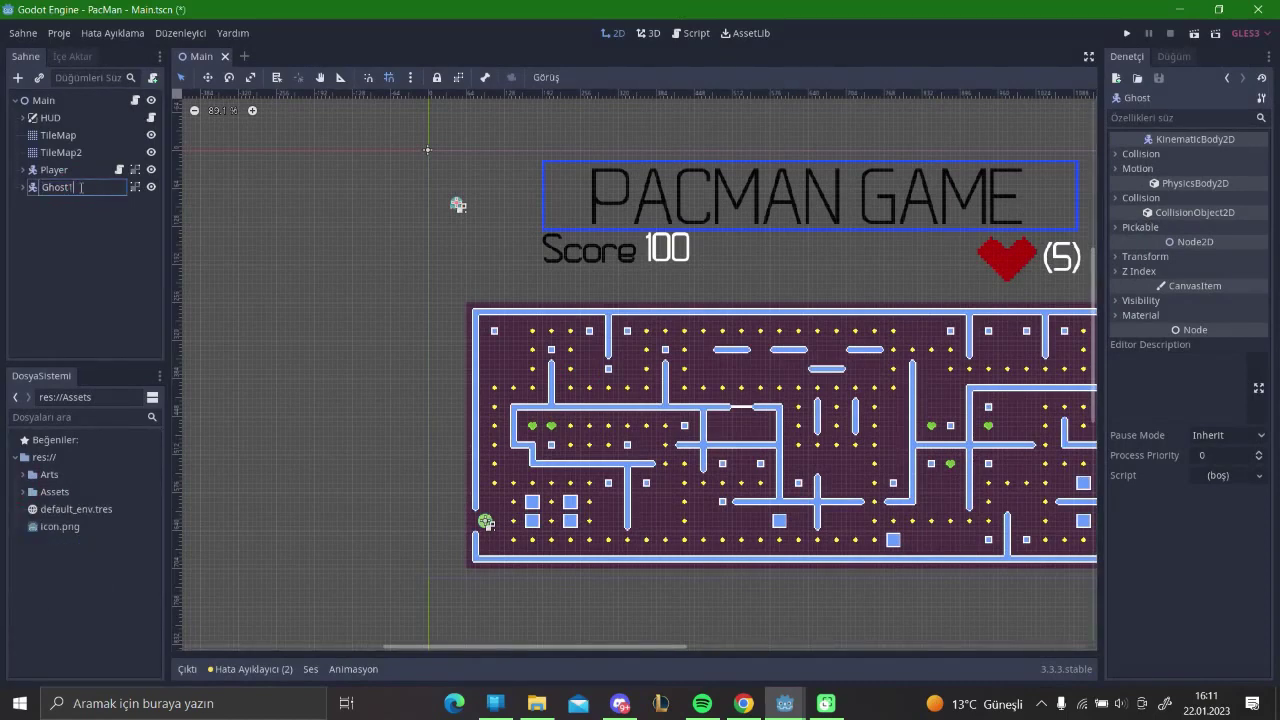
left_click(152, 77)
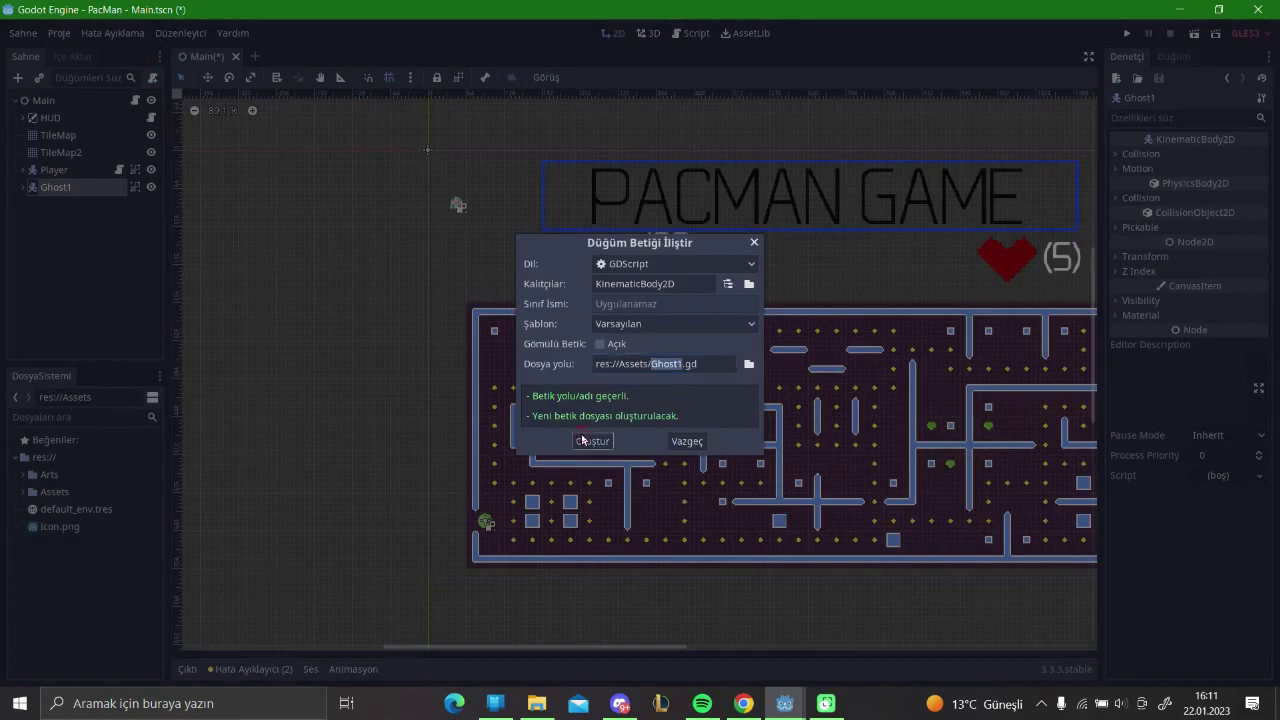
left_click(583, 440)
left_click_drag(586, 357, 372, 123)
Step: Clear Ghost1.gd's template code and add a Navigation2D child under Main
key("BackSpace")
key("BackSpace")
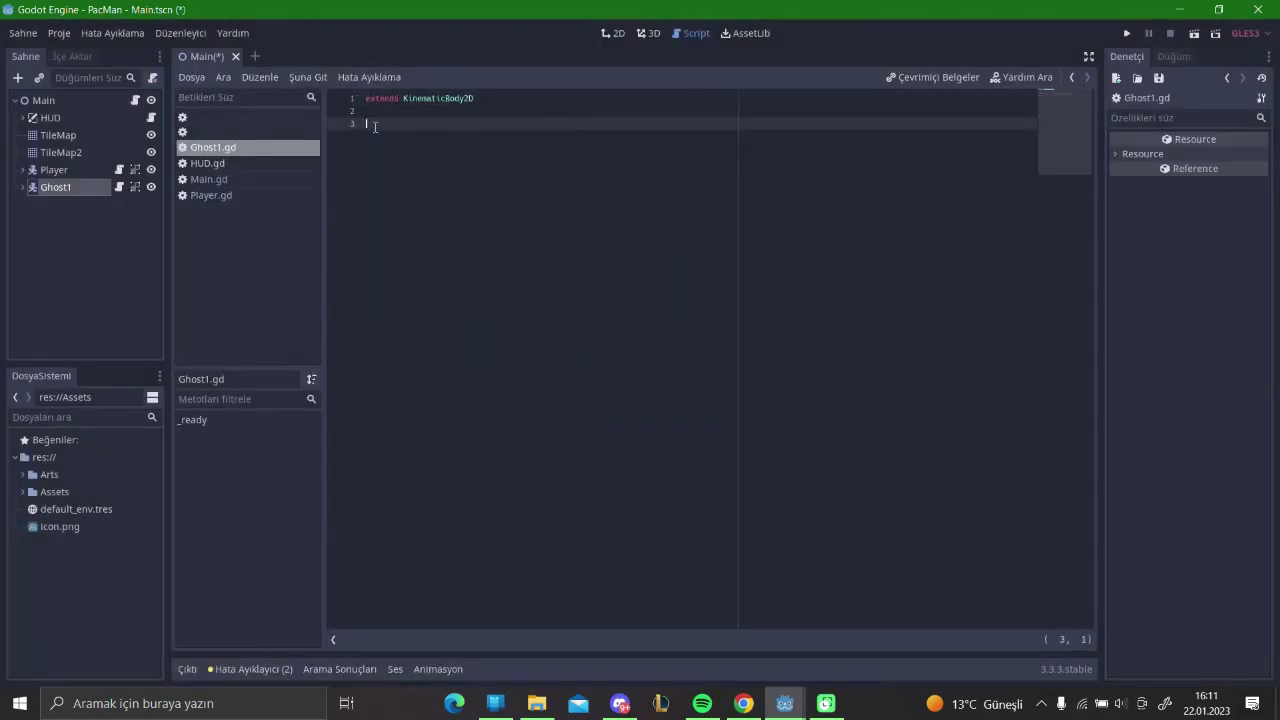
key("Return")
right_click(43, 100)
left_click(120, 116)
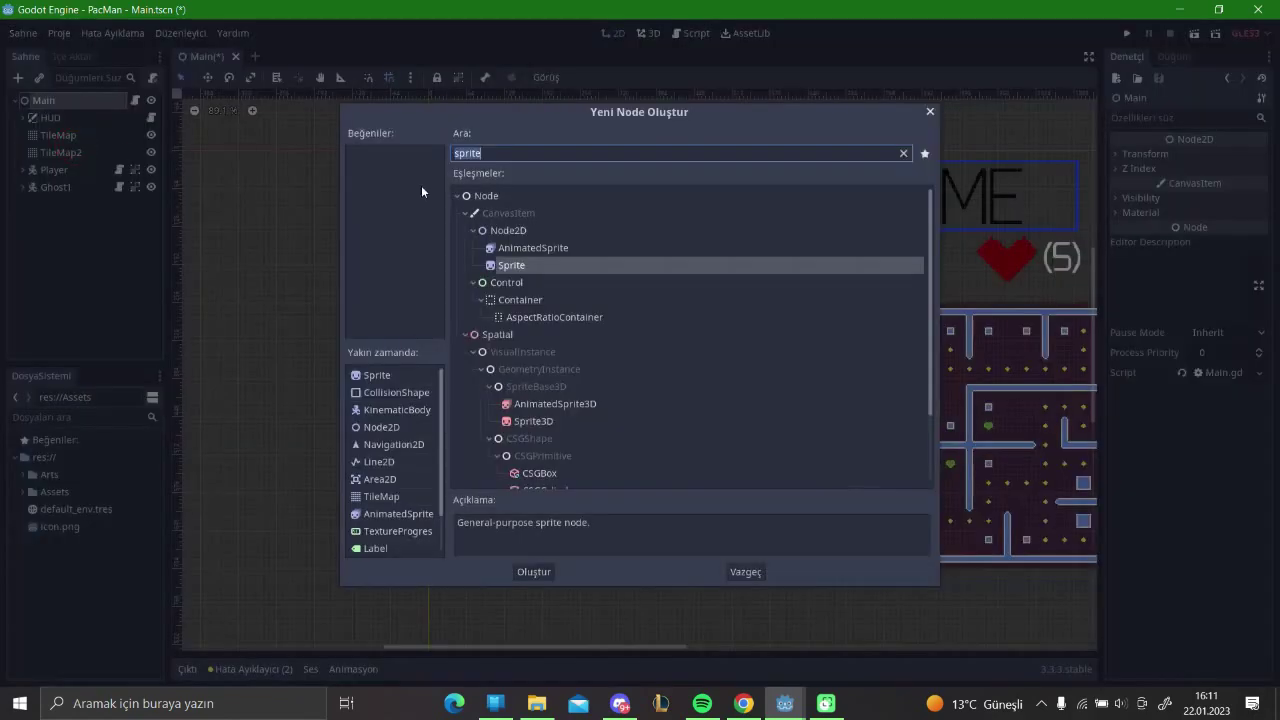
type("navi")
key("Return")
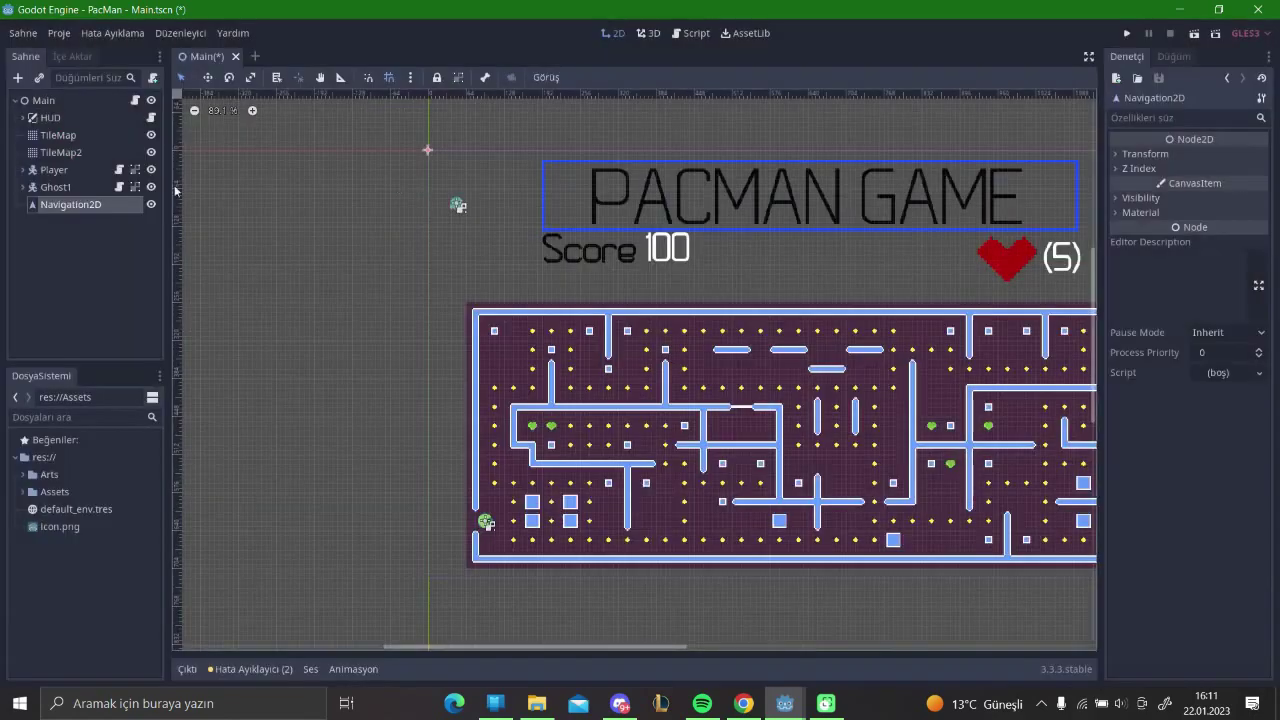
Step: Move TileMap and TileMap2 inside the Navigation2D node
left_click(75, 134)
left_click(65, 151, "shift")
mouse_move(65, 151)
left_mouse_down()
mouse_move(80, 203)
mouse_move(45, 110)
left_mouse_up()
left_click(73, 189)
left_click(72, 172, "shift")
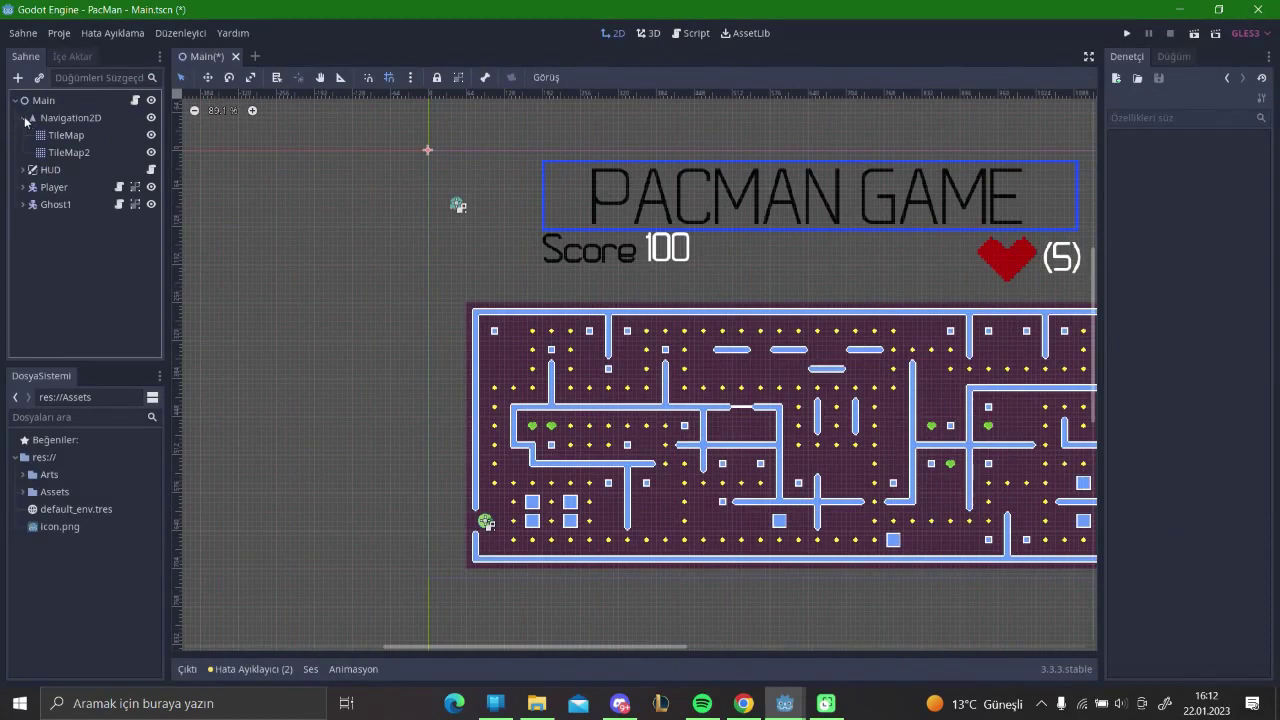
left_click(23, 117)
right_click(43, 100)
Step: Add a Line2D child to Main and name it Line2D1
left_click(53, 143)
type("L")
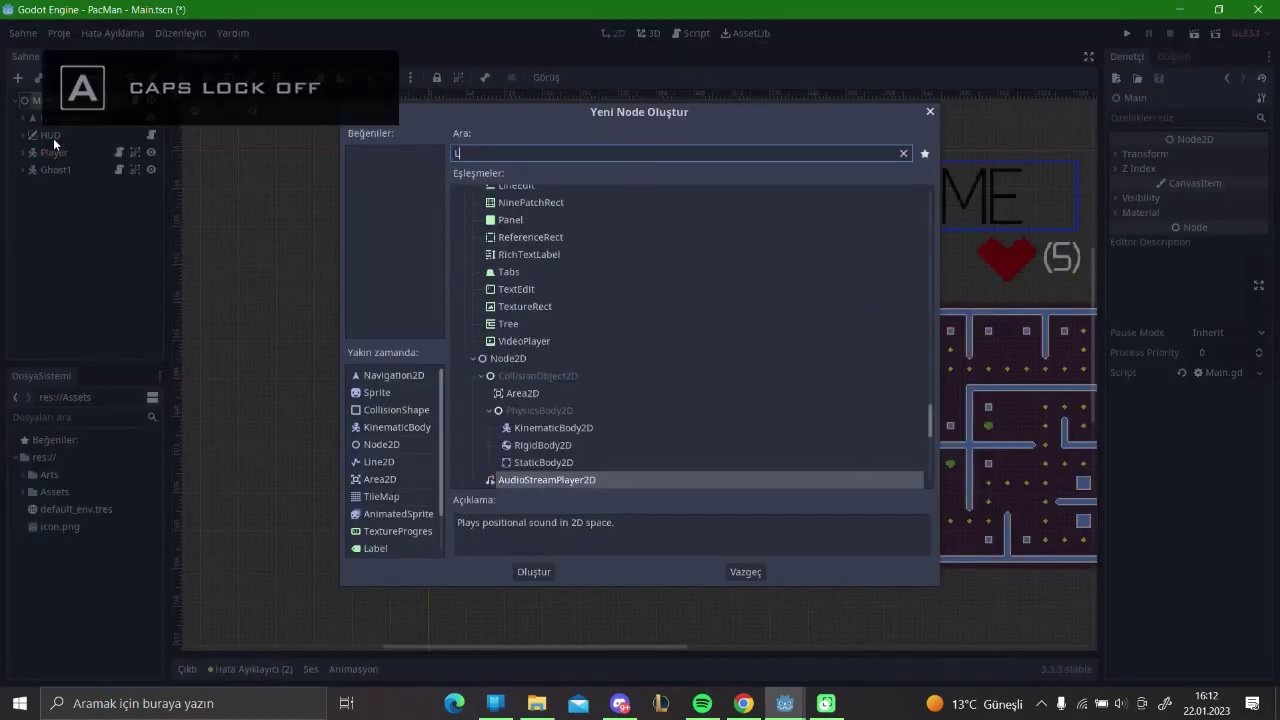
type("ine")
key("Return")
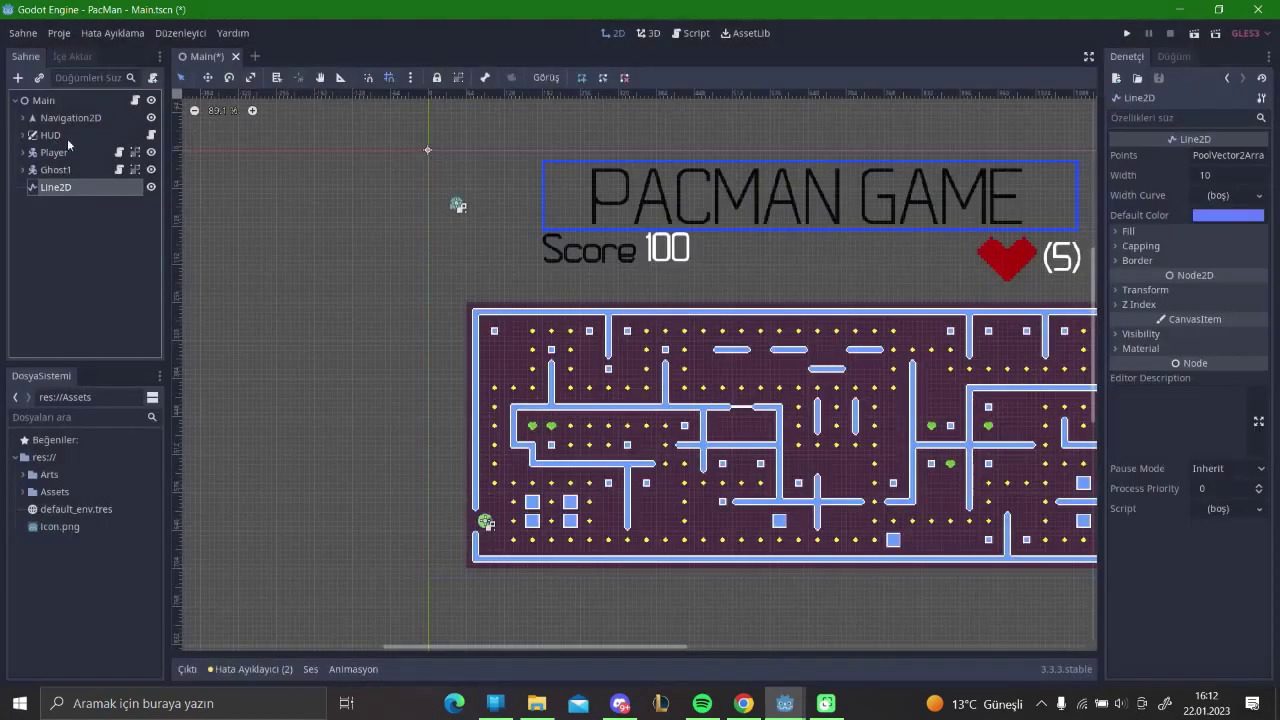
double_click(84, 187)
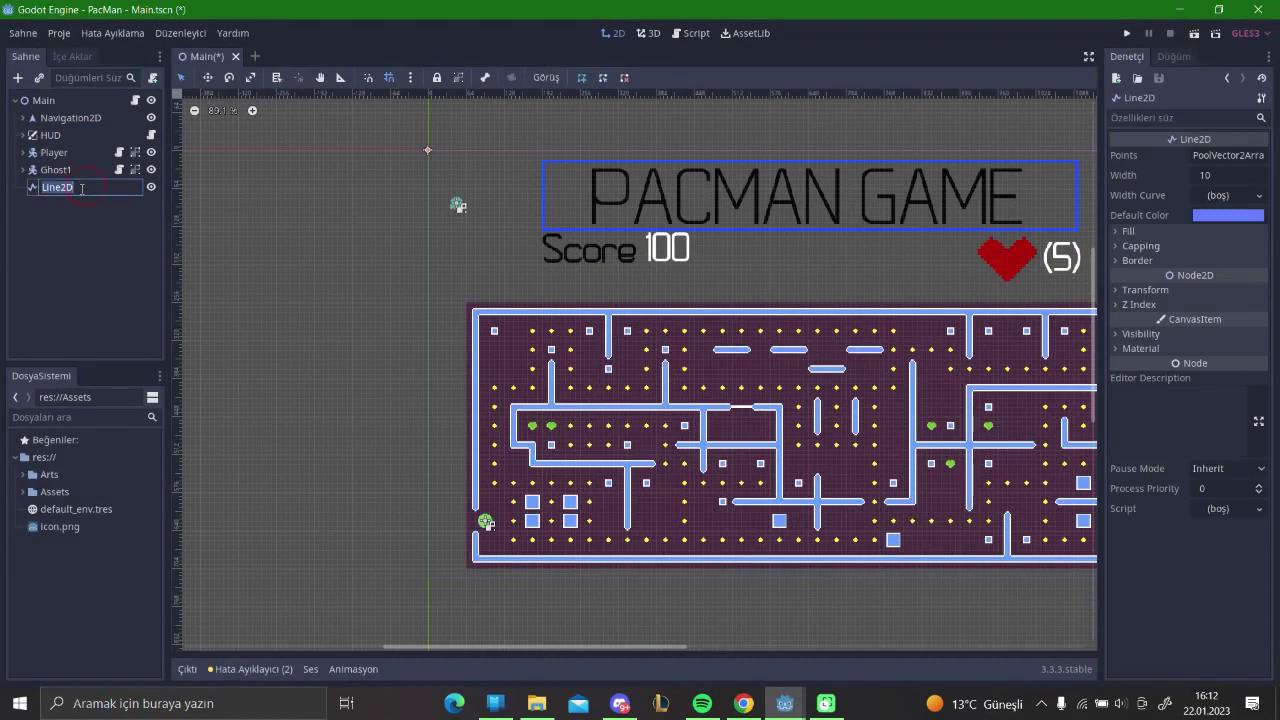
left_click(97, 187)
type("1")
key("Return")
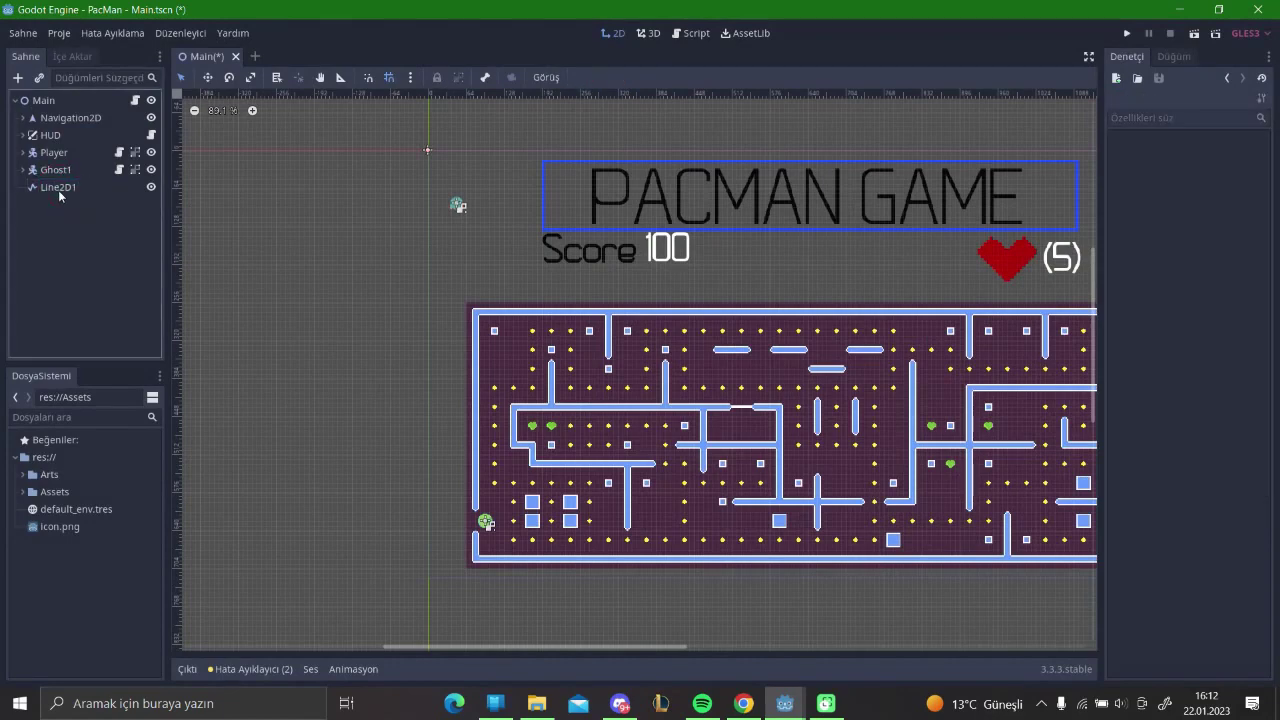
Step: Add a Node2D named Lines, place Line2D1 inside it, and open Ghost1.gd
right_click(68, 103)
left_click(77, 144)
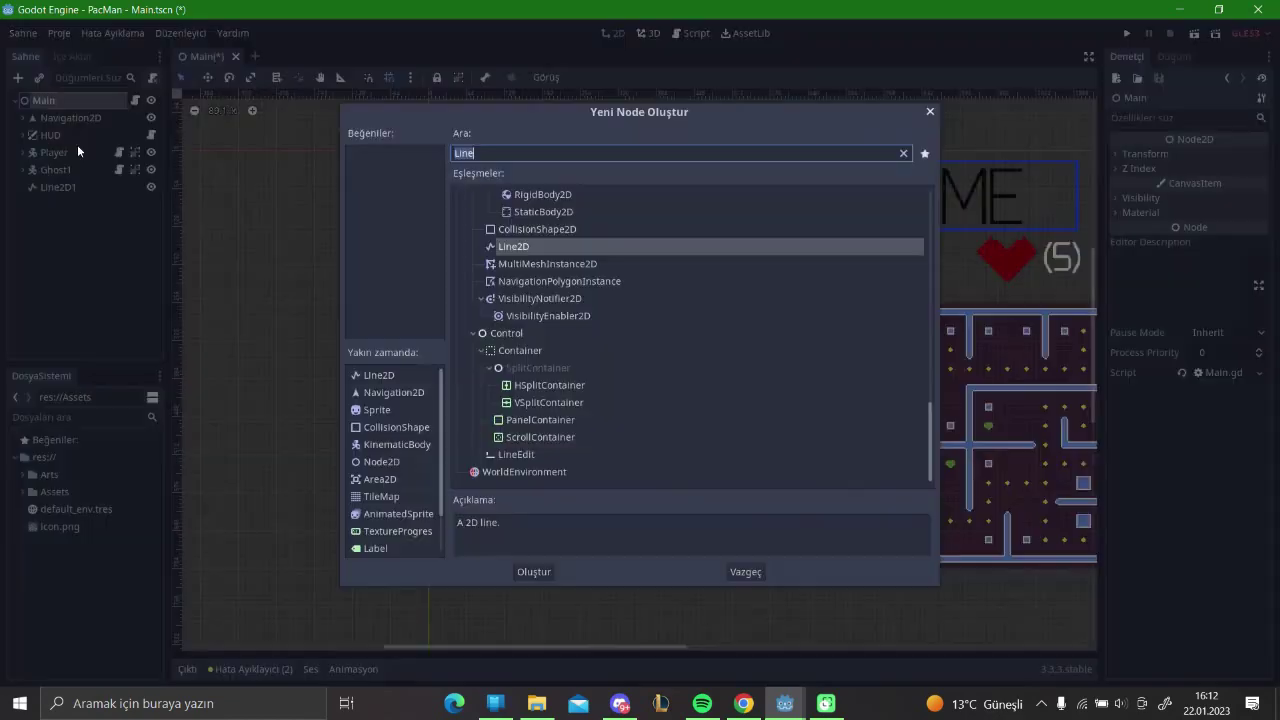
type("node2d")
key("Return")
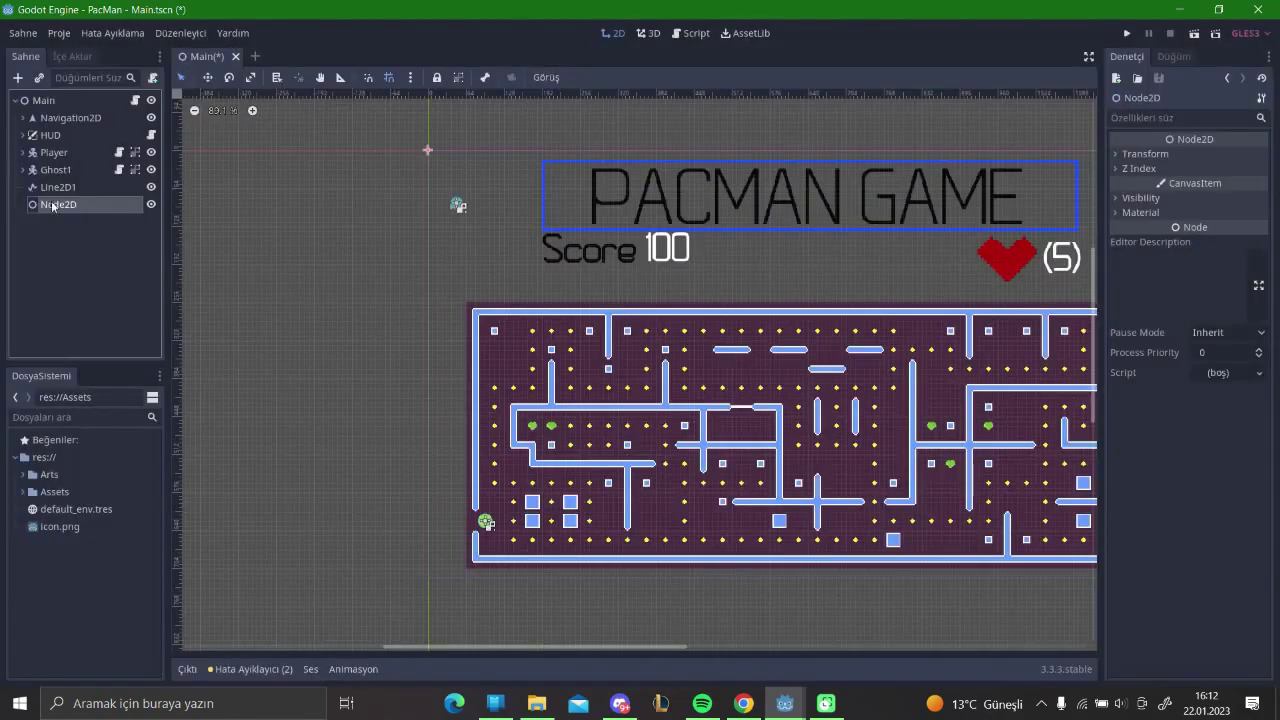
double_click(57, 204)
key("Caps_Lock")
type("L")
key("Return")
left_click_drag(57, 187, 61, 202)
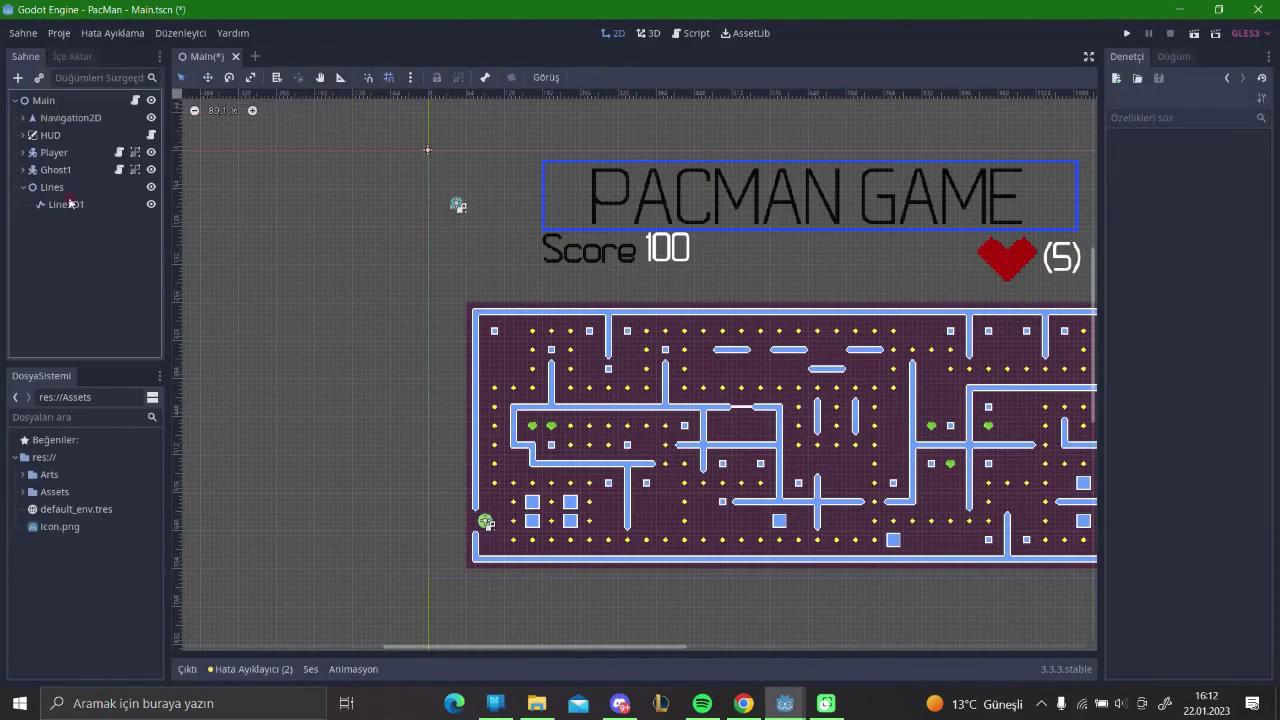
left_click(60, 188)
left_click(24, 190)
left_click(119, 170)
type("var path = []")
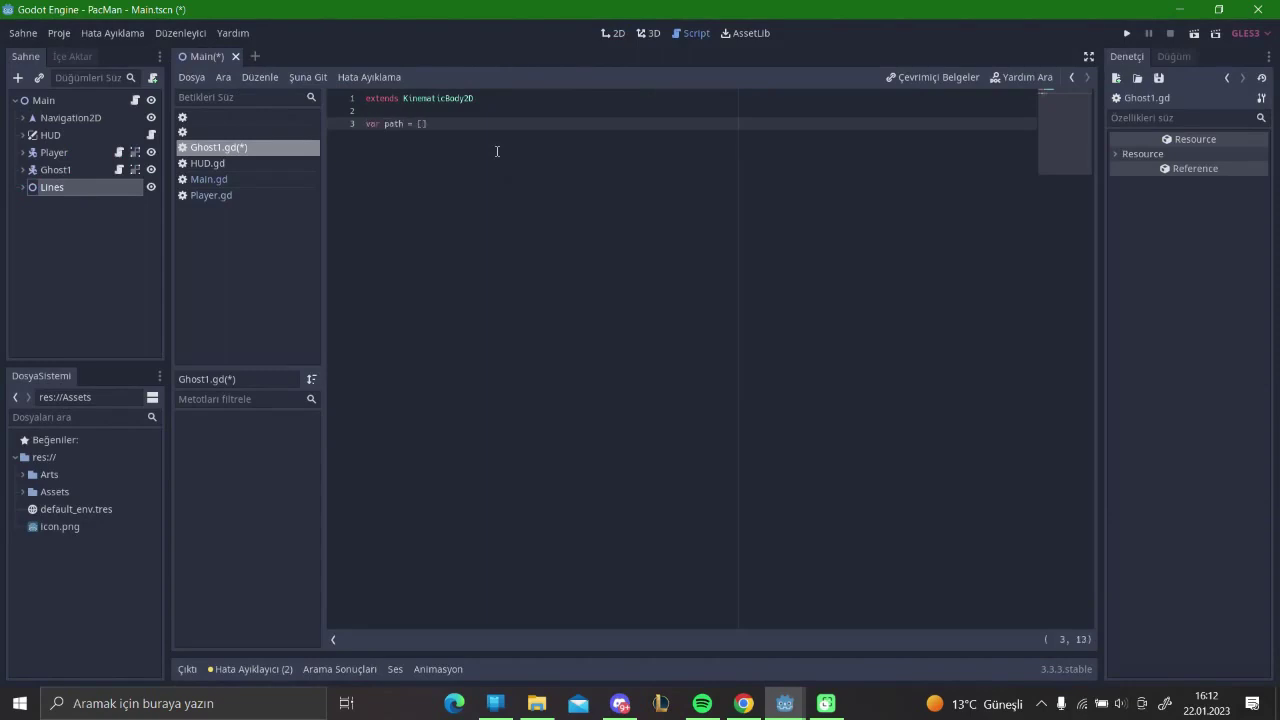
Step: Declare a velocity variable initialised to Vector2.ZERO below the path variable
key("Return")
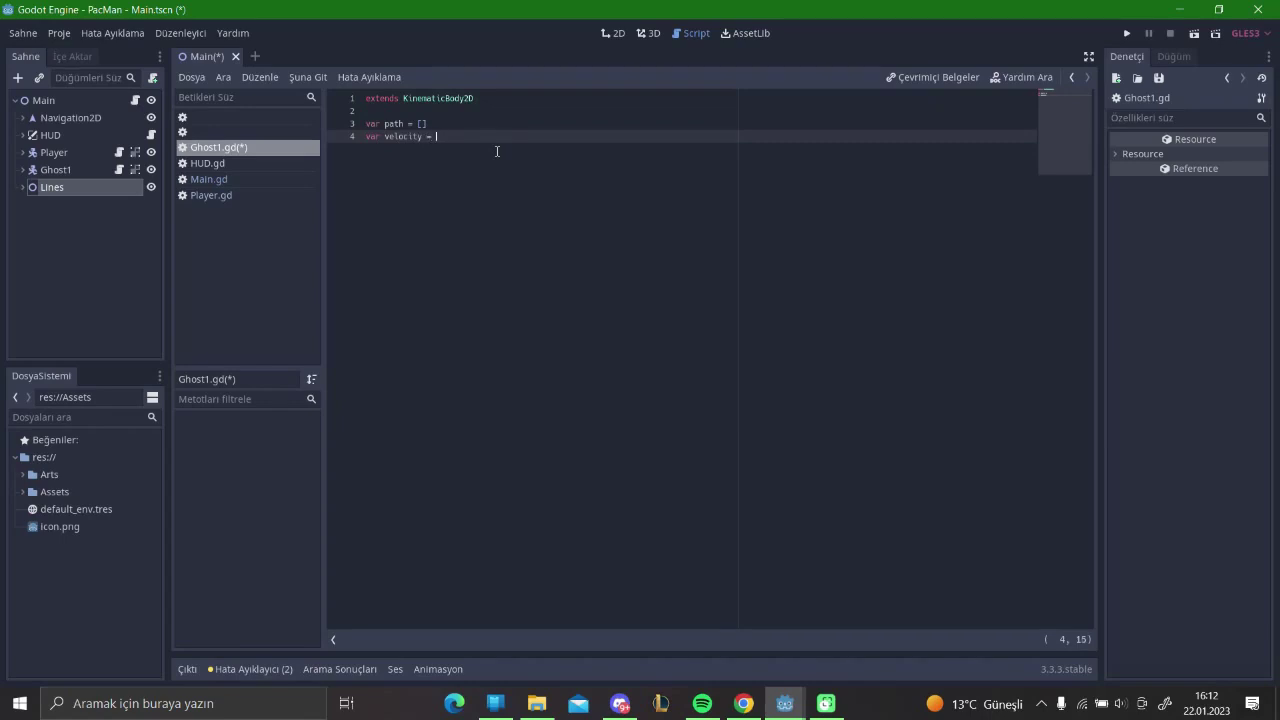
type("V")
key("Caps_Lock")
type("or2.Z")
key("Return")
key("Return")
type("var speed = 100")
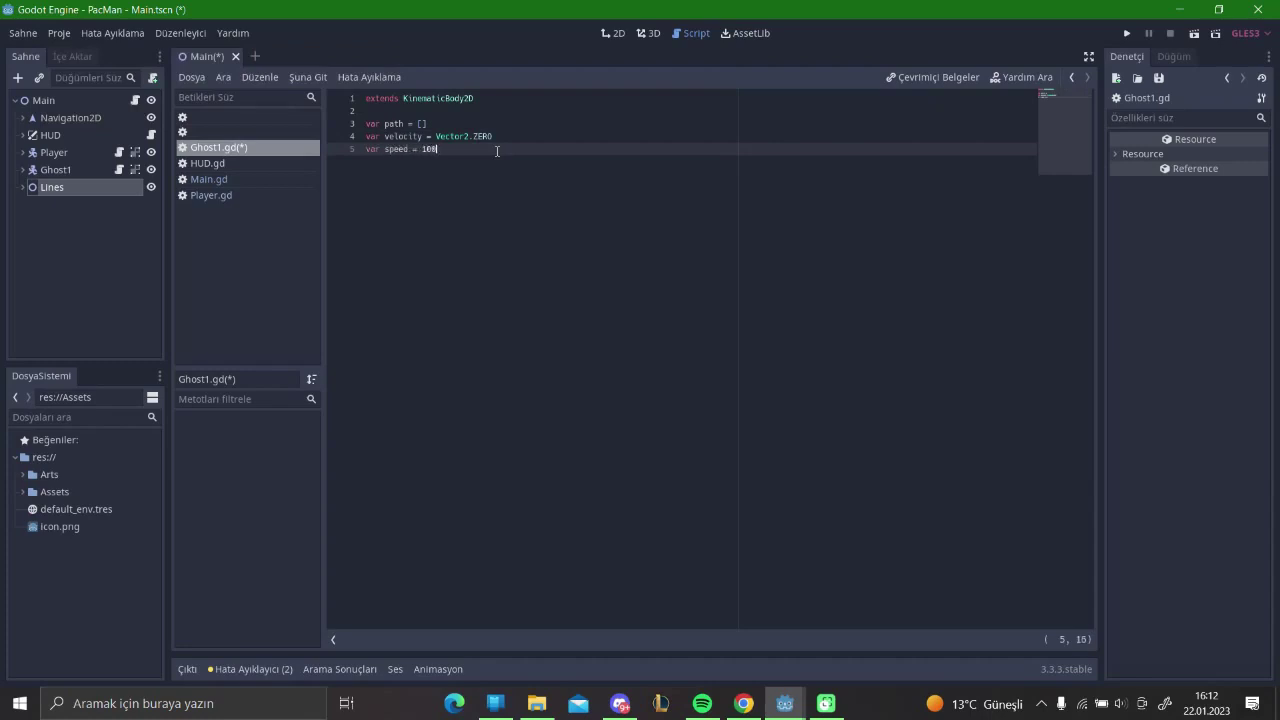
key("Return")
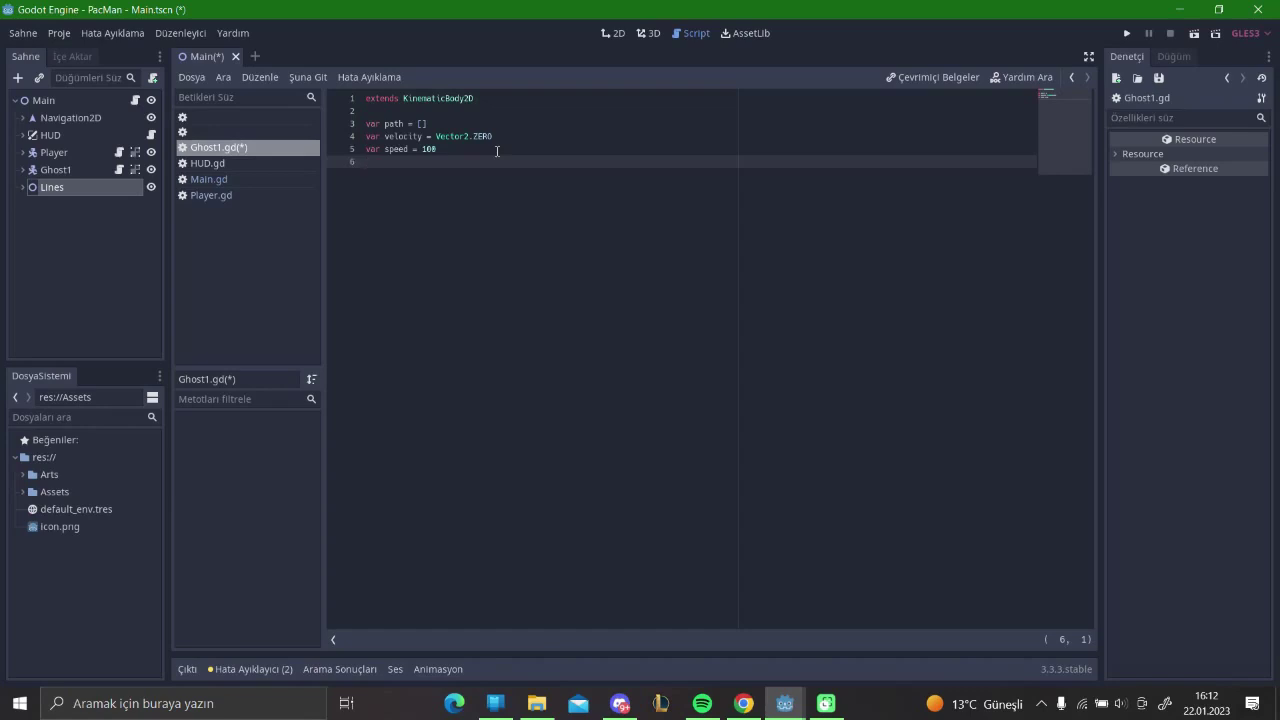
Step: Add onready var player = get_tree().get_current_scene().get_node("Player") using autocomplete
key("Return")
type("onre")
key("Return")
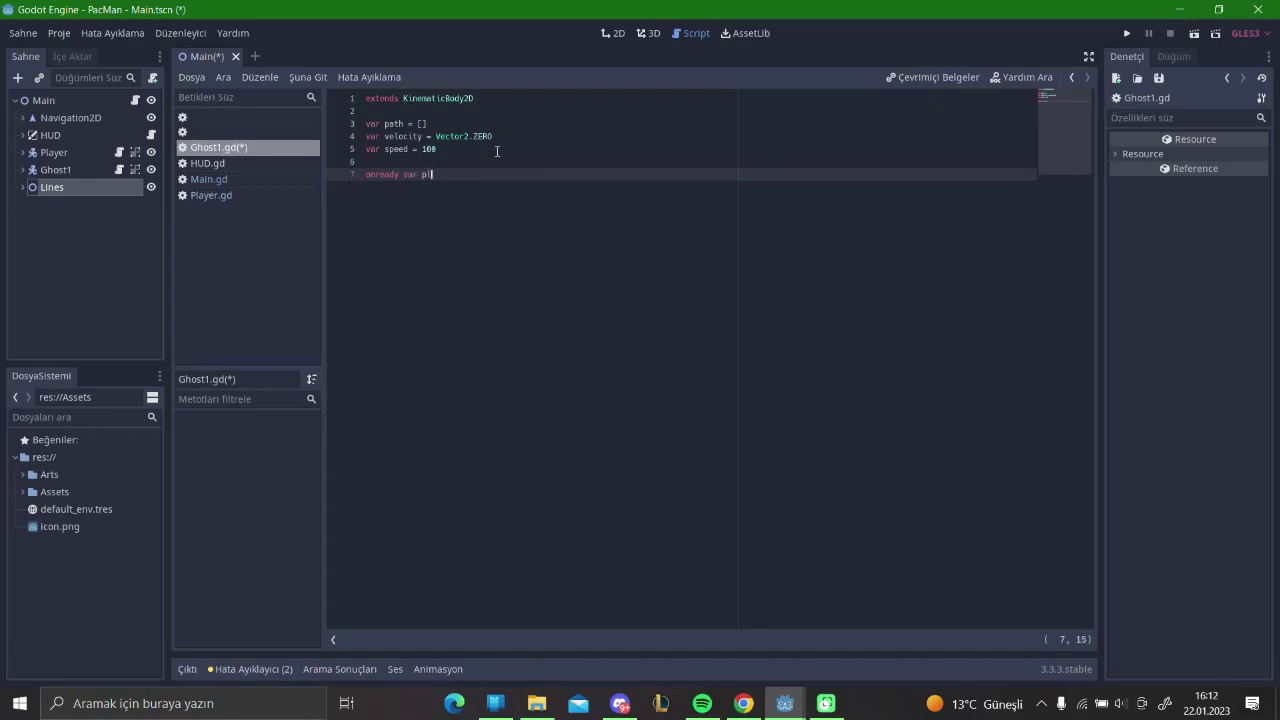
type("t_tre")
key("Return")
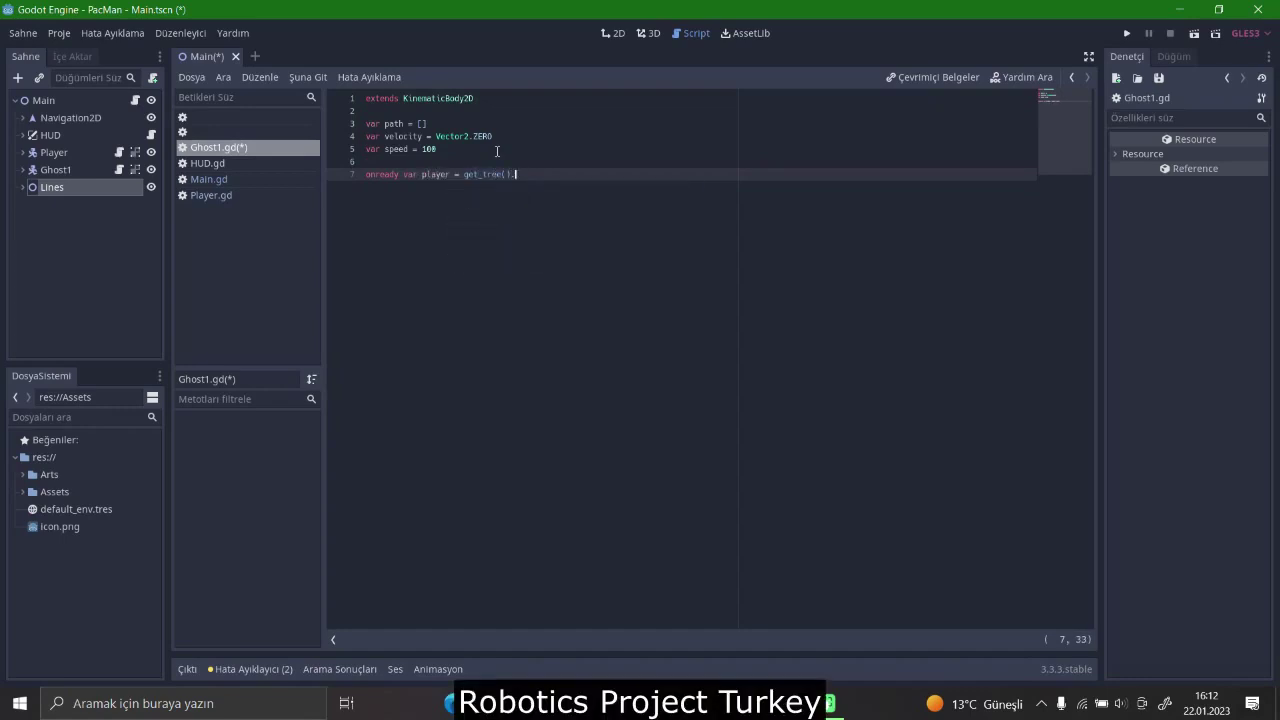
type("get_current_scene")
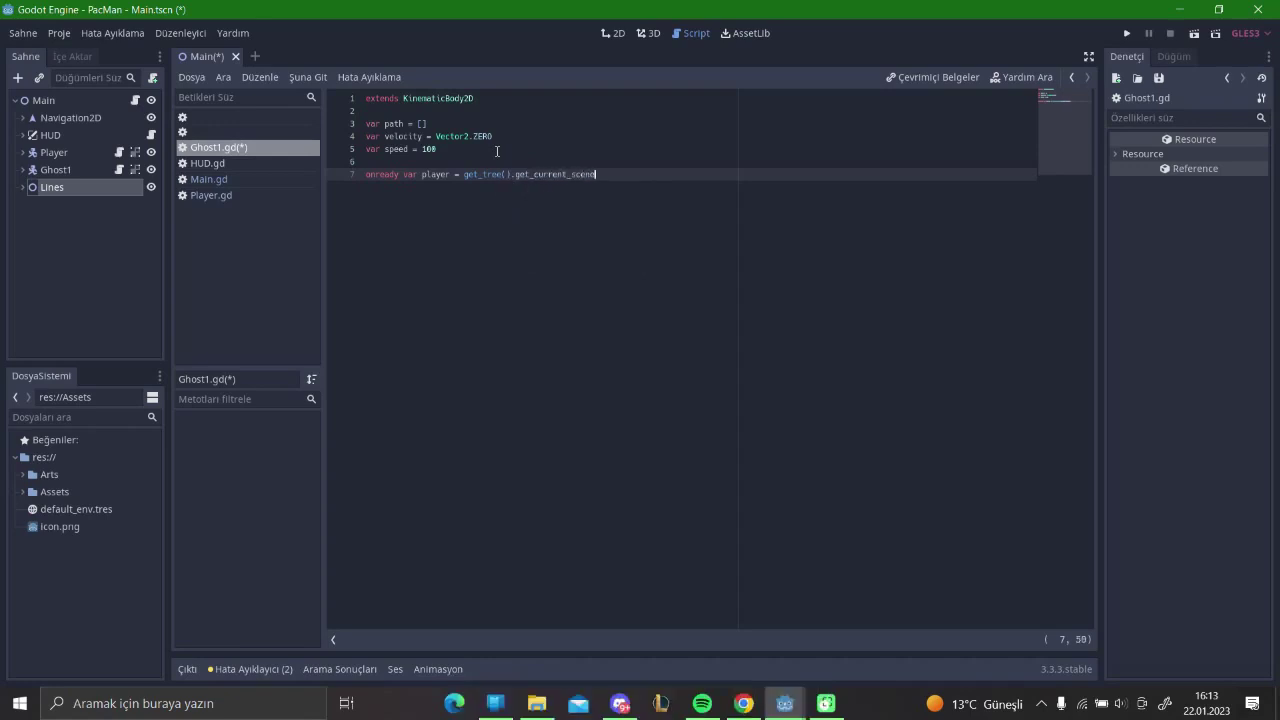
type("().get_N")
key("Caps_Lock")
type("node")
key("Return")
type("\"")
key("Caps_Lock")
type("P")
key("Caps_Lock")
type("layer\")")
Step: Duplicate the player declaration onto the next line for reuse
left_click_drag(693, 174, 369, 174)
key("End")
key("ctrl+b")
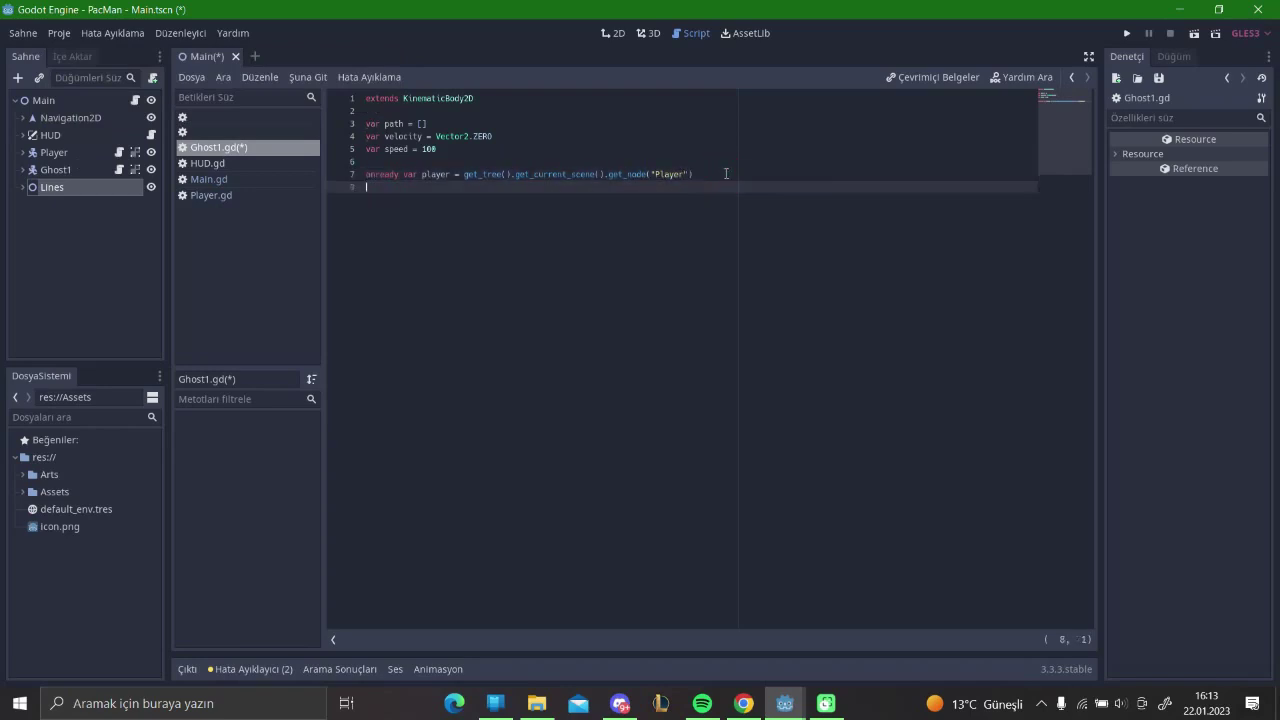
left_click_drag(448, 188, 422, 187)
Step: Turn the copied line into a line2d variable fetching "Lines/Line2D1"
type("line2d")
double_click(668, 187)
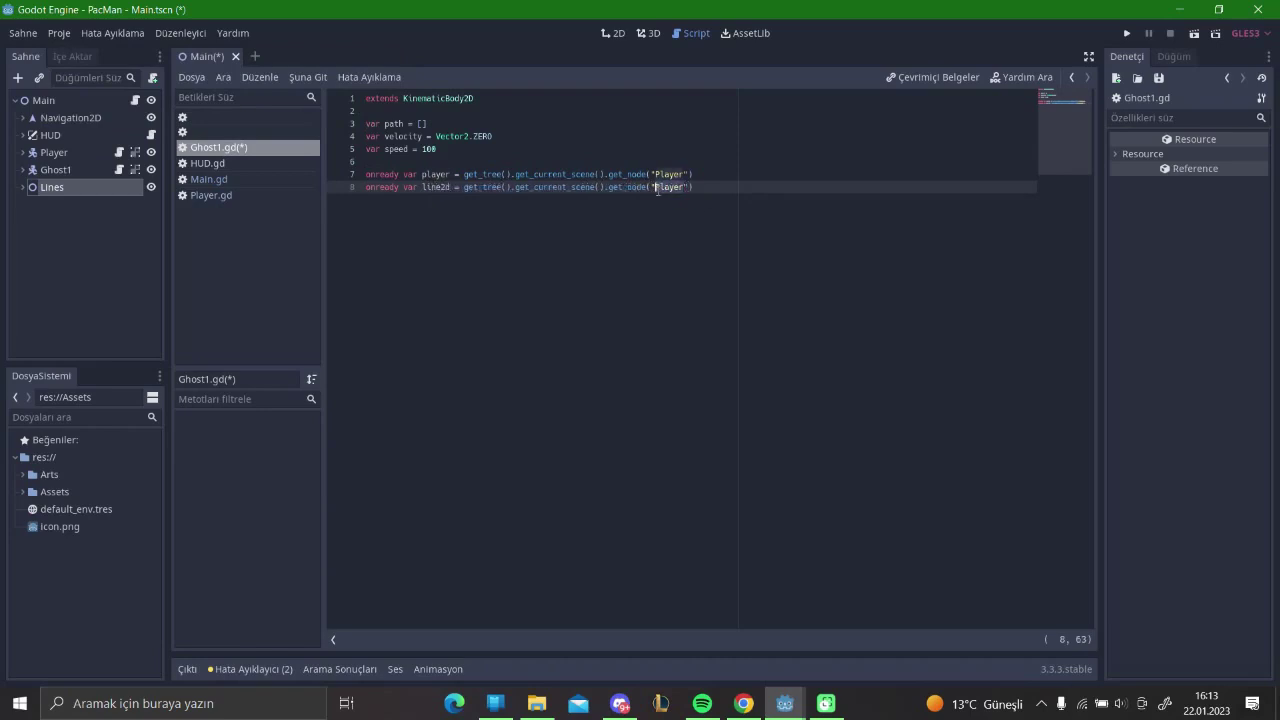
key("Caps_Lock")
type("L")
key("Caps_Lock")
type("ines/")
key("Caps_Lock")
type("L")
key("Caps_Lock")
type("ine2")
key("Caps_Lock")
type("D")
key("Caps_Lock")
type("1")
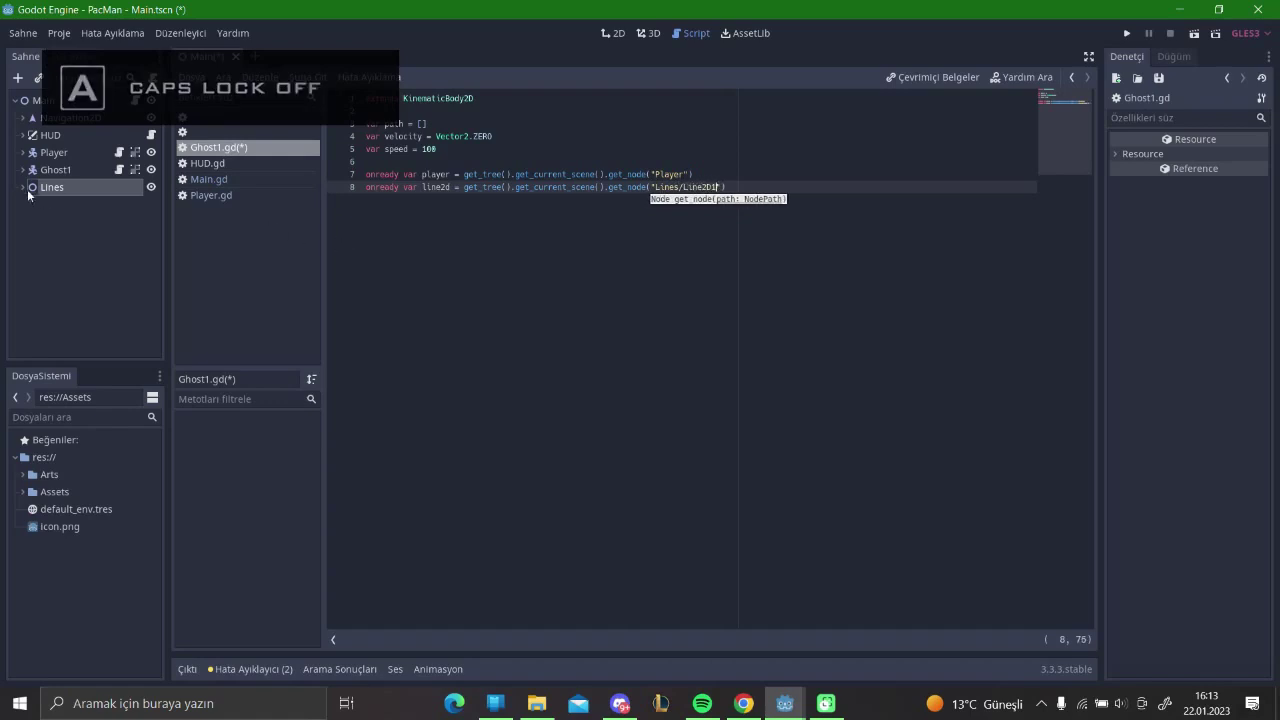
Step: Paste another copy as line 9 and make it a navigation2d variable fetching "Navigation2D"
left_click_drag(748, 188, 389, 174)
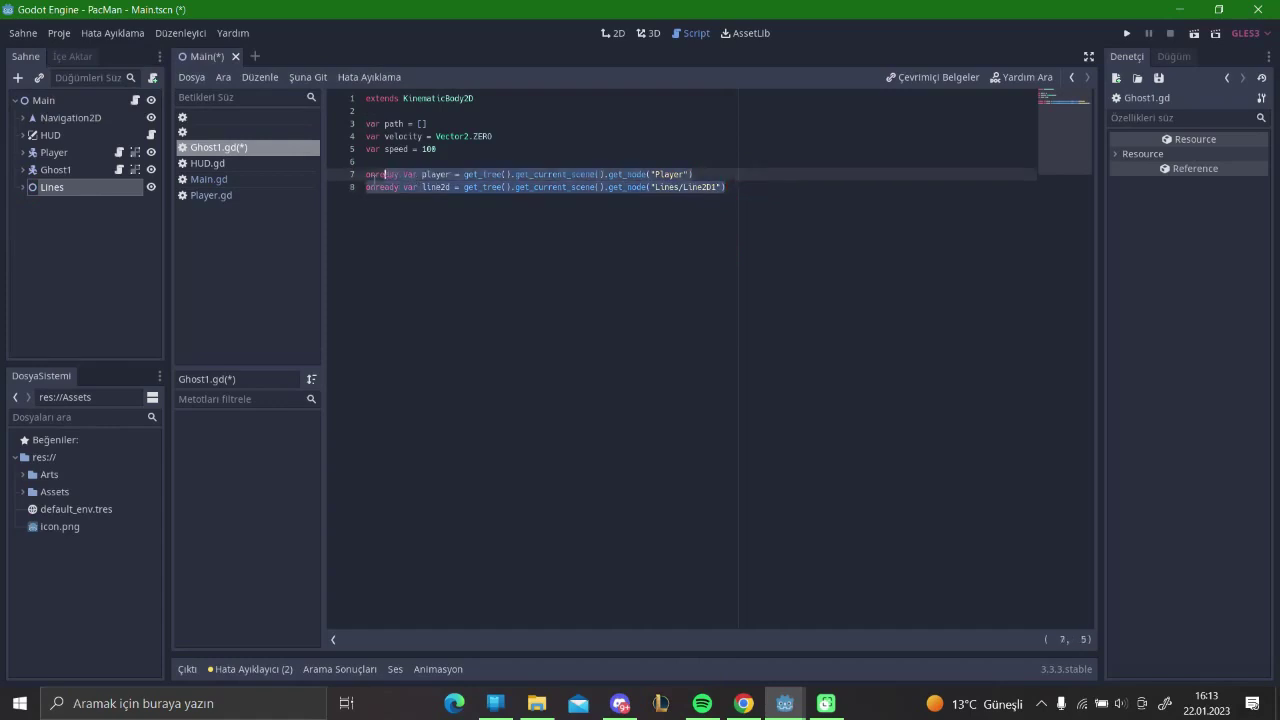
left_click(790, 187)
key("Return")
type("onready var player = get_tree().get_current_scene().get_node(\"Player\")")
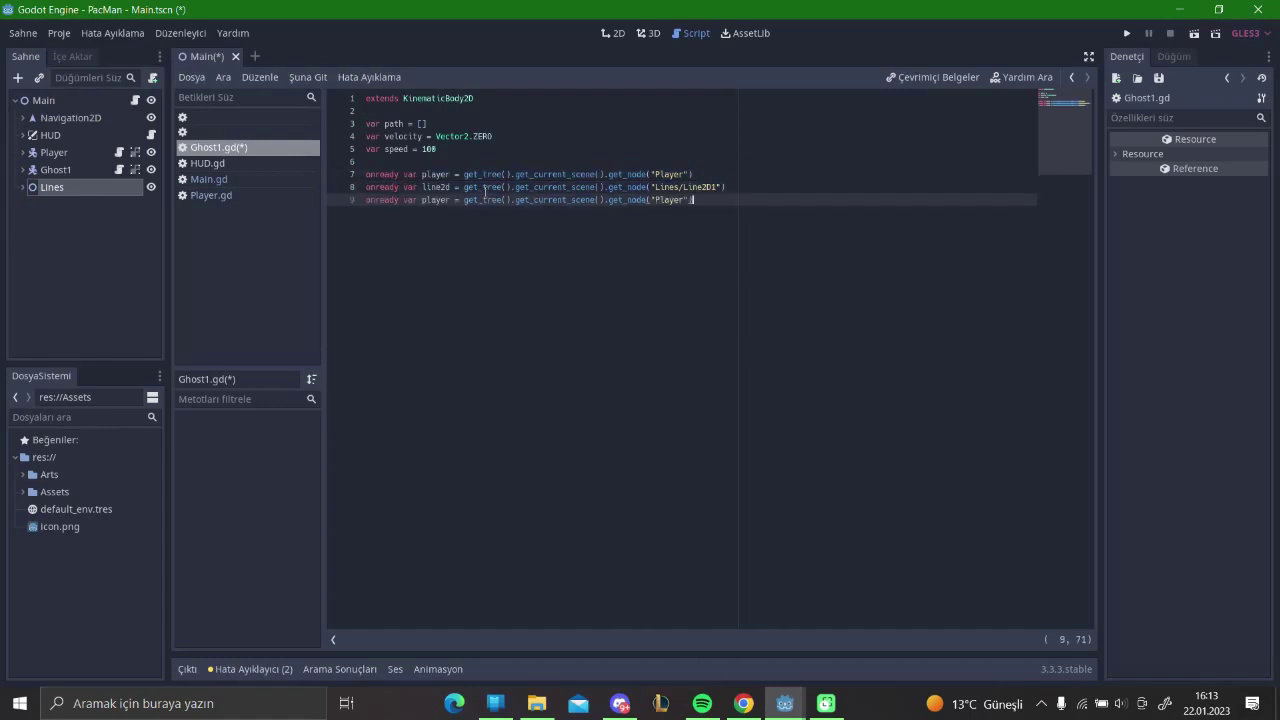
left_click_drag(448, 199, 425, 199)
type("avid")
type("ation")
type("2d")
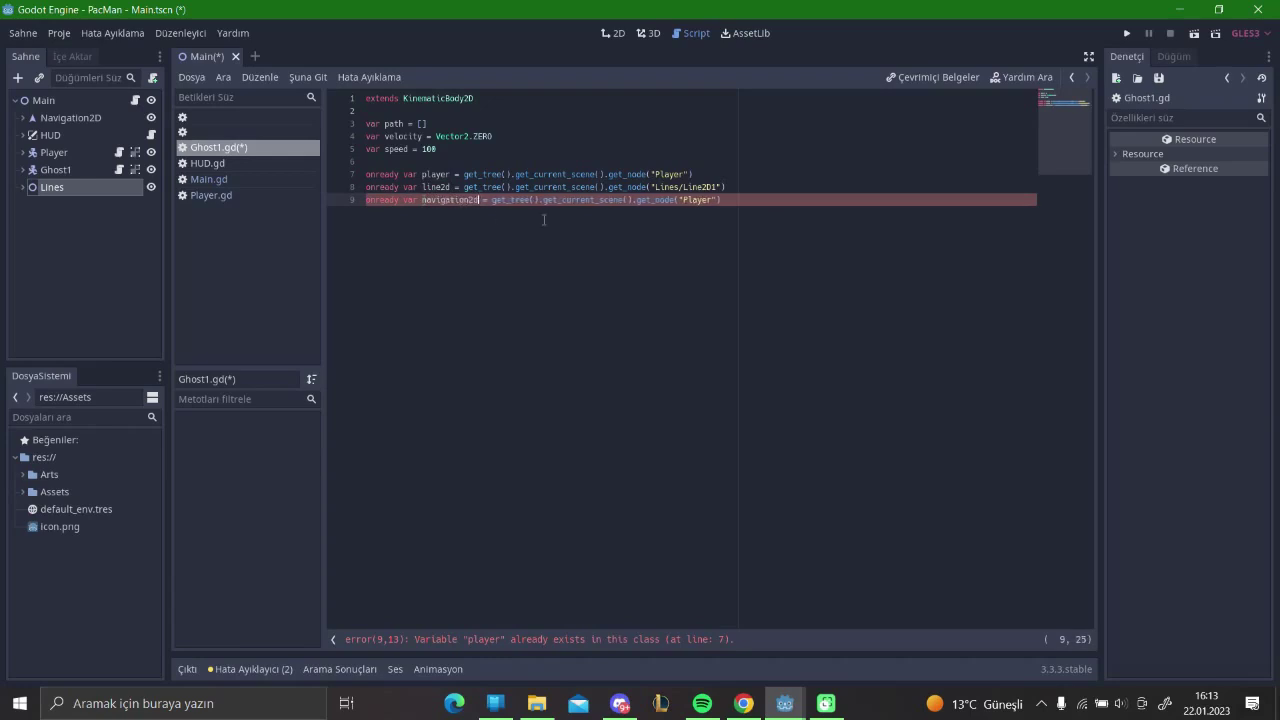
double_click(700, 200)
key("BackSpace")
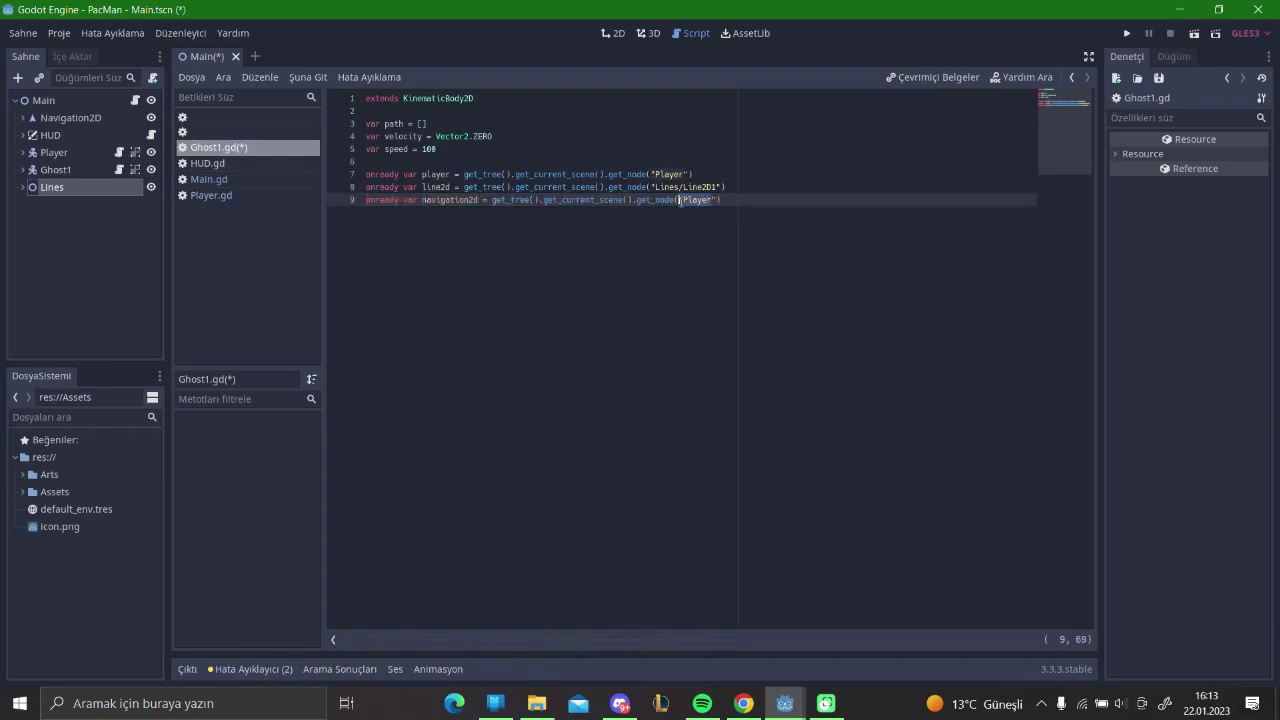
key("Caps_Lock")
type("N")
key("Caps_Lock")
type("avigation")
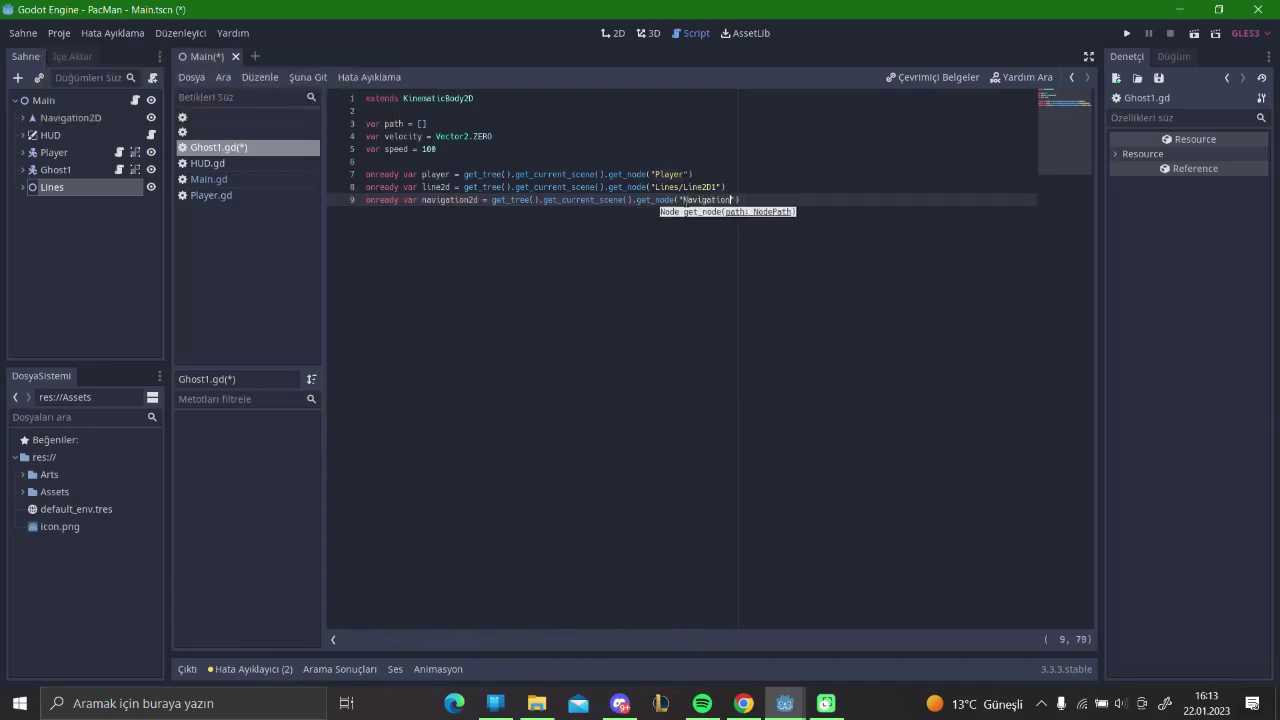
type("2")
key("Caps_Lock")
type("D")
key("Caps_Lock")
left_click(708, 289)
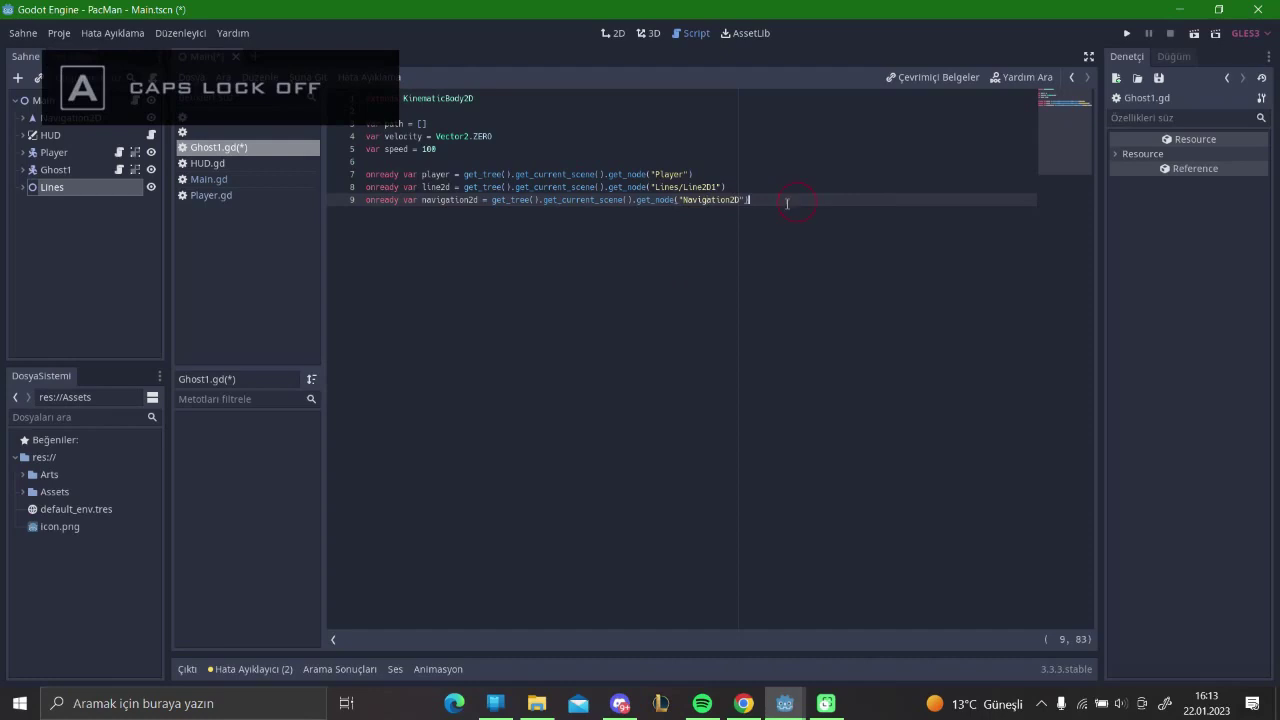
key("Return")
key("Return")
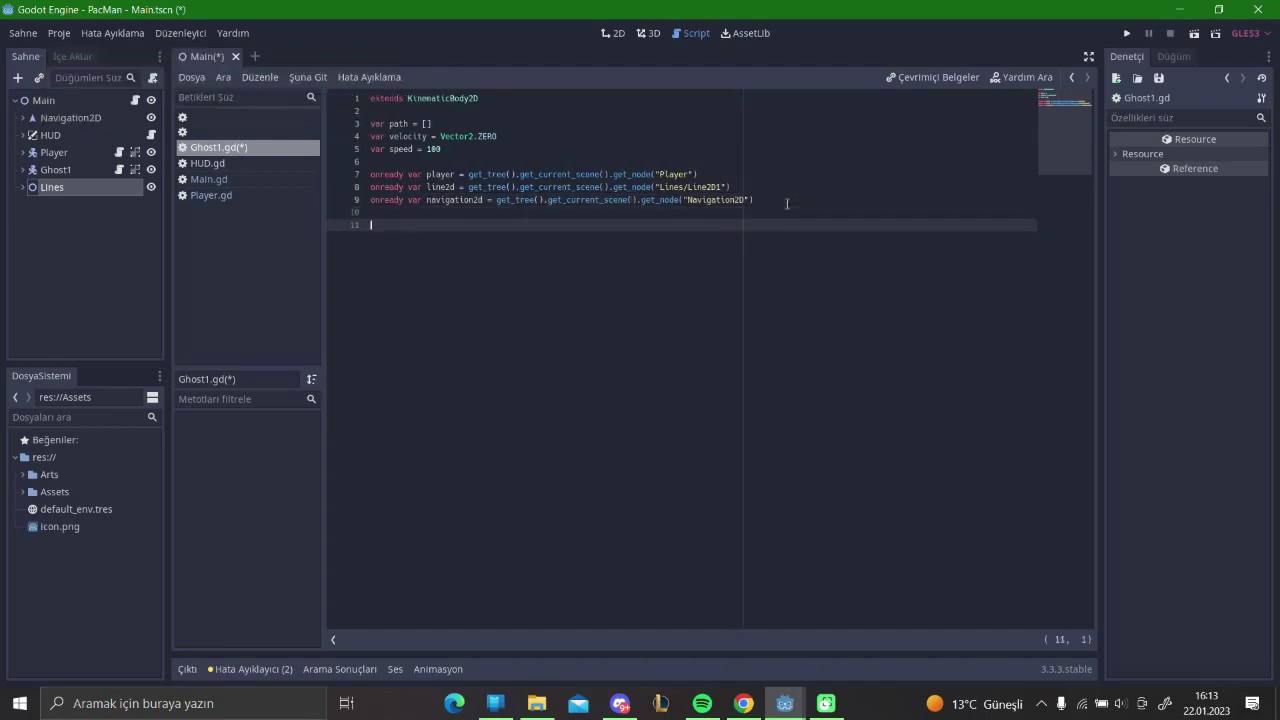
Step: Start func _physics_process(delta) with an if path.size()>1: pass block
type("func ")
type("_p")
key("Return")
key("Return")
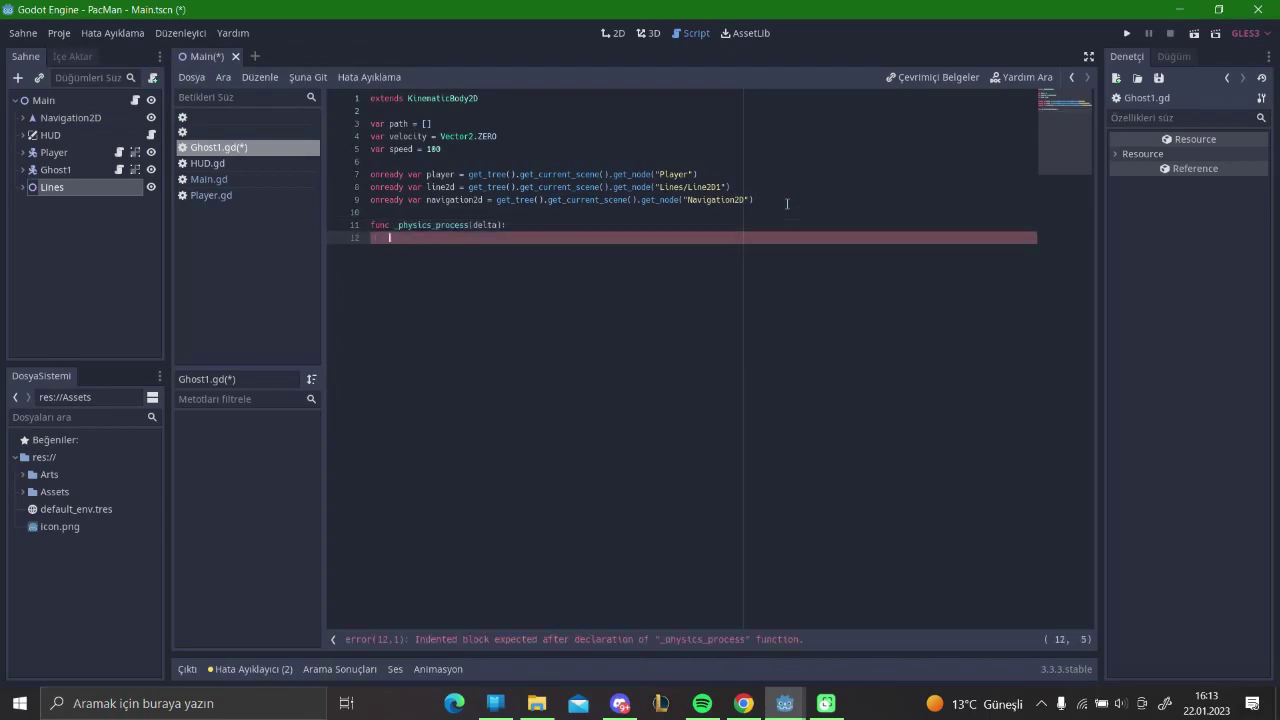
type("ifpath")
key("Escape")
type(".")
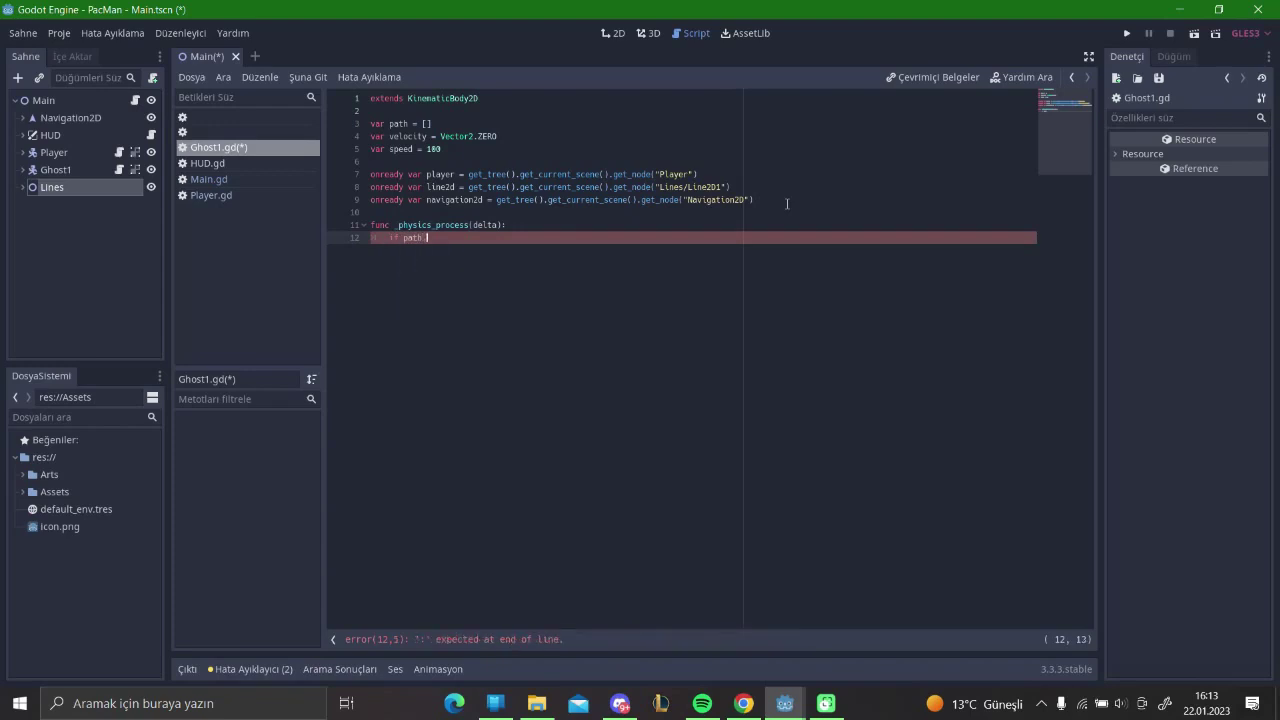
type("size()")
key("BackSpace")
type(">1:")
key("Return")
type("pass")
Step: Add an else: pass branch and begin a new find_path() function below
key("Return")
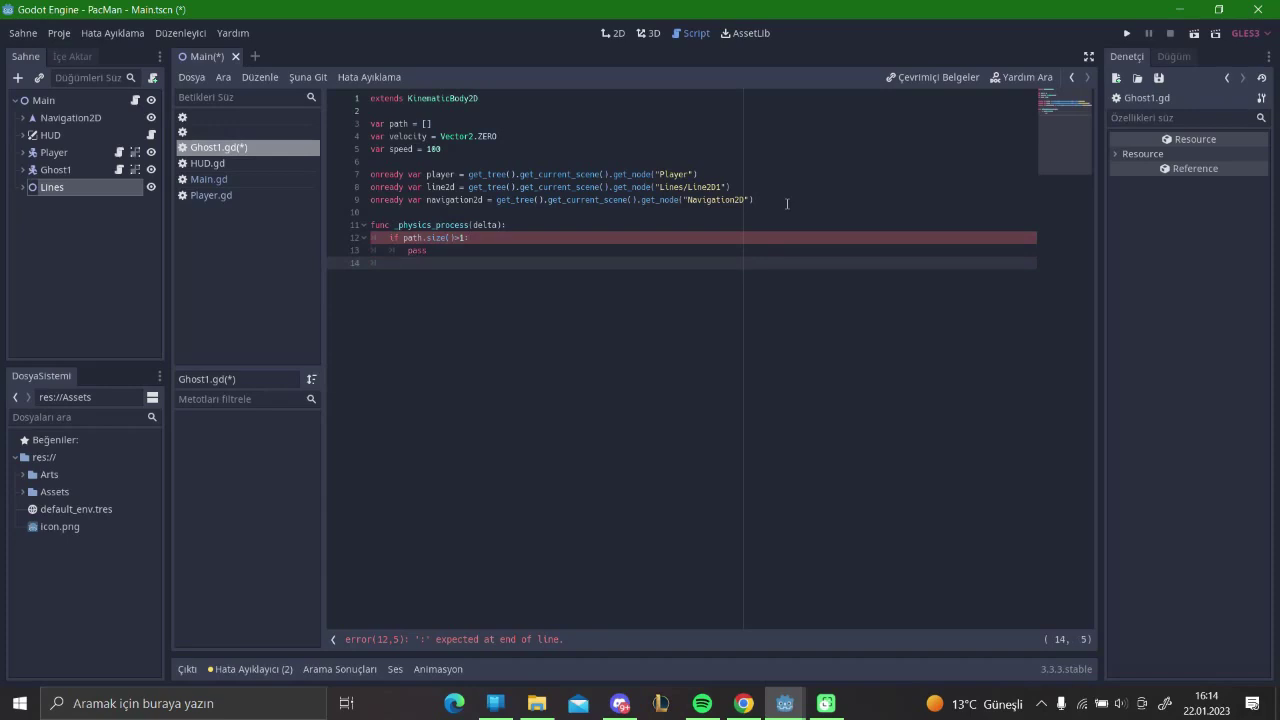
type("else:")
key("Return")
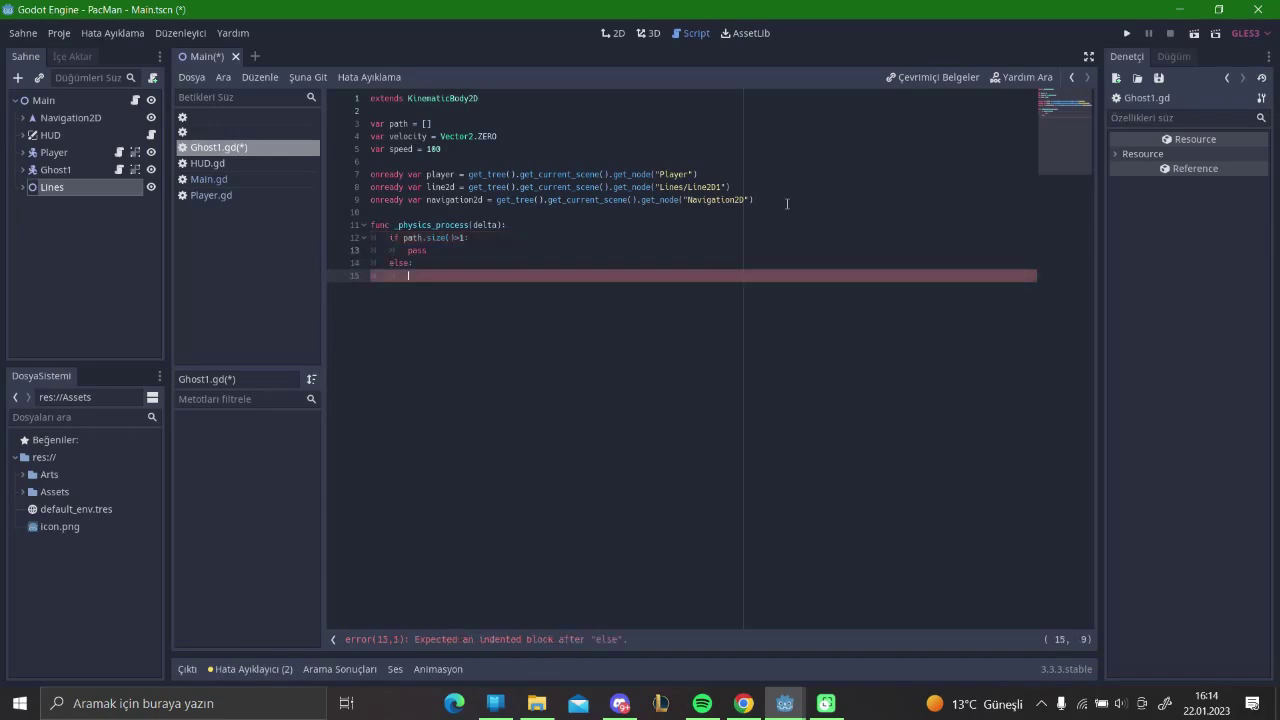
type("pass")
key("Return")
key("BackSpace")
key("Return")
key("Return")
key("BackSpace")
type("func find ")
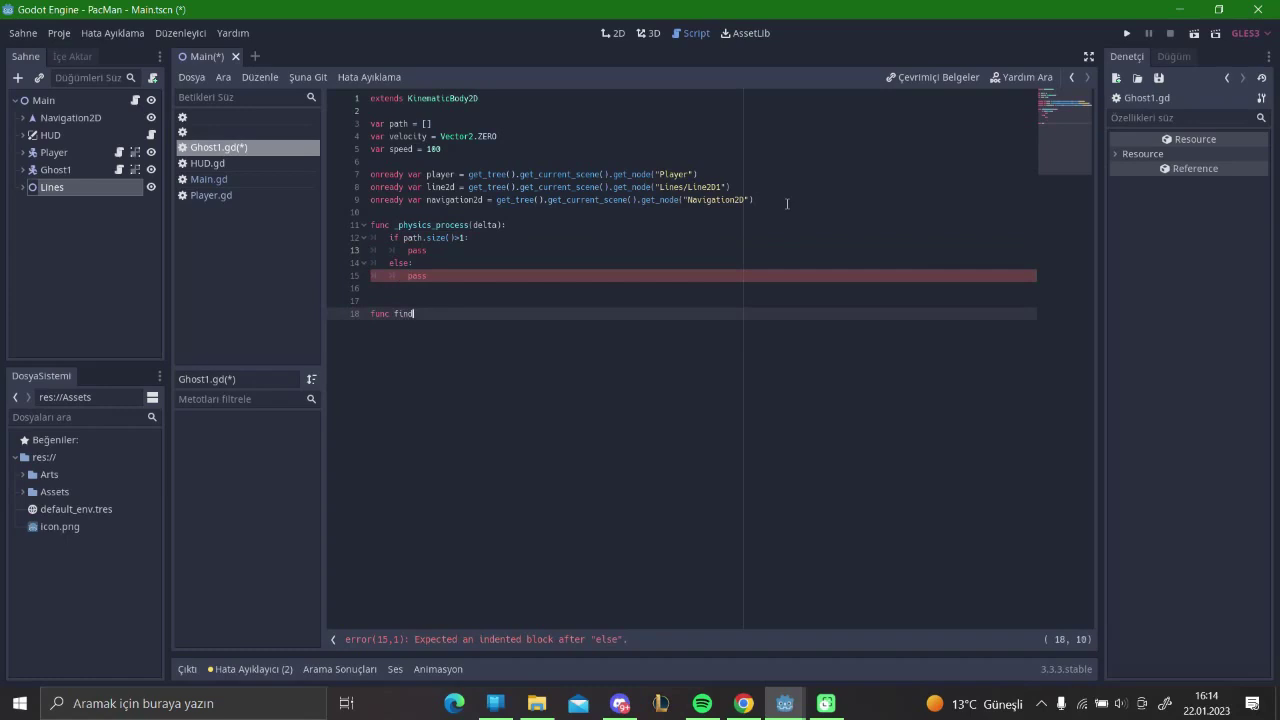
type("ath():")
Step: Give find_path the body path = navigation2d.get_simple_path(position, player.position, false)
key("Return")
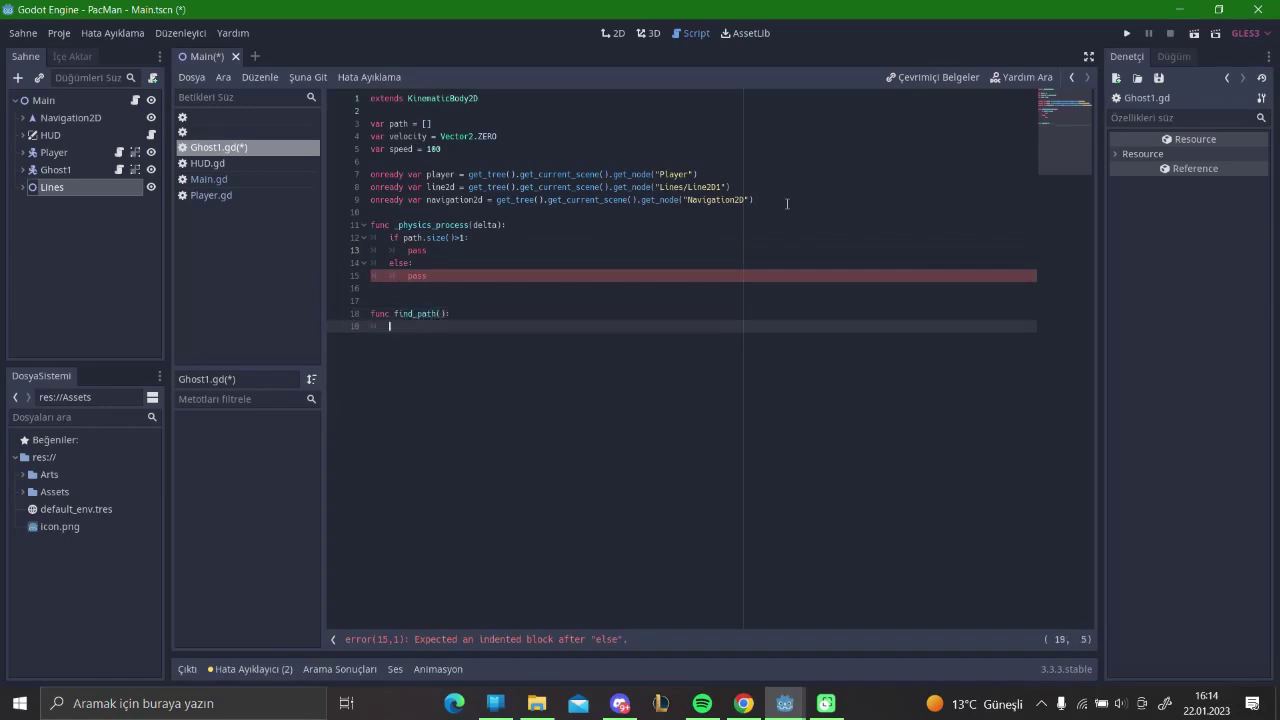
type("path")
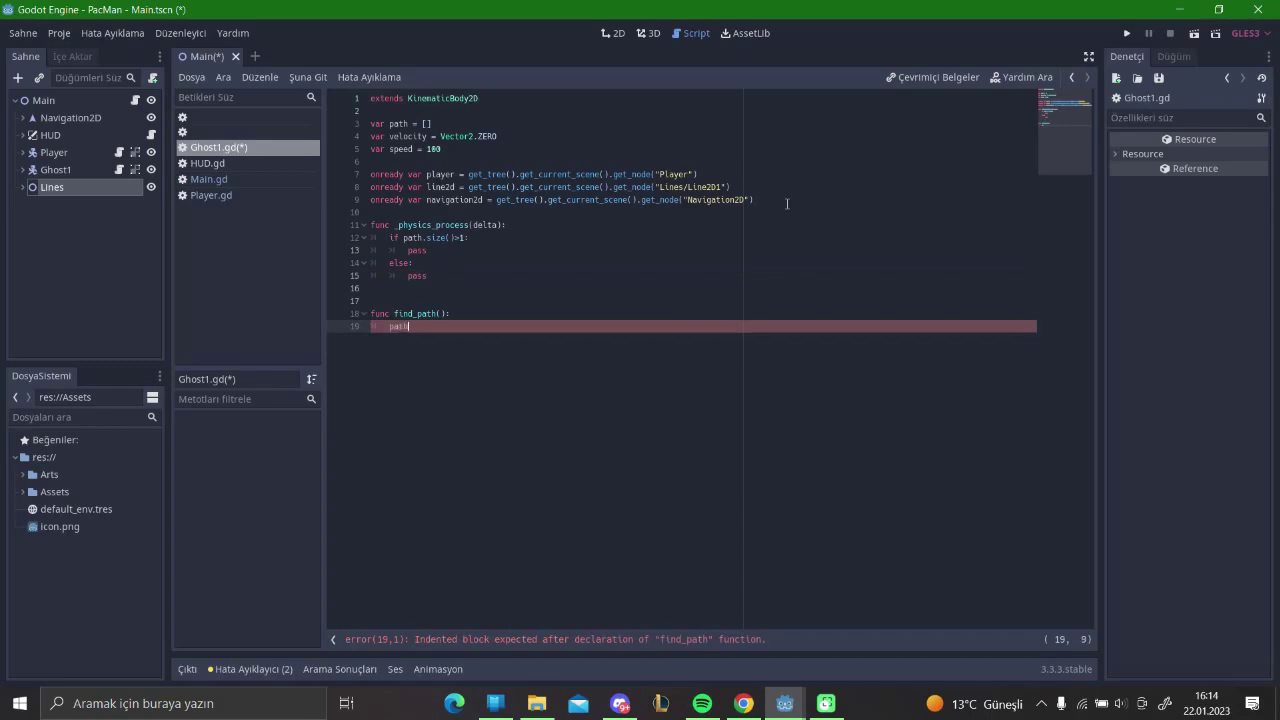
type(" = navigation2d.")
type("get_simple_path(")
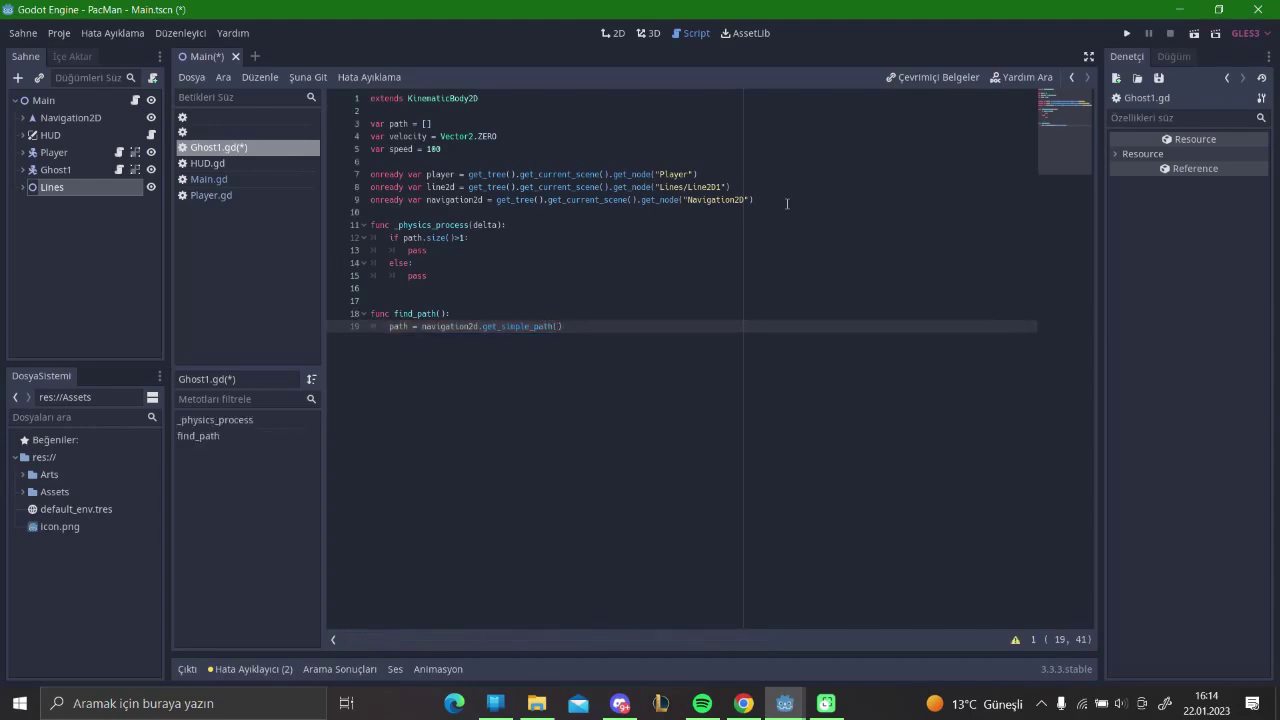
type("poisiti")
type("on")
key("BackSpace")
key("BackSpace")
key("BackSpace")
key("BackSpace")
key("BackSpace")
key("BackSpace")
type("sition, player.pos")
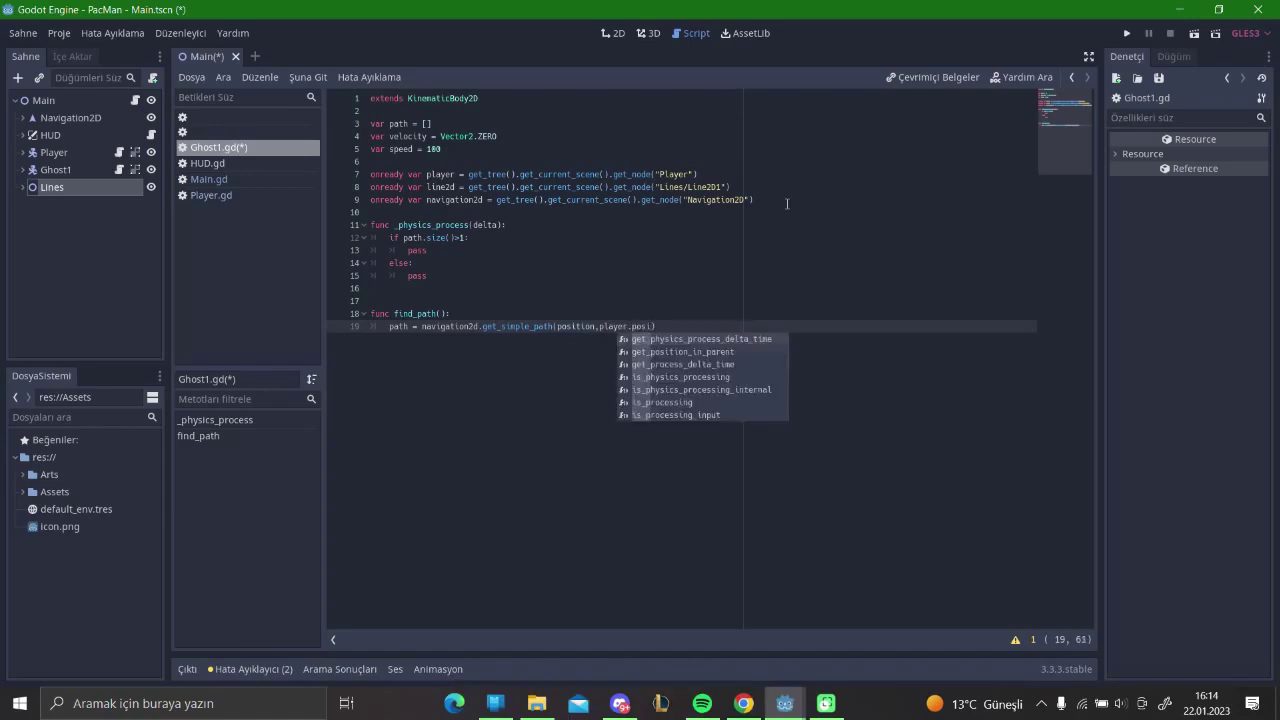
type("tion")
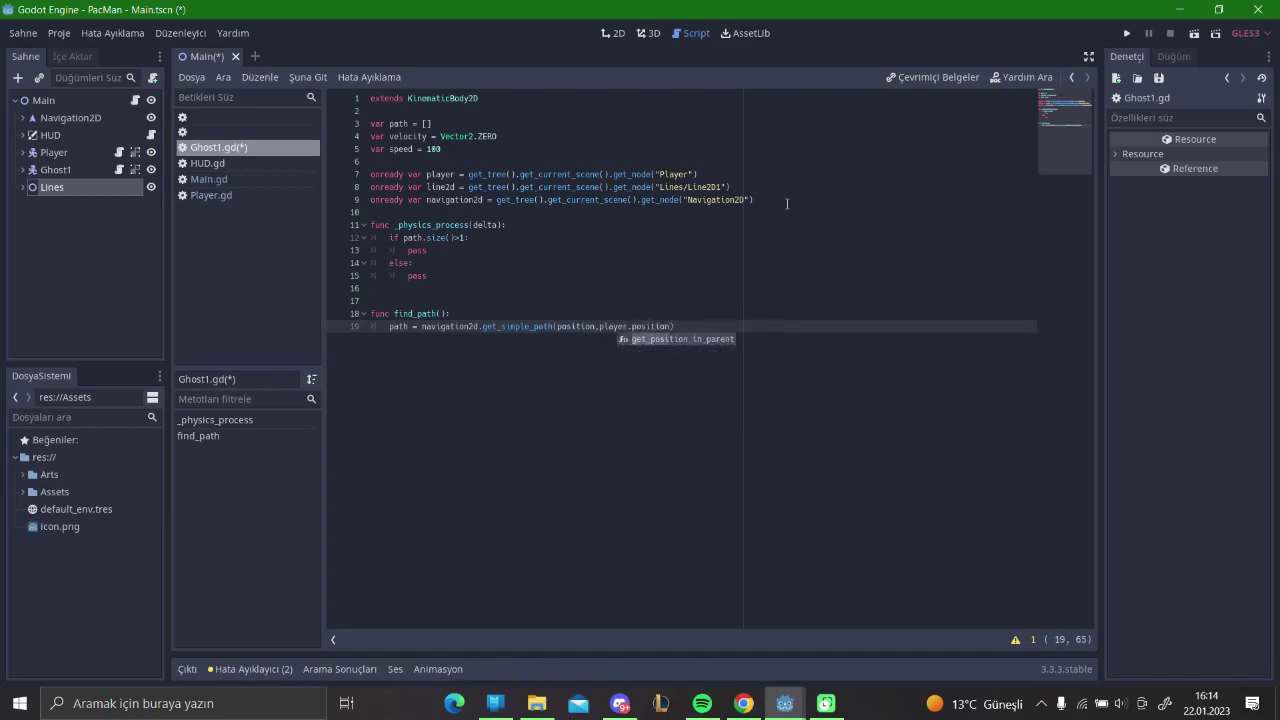
type(",false")
left_click(734, 264)
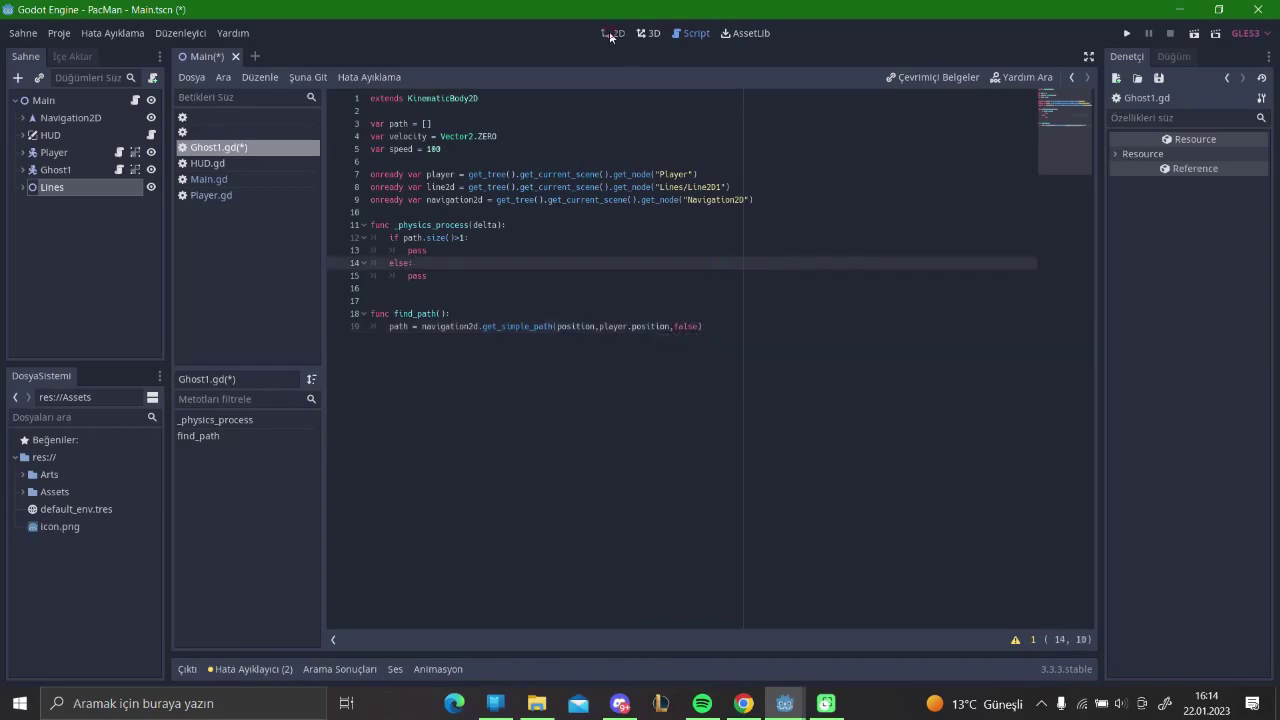
left_click(612, 33)
scroll(650, 331, "up", 2)
scroll(650, 331, "up", 2)
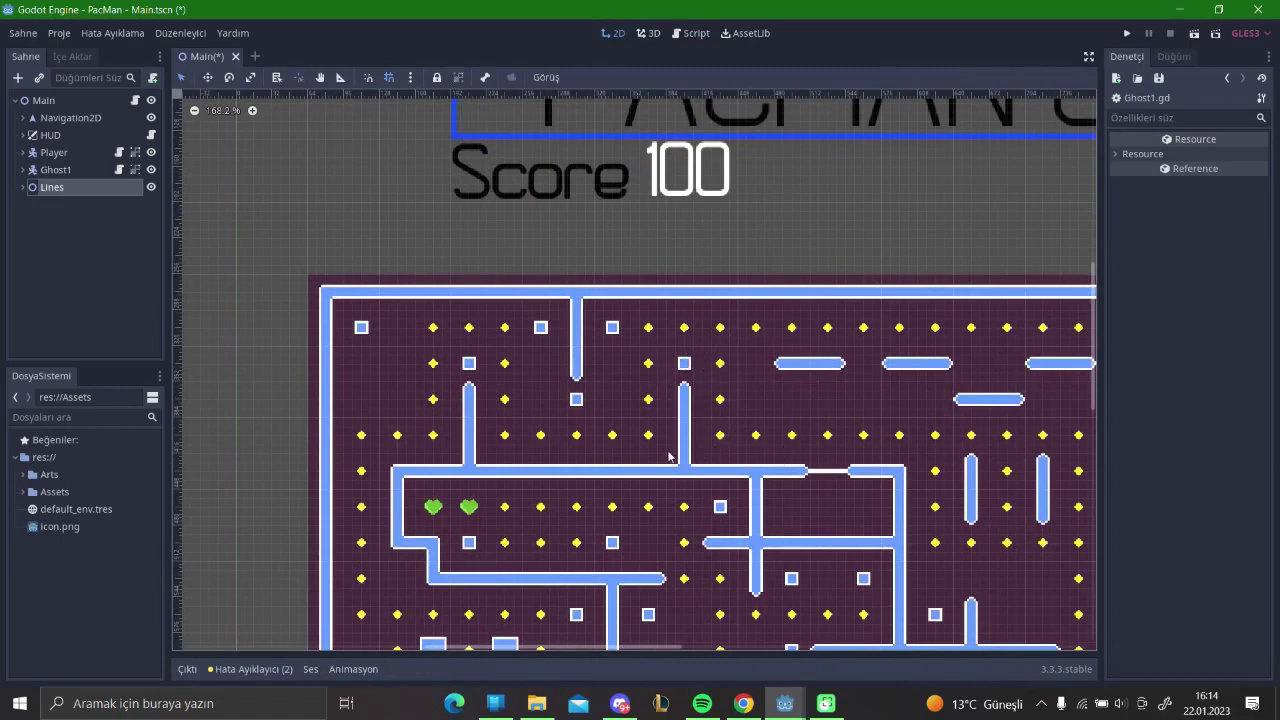
left_click(119, 170)
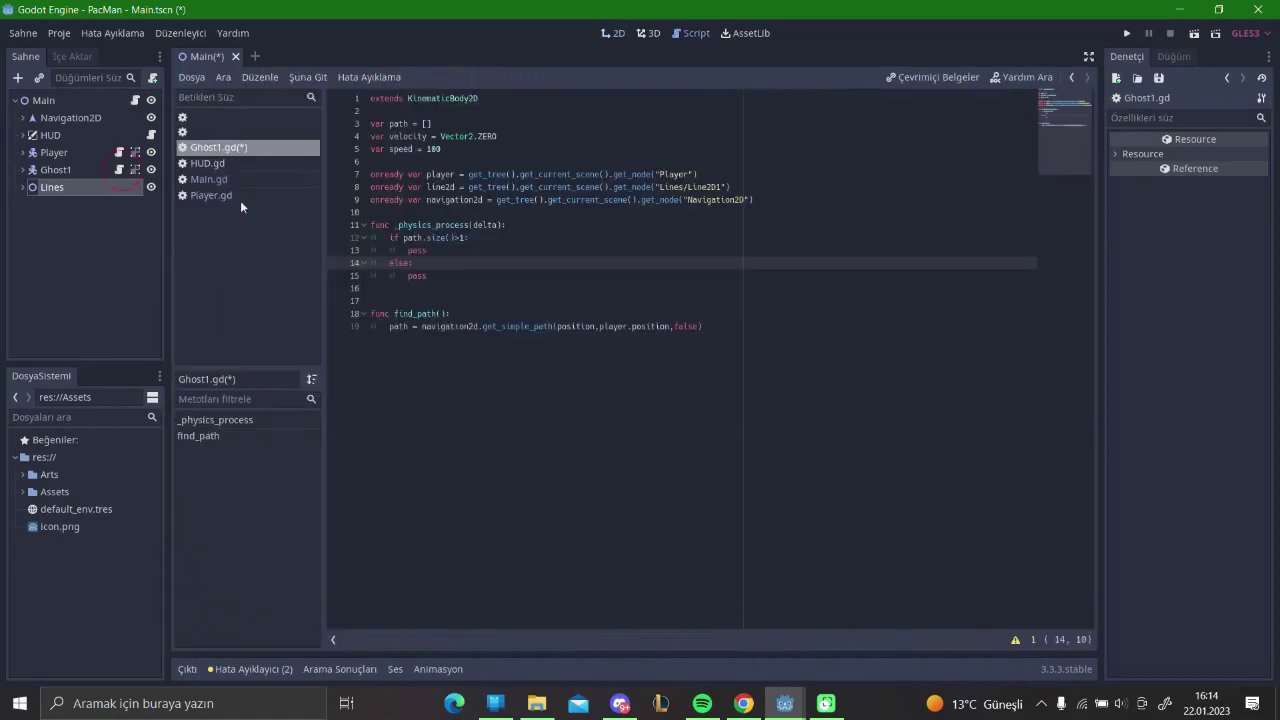
left_click(752, 326)
Step: Add line2d.points = path inside find_path
key("Return")
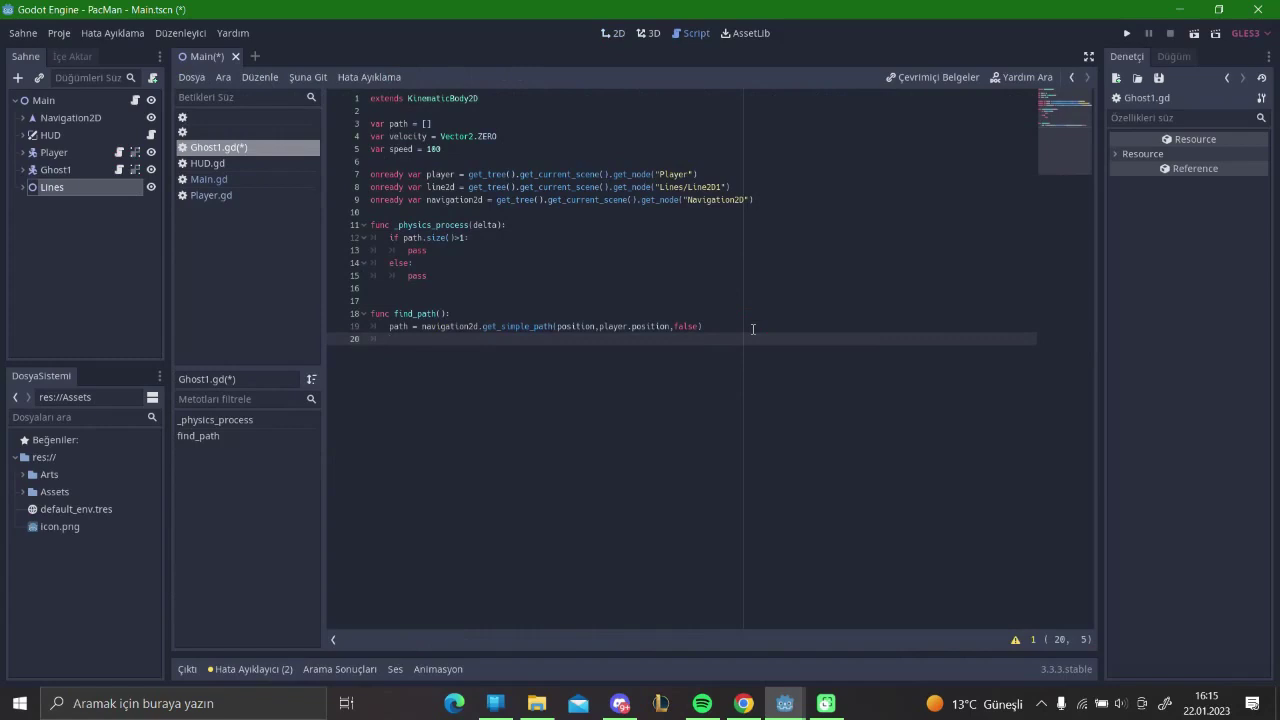
type("line")
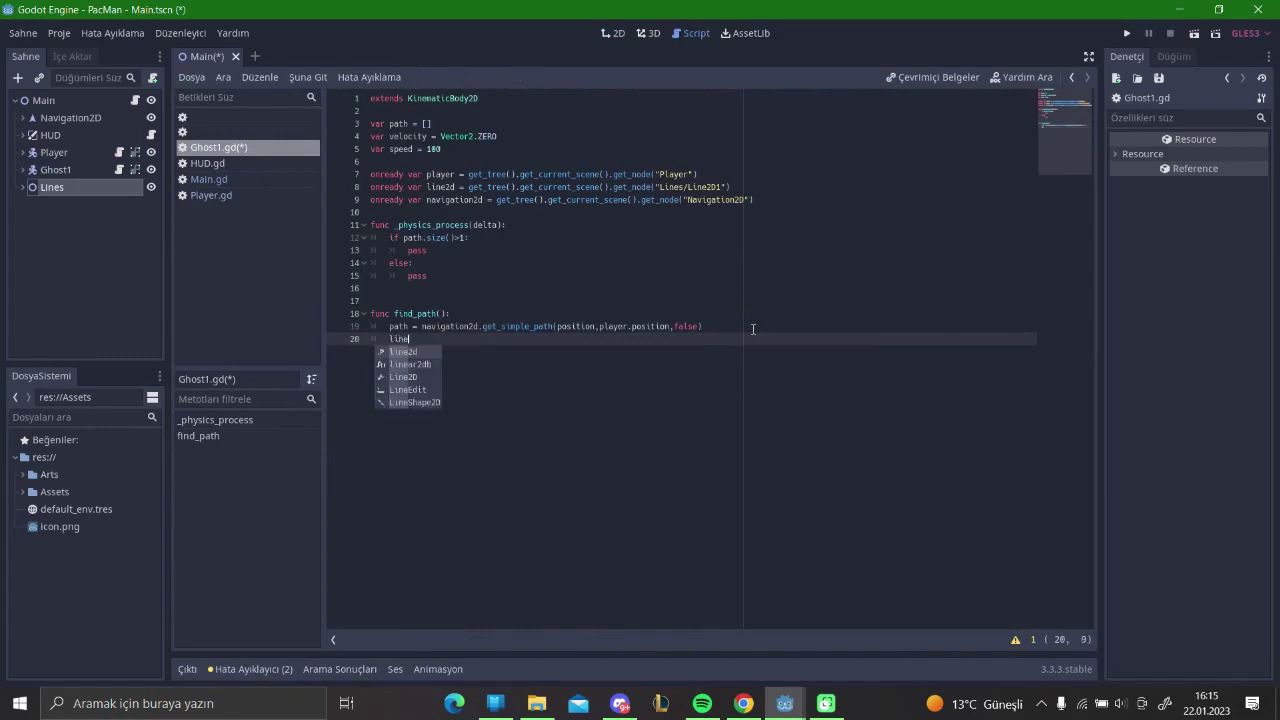
type("2d.point")
key("Return")
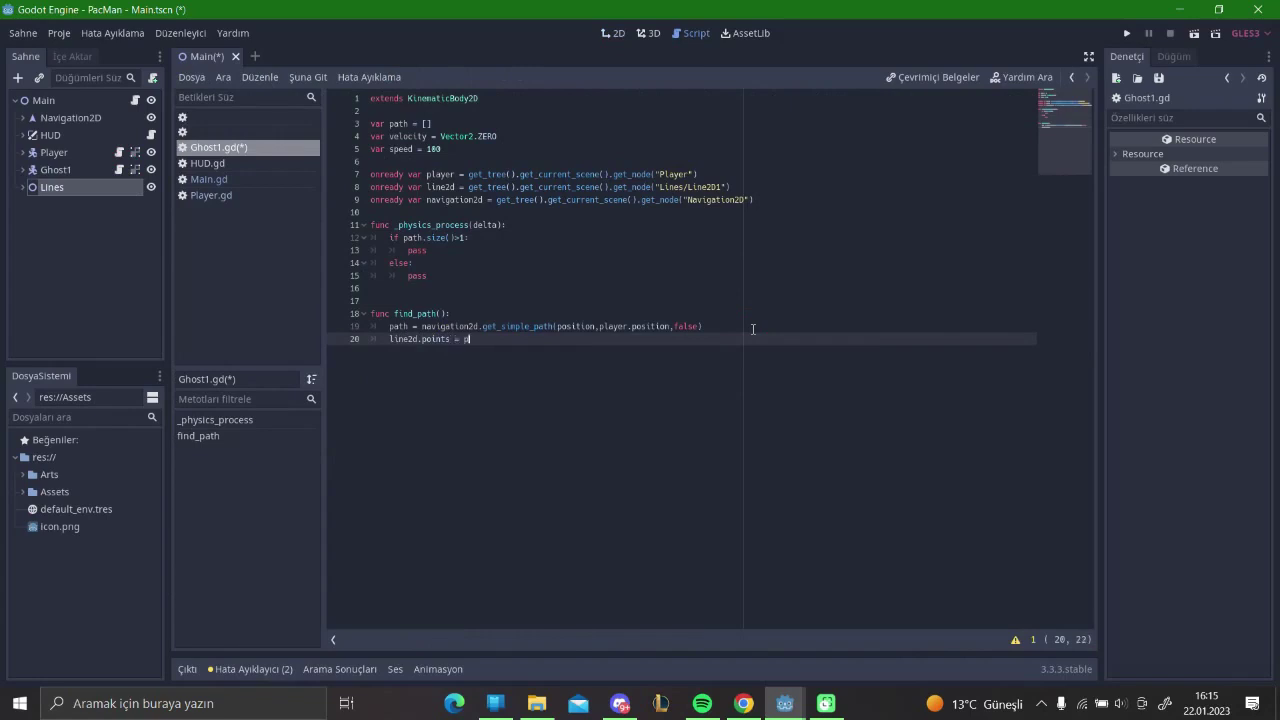
type("ath")
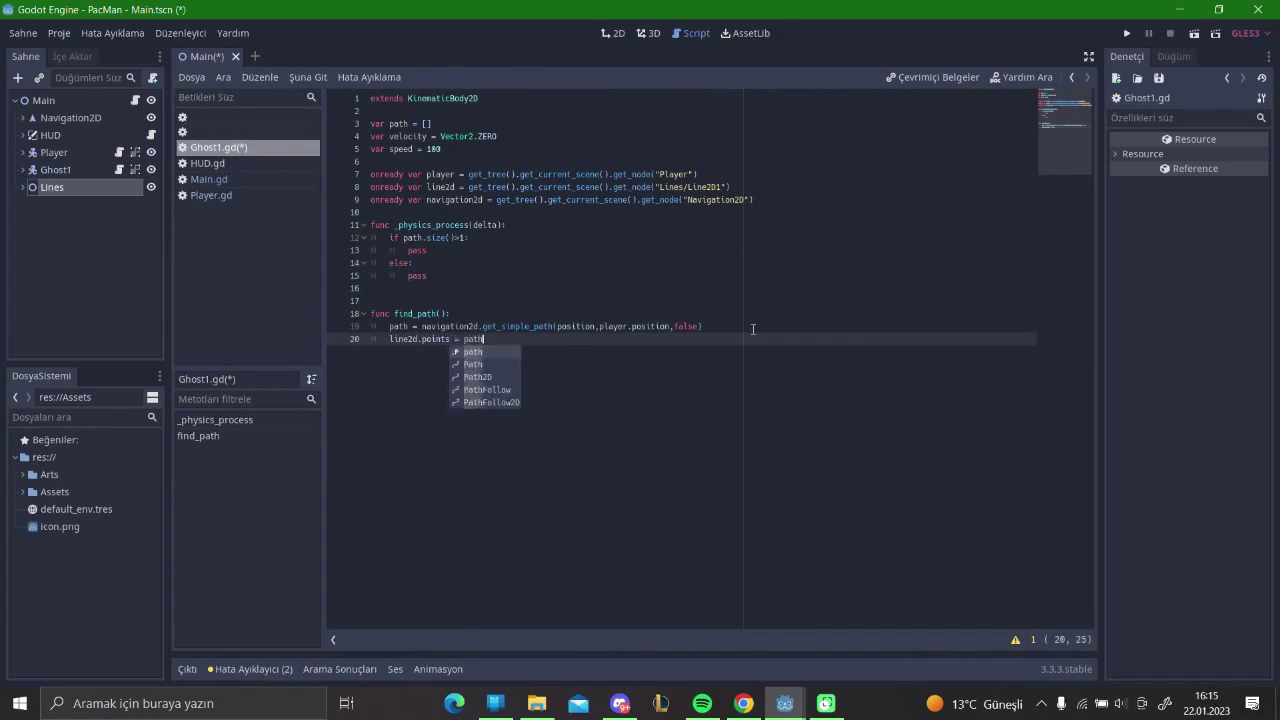
key("Return")
key("Return")
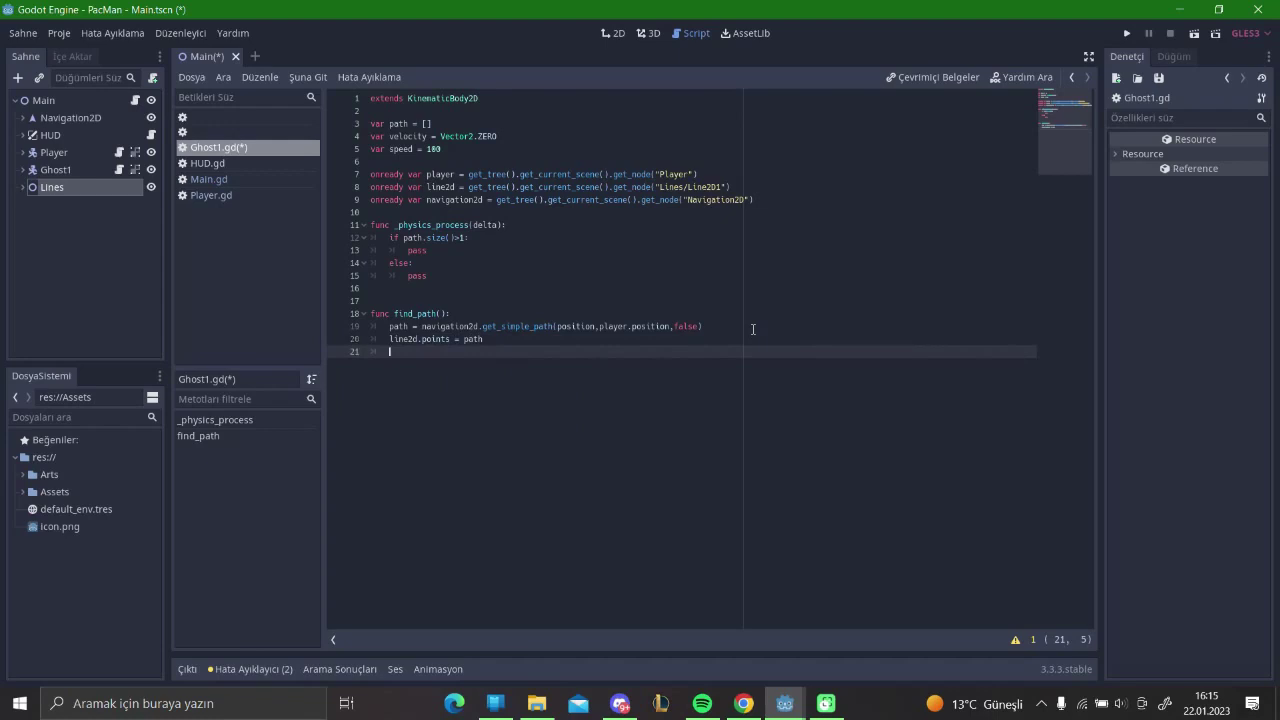
key("BackSpace")
key("BackSpace")
Step: Replace the else branch's pass with find_path(), save Ghost1.gd, and run the game
double_click(410, 276)
type("find")
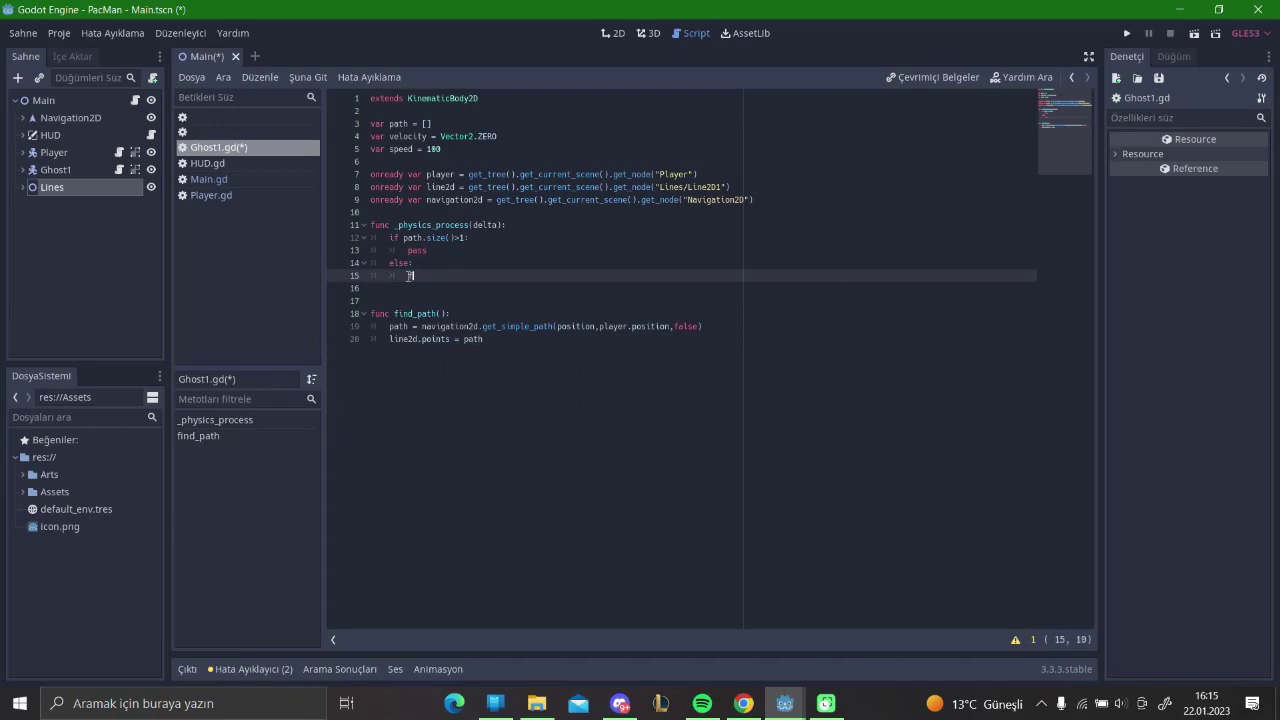
left_click(430, 314)
key("ctrl+s")
left_click(470, 359)
key("F5")
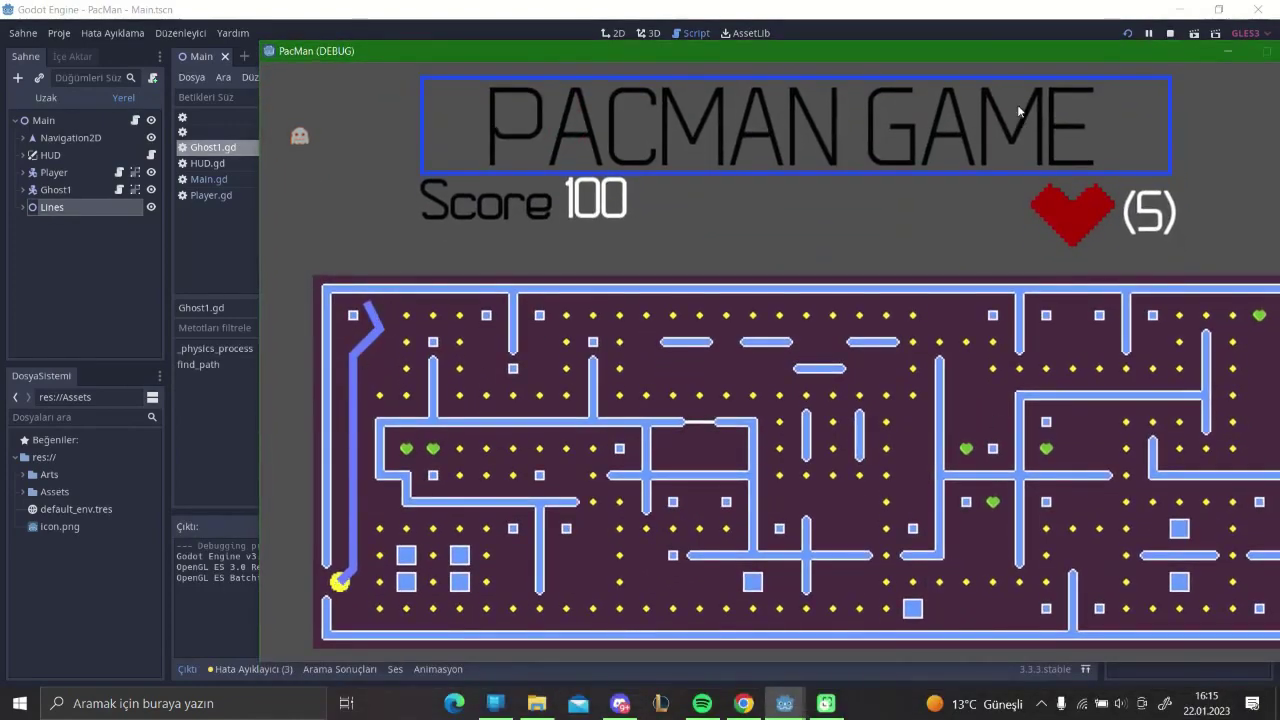
Step: Close the running game and drag the ghost into the maze in the 2D view
left_click_drag(981, 49, 746, 44)
left_click(1062, 45)
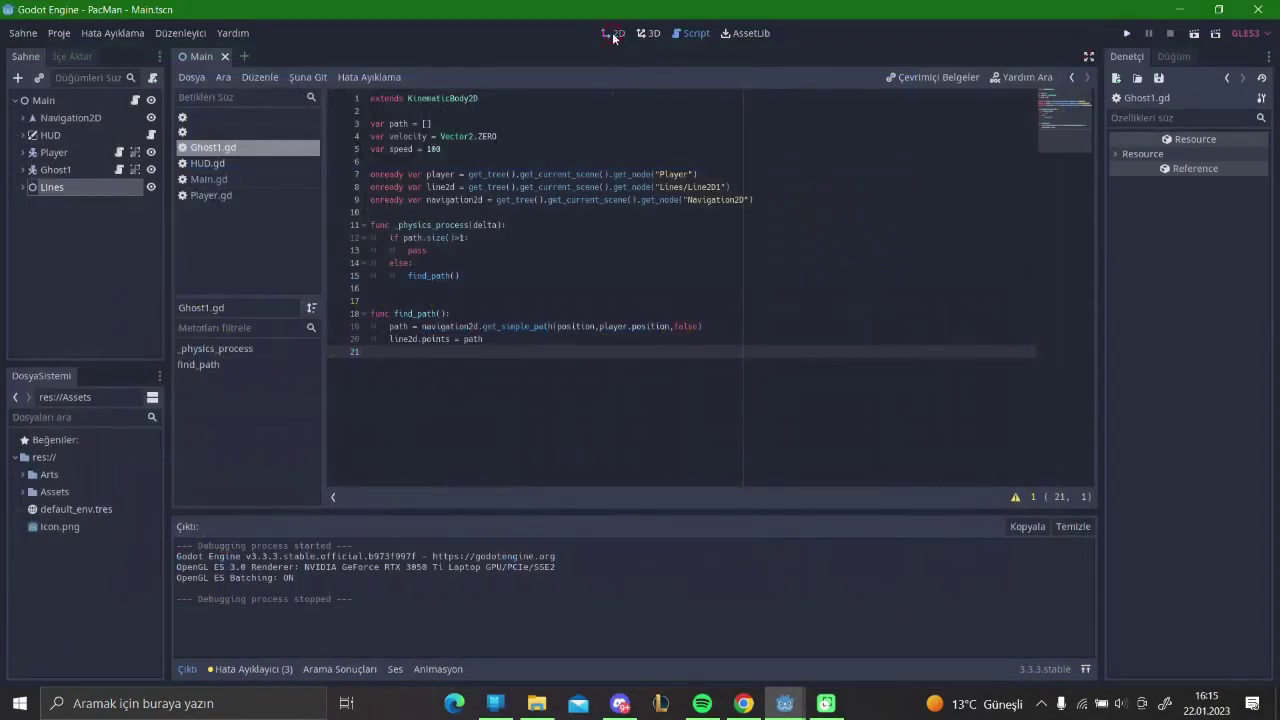
left_click(612, 33)
scroll(428, 200, "down", 3)
left_click_drag(427, 200, 707, 433)
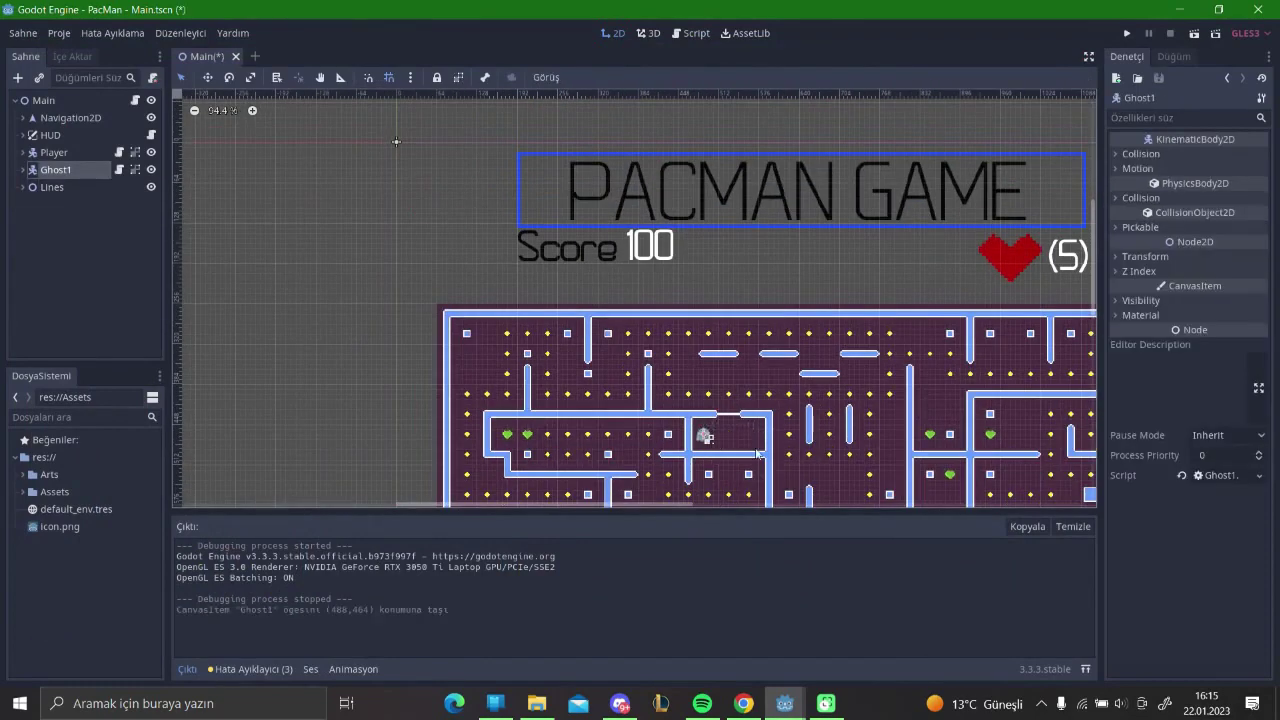
middle_click_drag(338, 350, 323, 289)
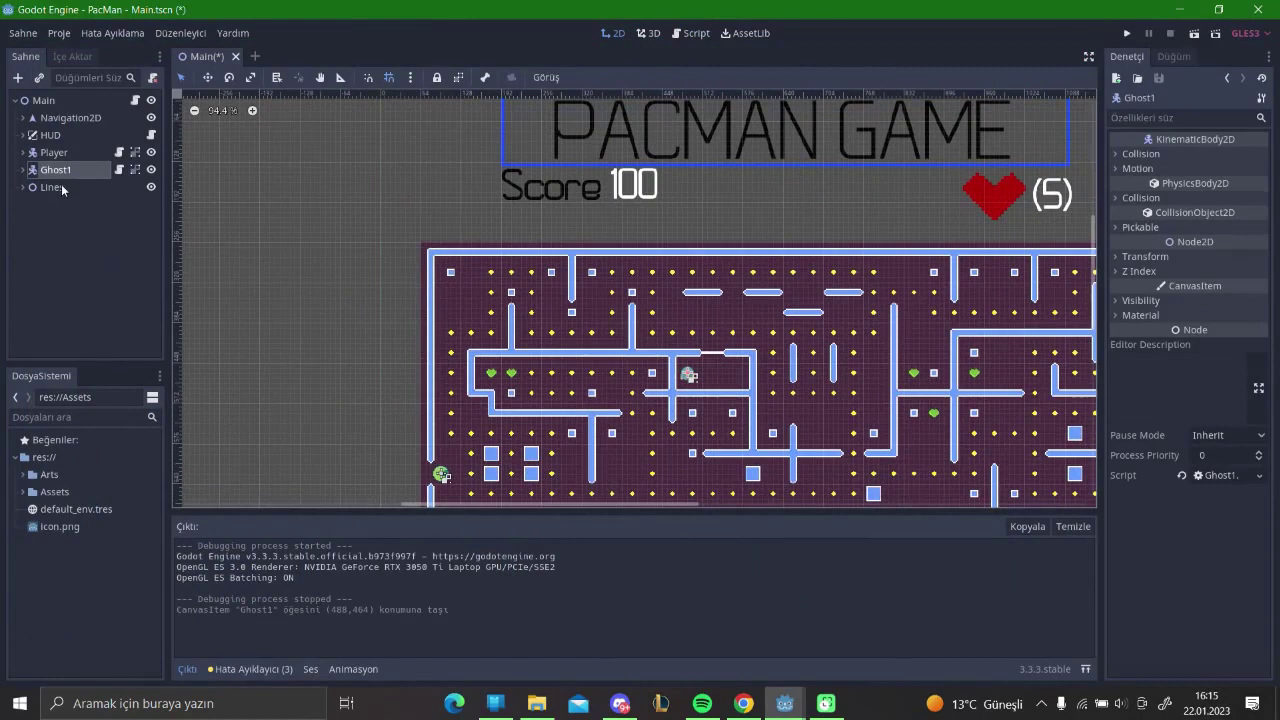
Step: Set Lines/Line2D1's width to 2 in the Inspector and relaunch the game
left_click(50, 187)
left_click(22, 187)
left_click(66, 204)
left_click(1225, 174)
type("3")
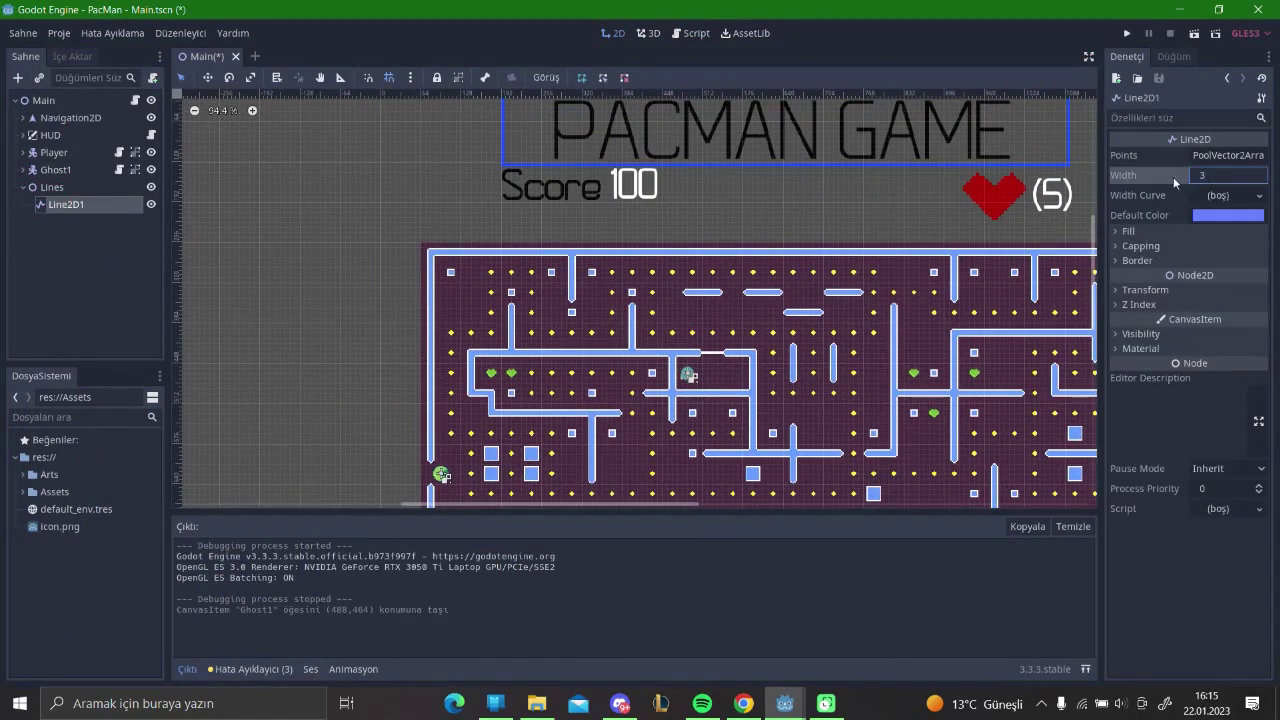
key("Return")
left_click(1221, 174)
type("2")
key("Return")
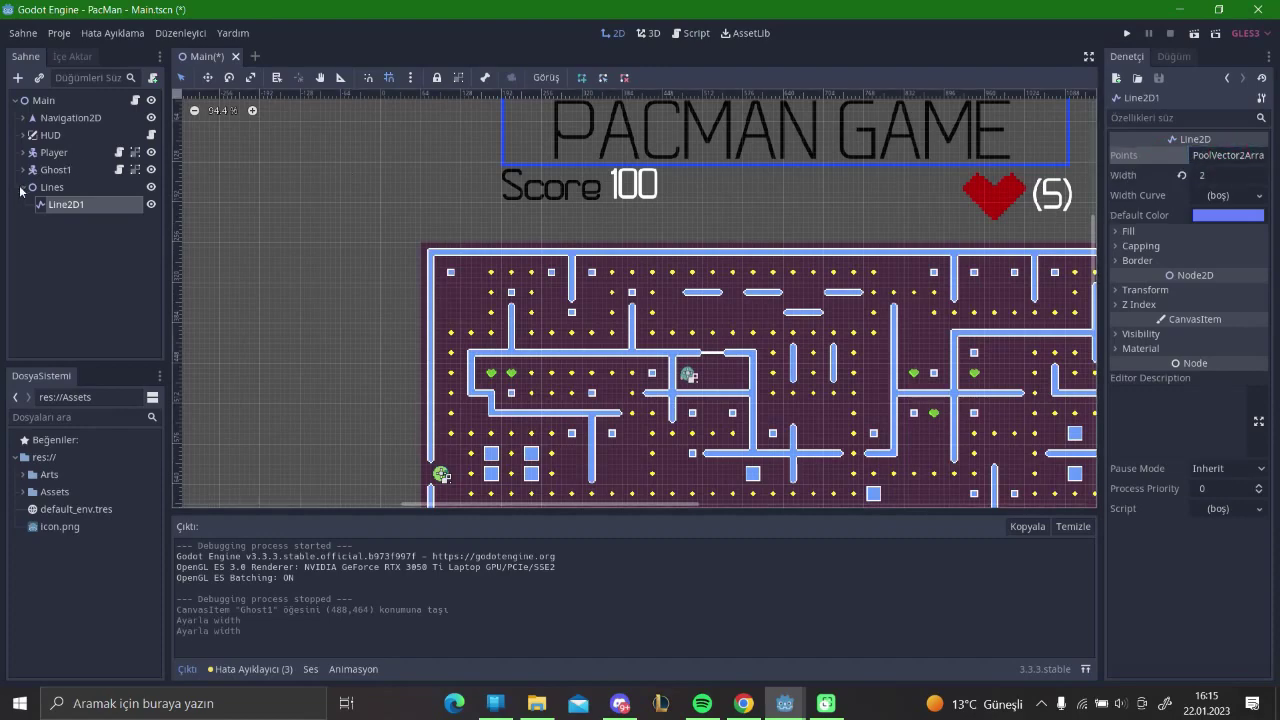
left_click(22, 187)
key("F5")
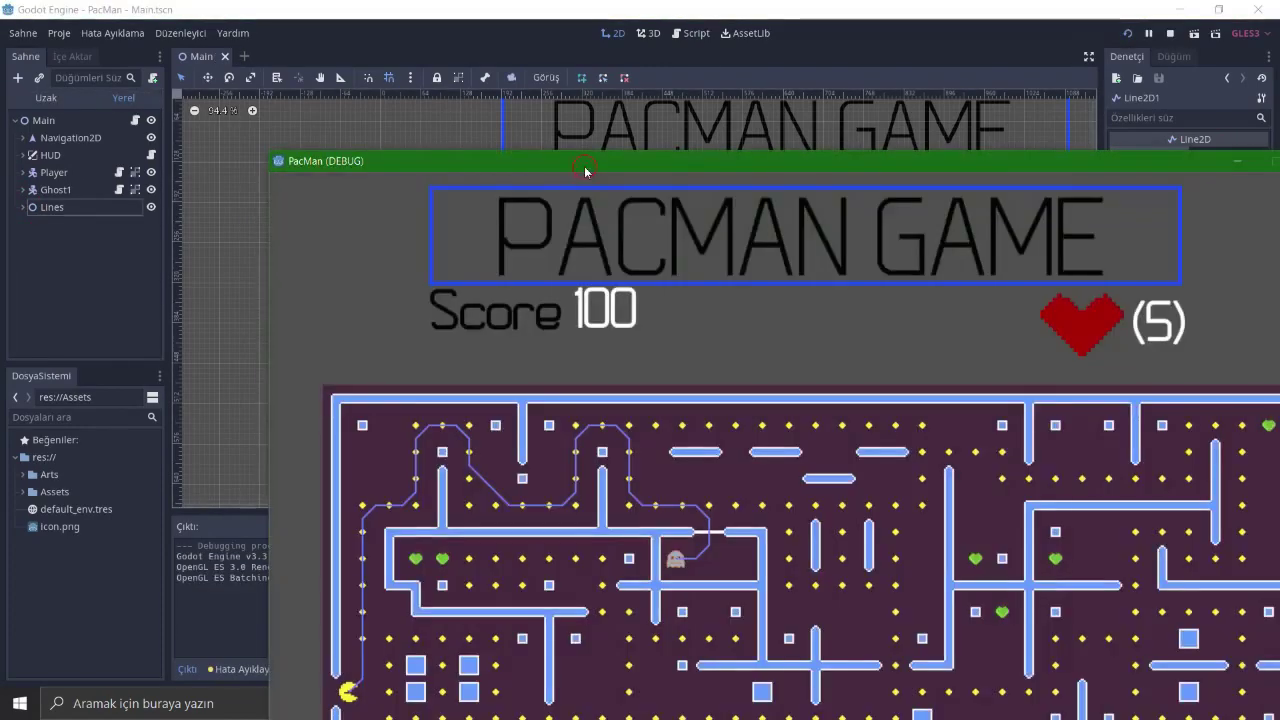
Step: Send Pac-Man up the left and along the top corridors, then close the game and reopen Ghost1.gd
left_click_drag(584, 166, 499, 95)
left_click(287, 472)
left_click(340, 434)
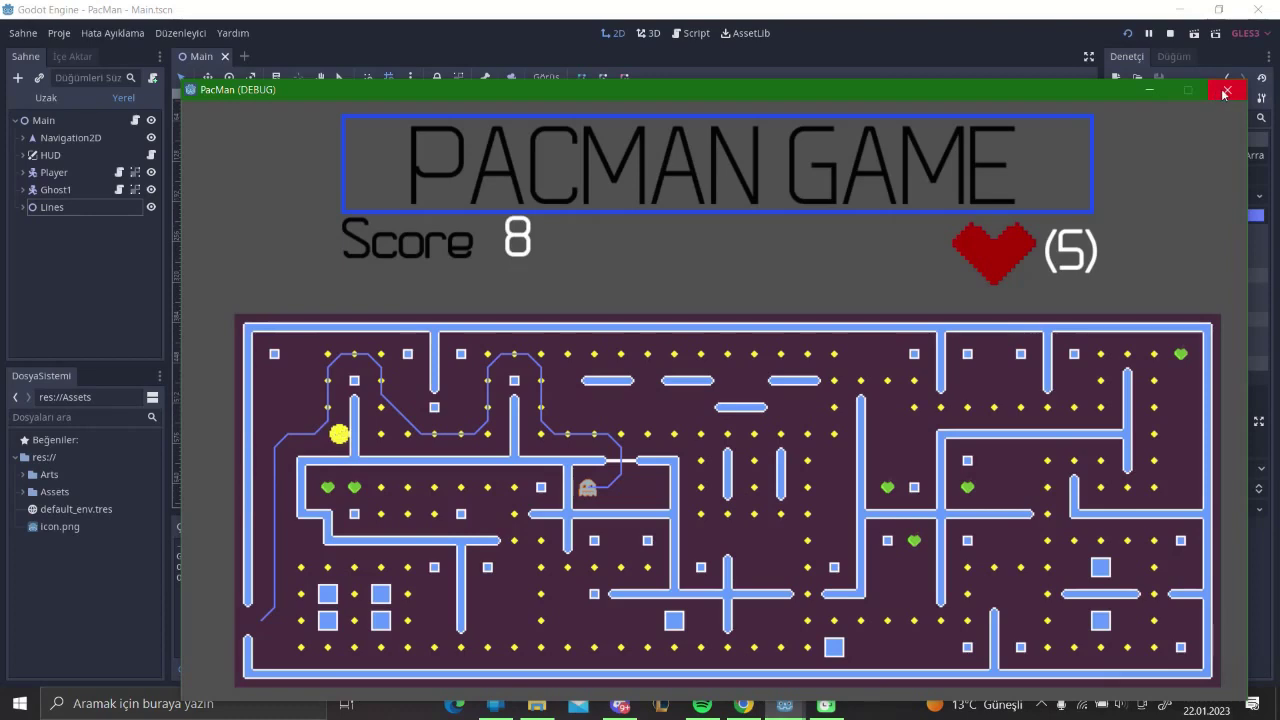
left_click(1225, 91)
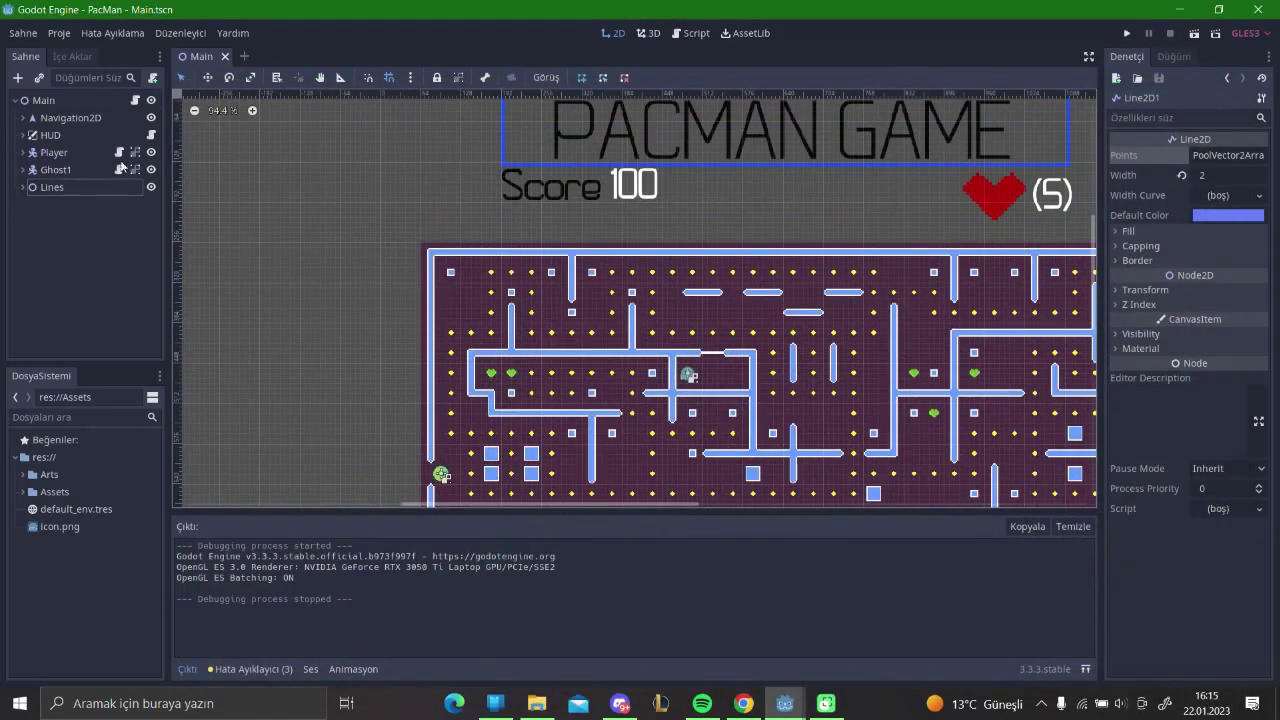
left_click(119, 169)
left_click(523, 342)
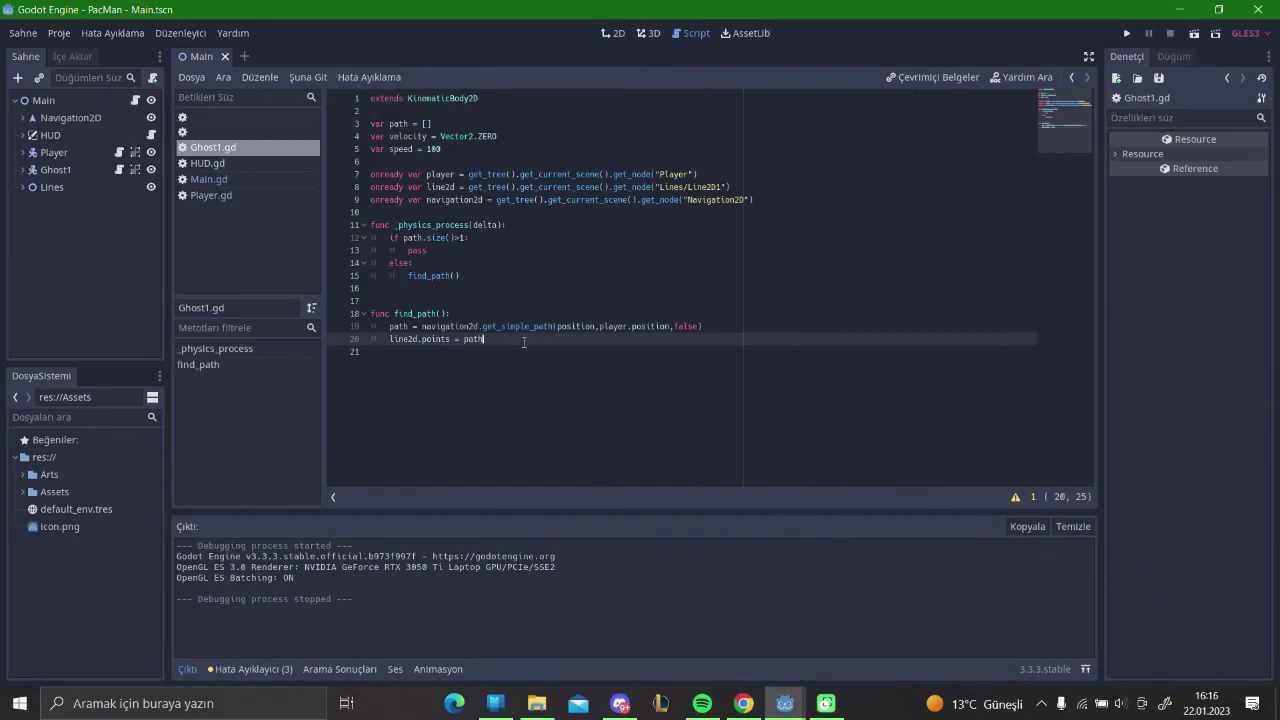
left_click(481, 253)
key("BackSpace")
key("BackSpace")
key("BackSpace")
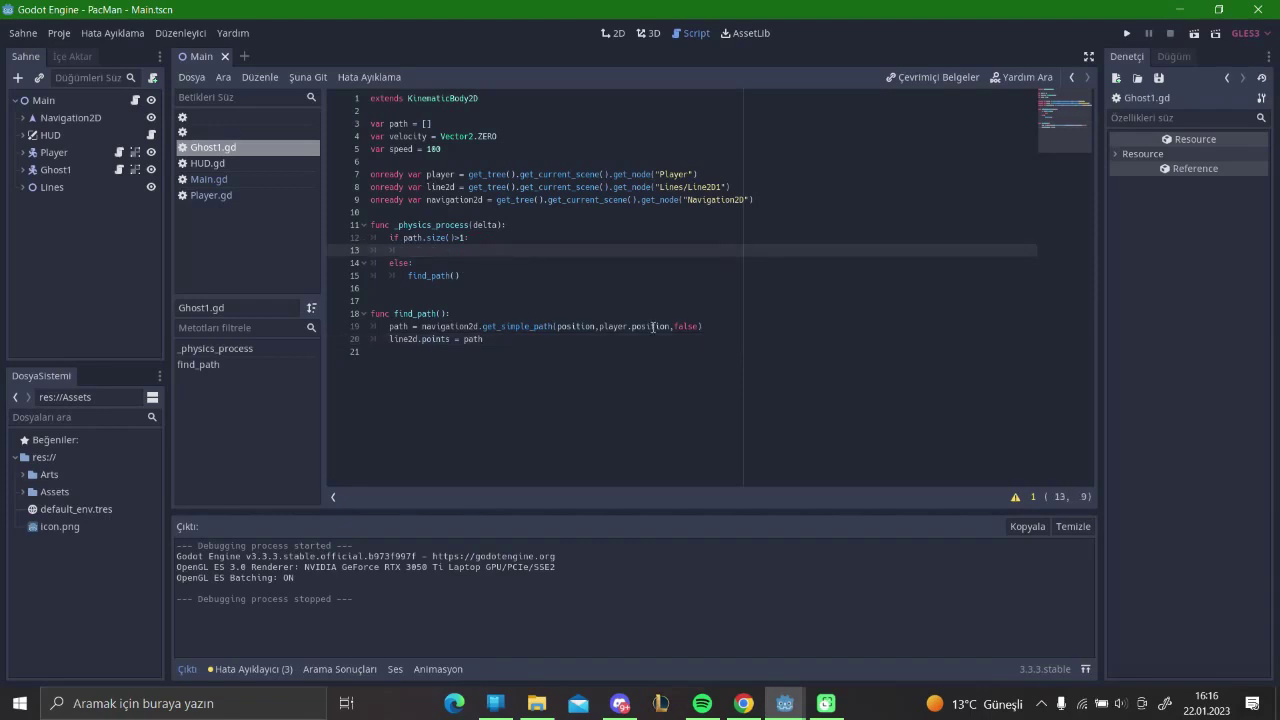
type("var")
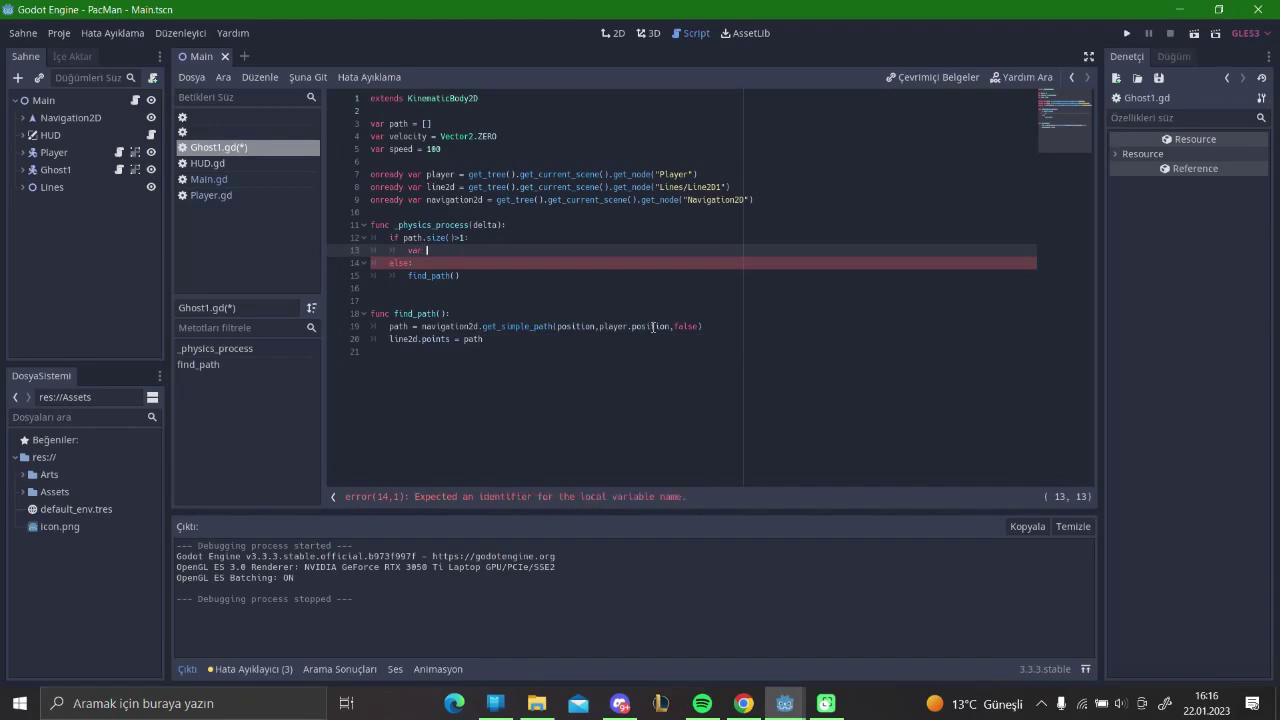
key("BackSpace")
key("BackSpace")
key("BackSpace")
type("path")
left_click(495, 340)
key("Return")
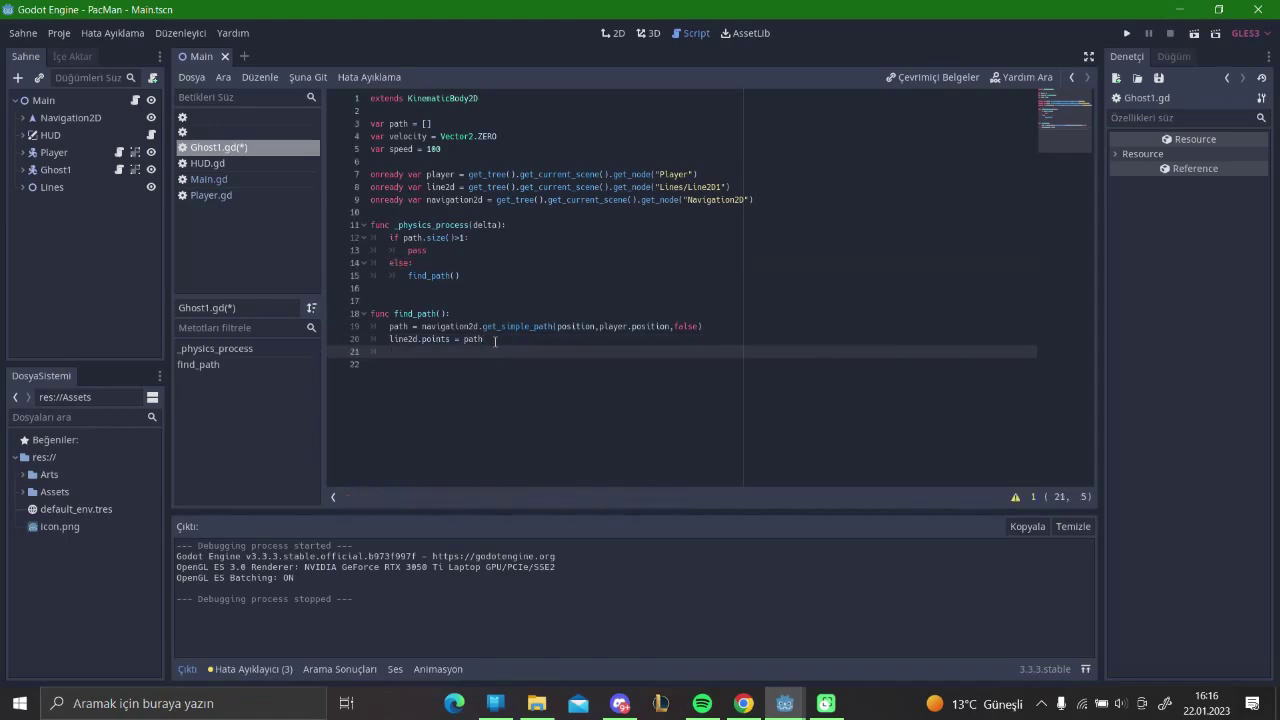
key("F5")
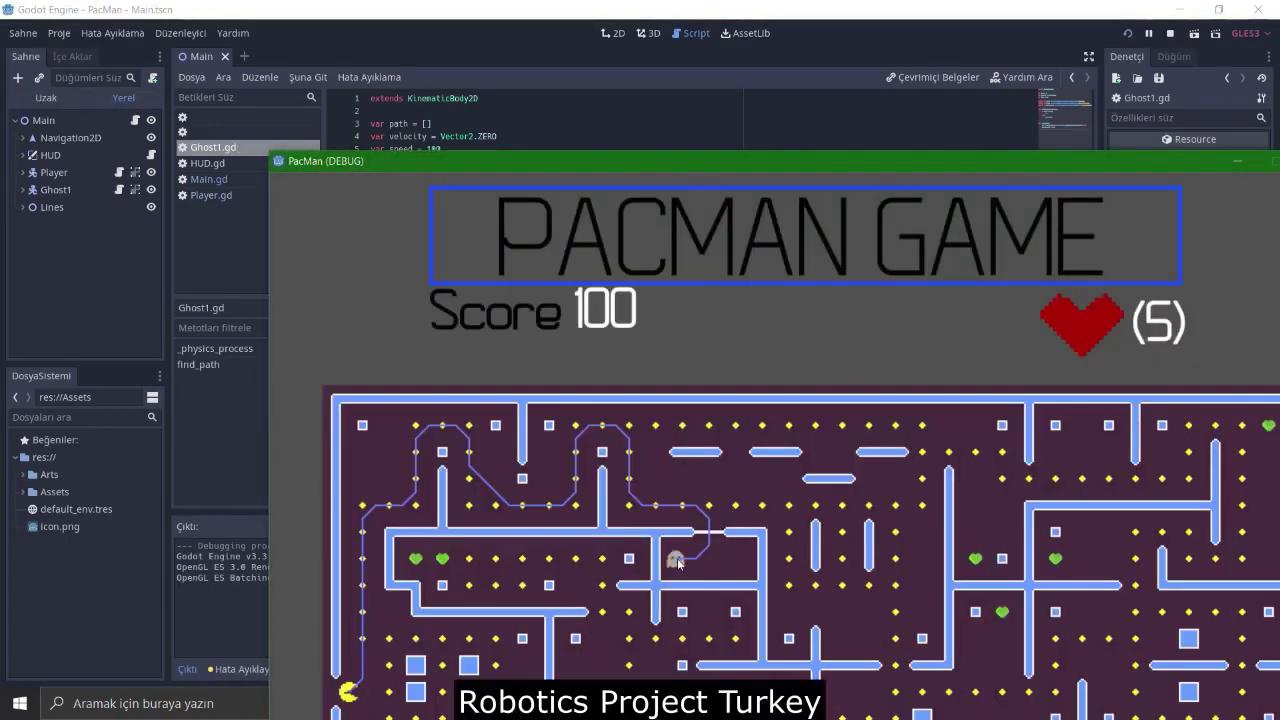
left_click_drag(1278, 168, 1105, 158)
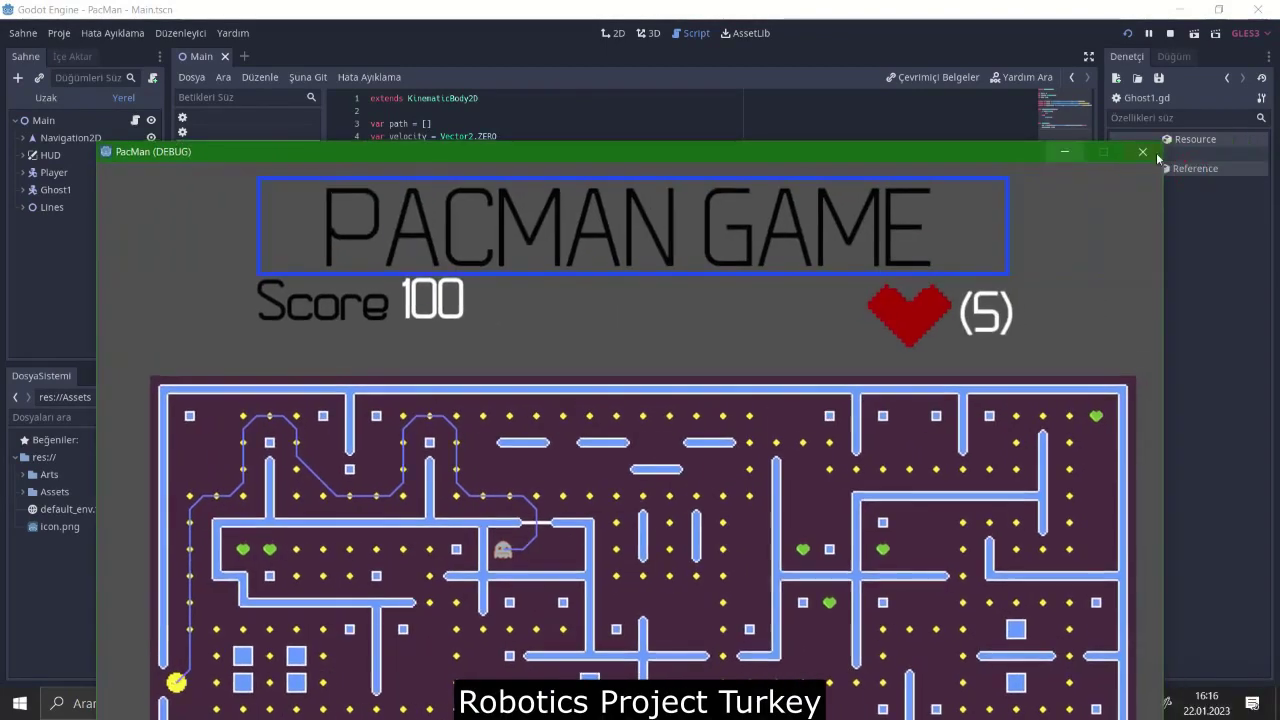
left_click(1142, 151)
left_click(466, 148)
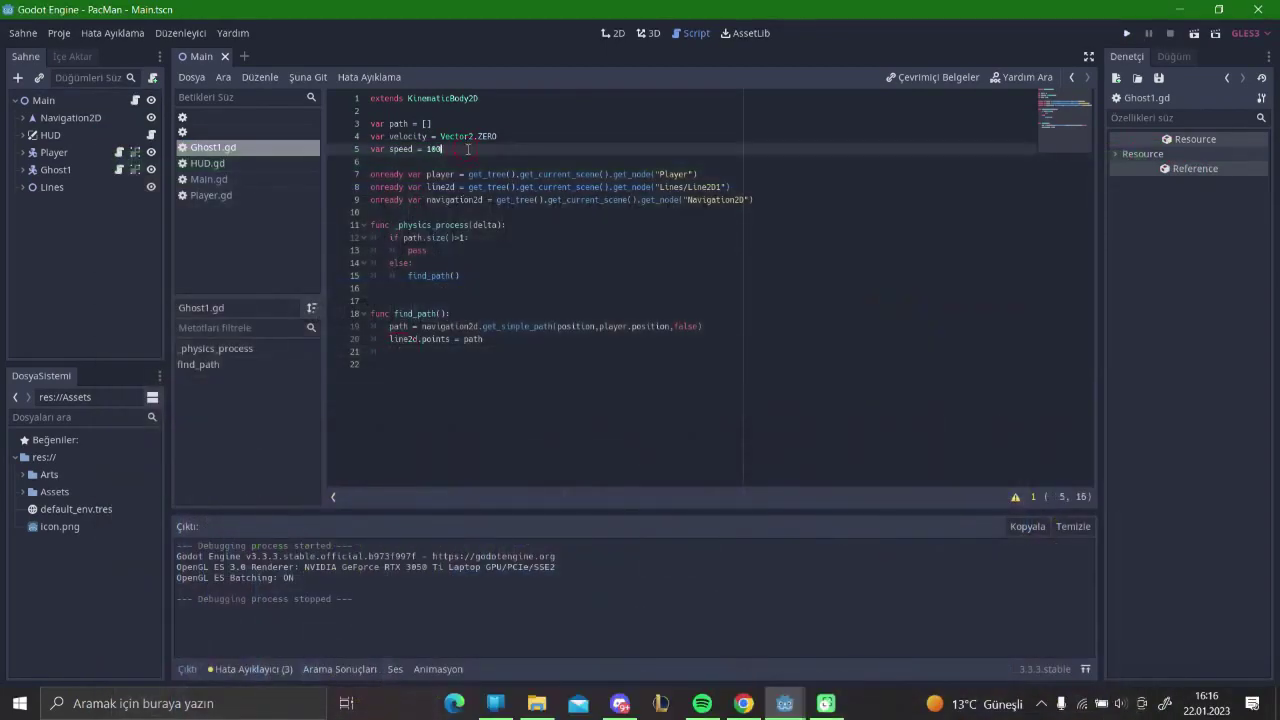
Step: Declare last_position, and in find_path set last_position = path[0] then call path.remove(0)
key("Return")
type("var las")
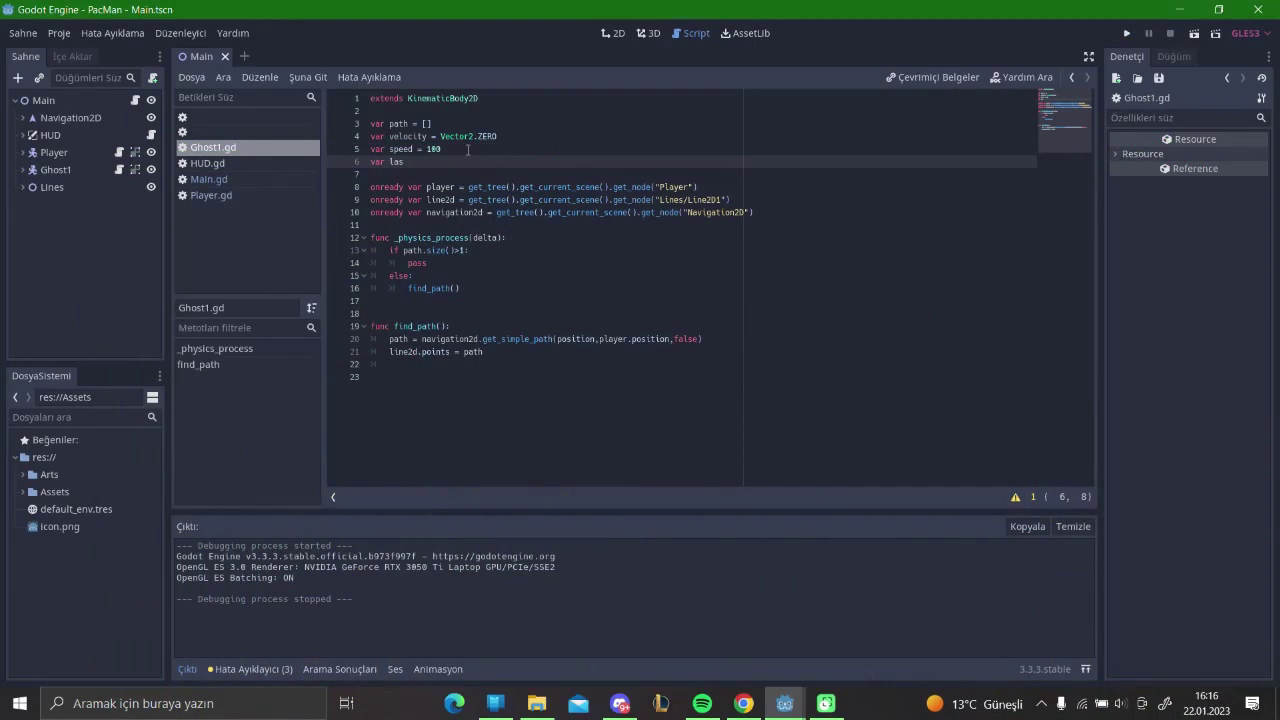
type("t_position ")
type("=")
left_click(433, 365)
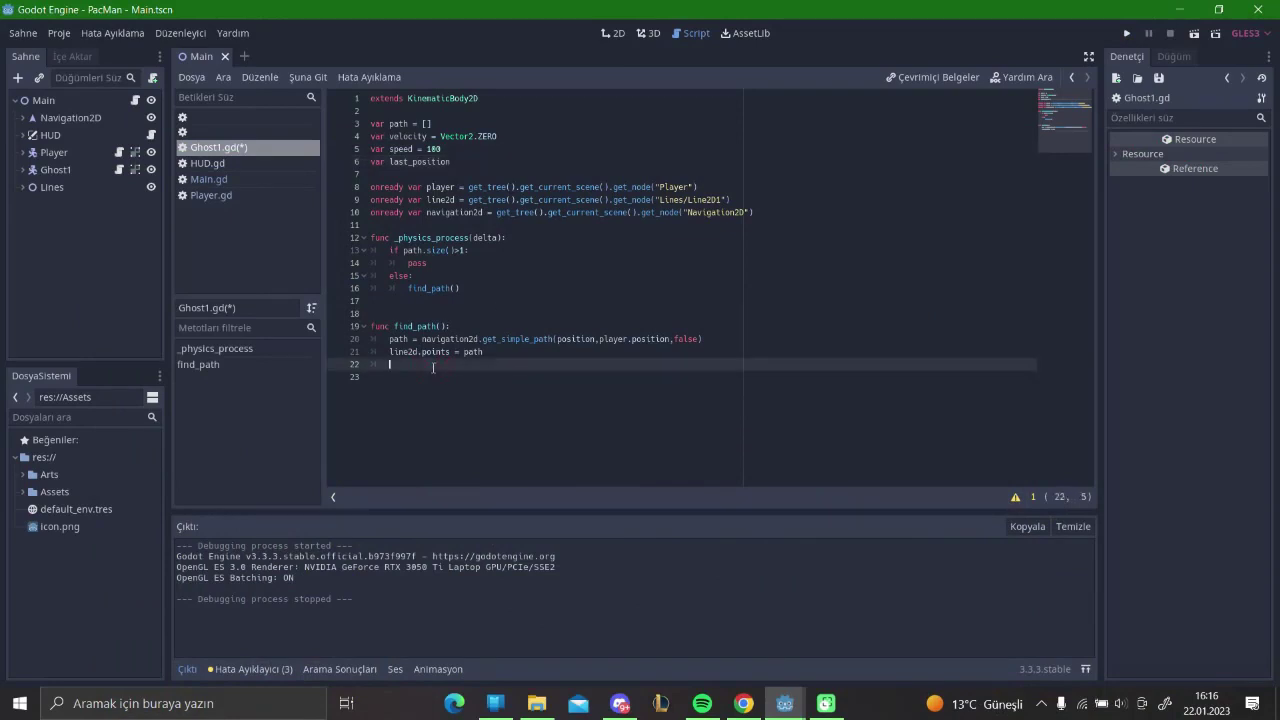
type("last")
key("Return")
type("p")
type("ath")
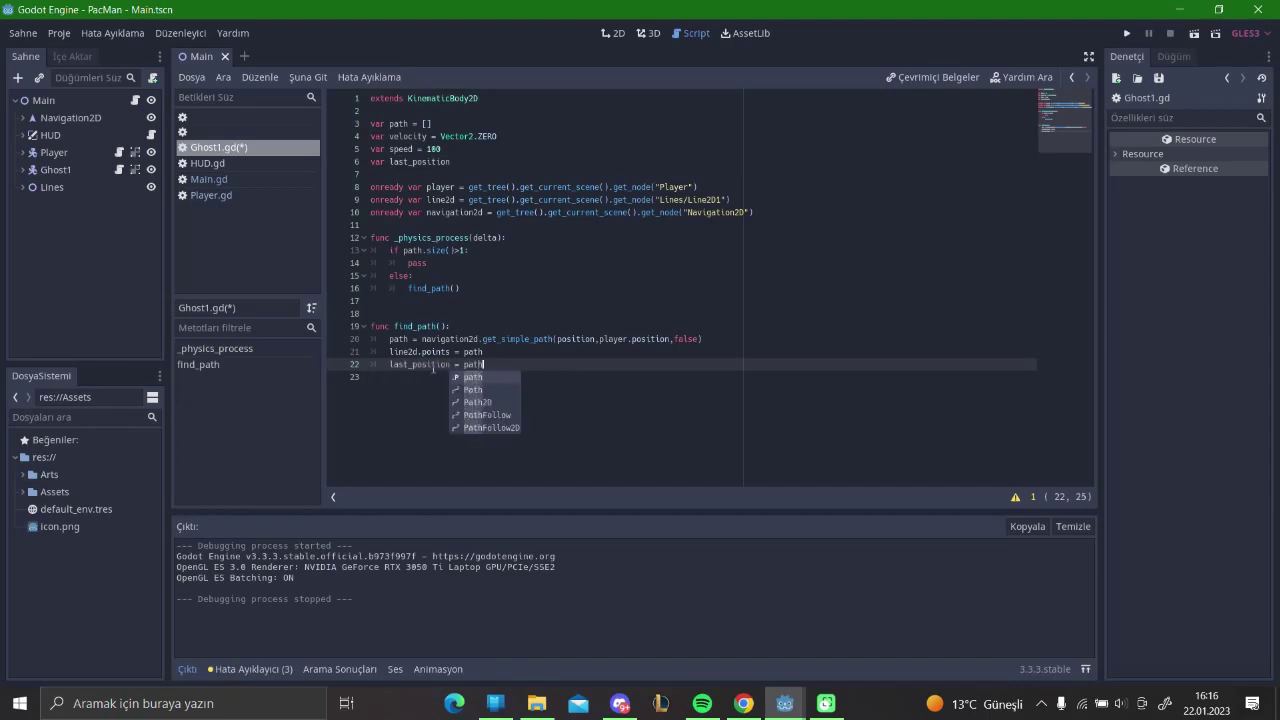
type("[")
key("Return")
type("path rem")
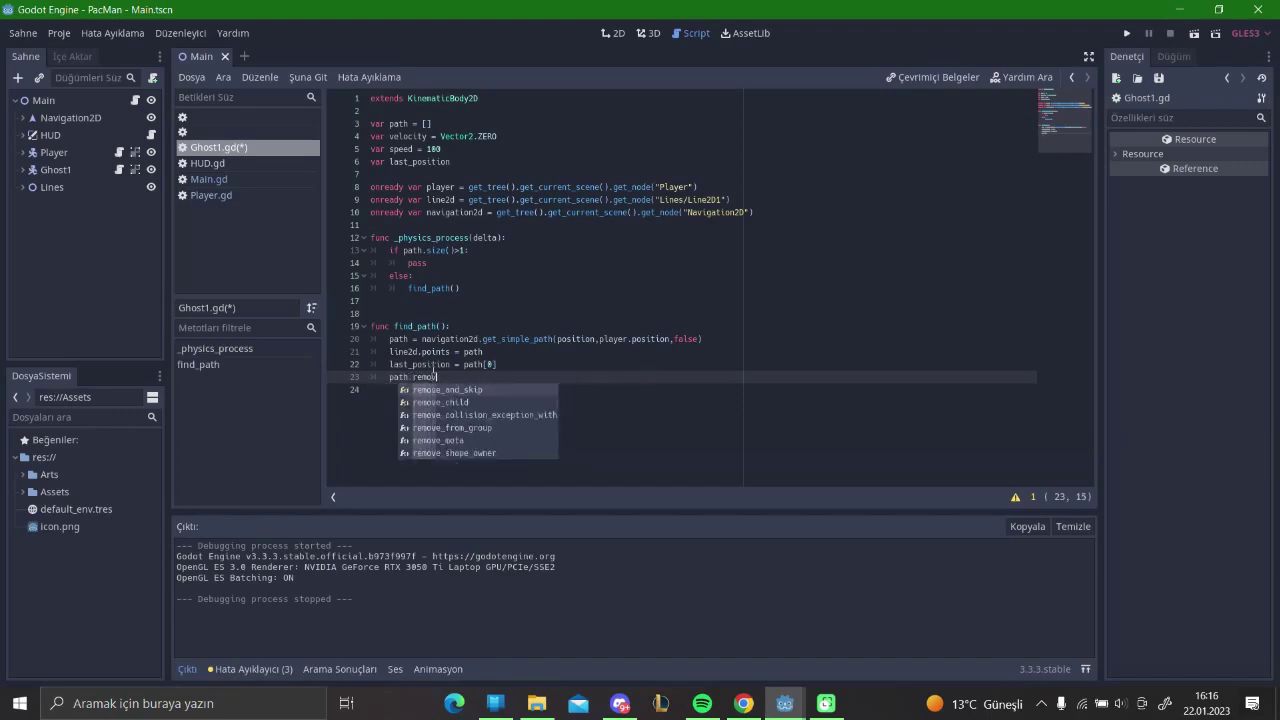
key("Return")
type("0")
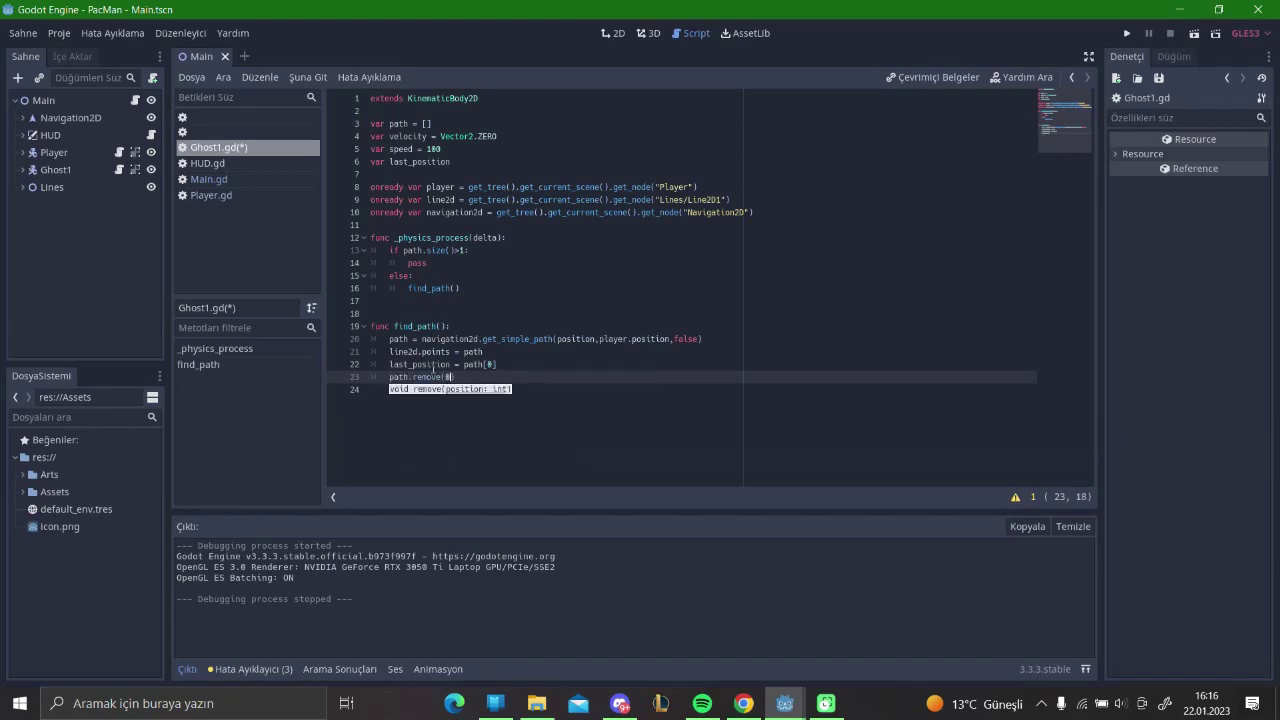
key("ctrl+s")
Step: Replace the if branch's pass with var pos_to_move = path[0], test-run, and begin a velocity line
left_click(407, 263)
key("Delete")
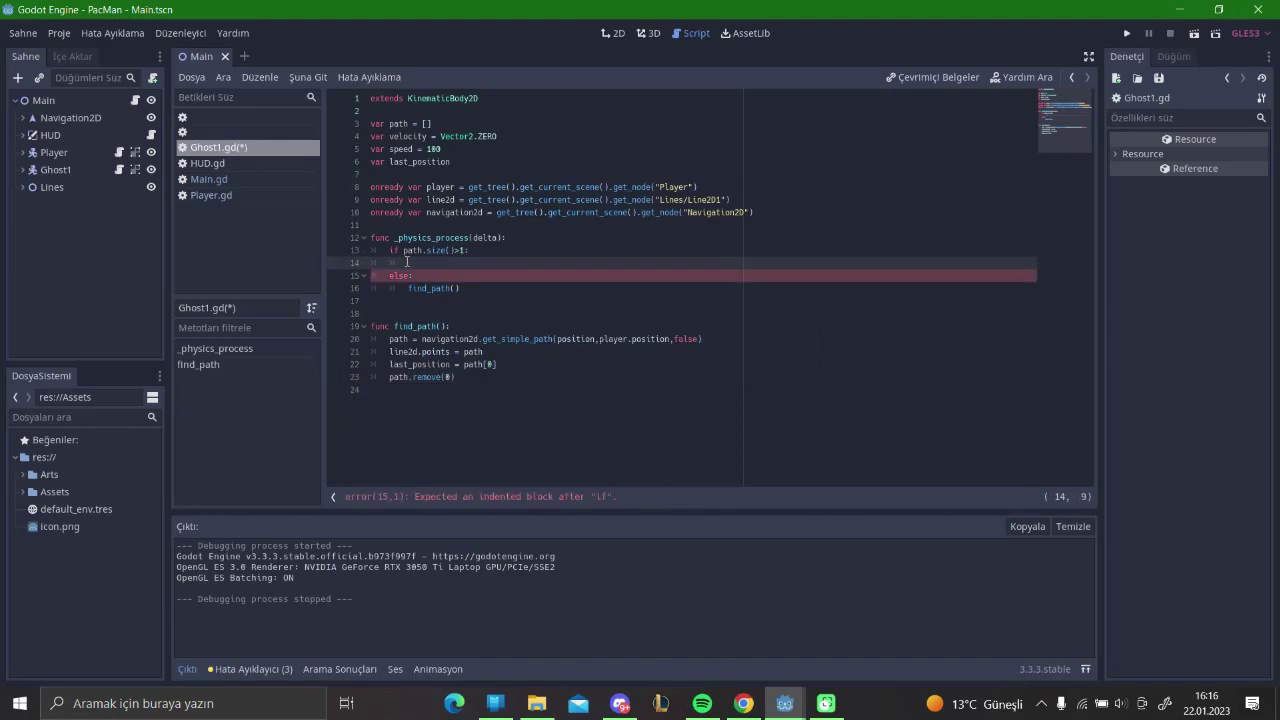
type("va")
type("r po")
type(" to_move")
key("BackSpace")
type("= ")
type("path[0]")
key("Return")
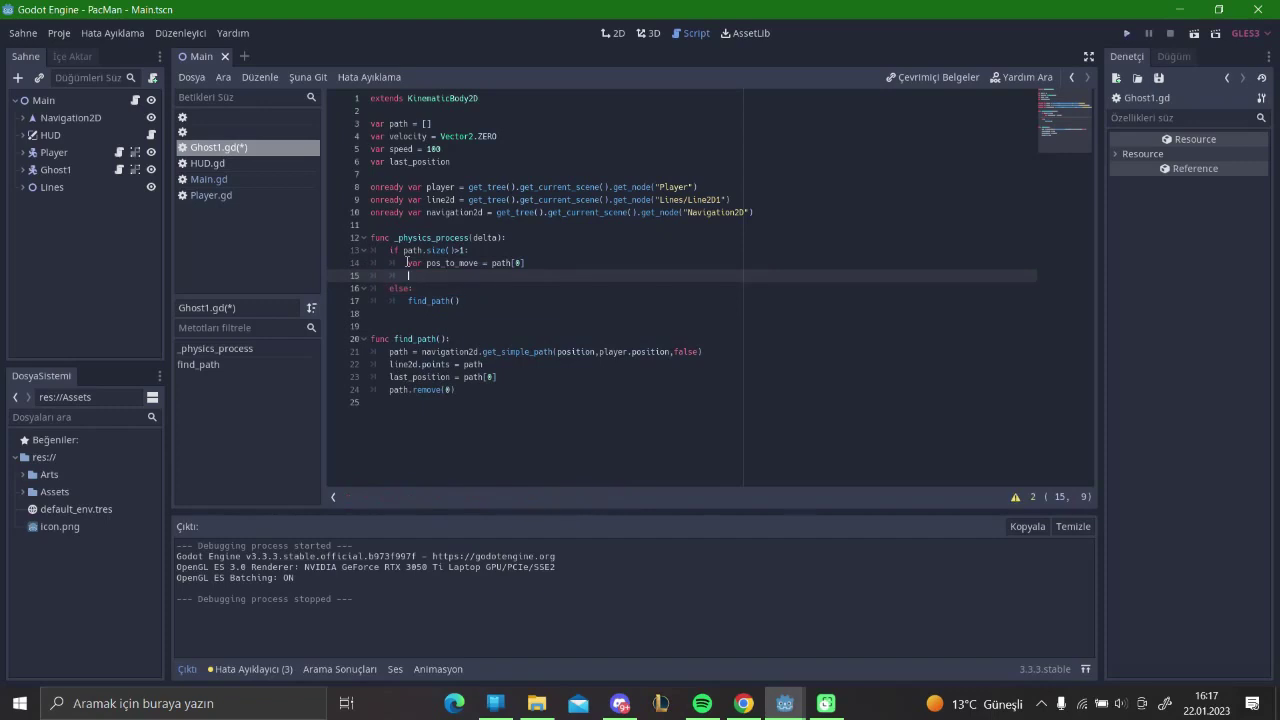
key("F5")
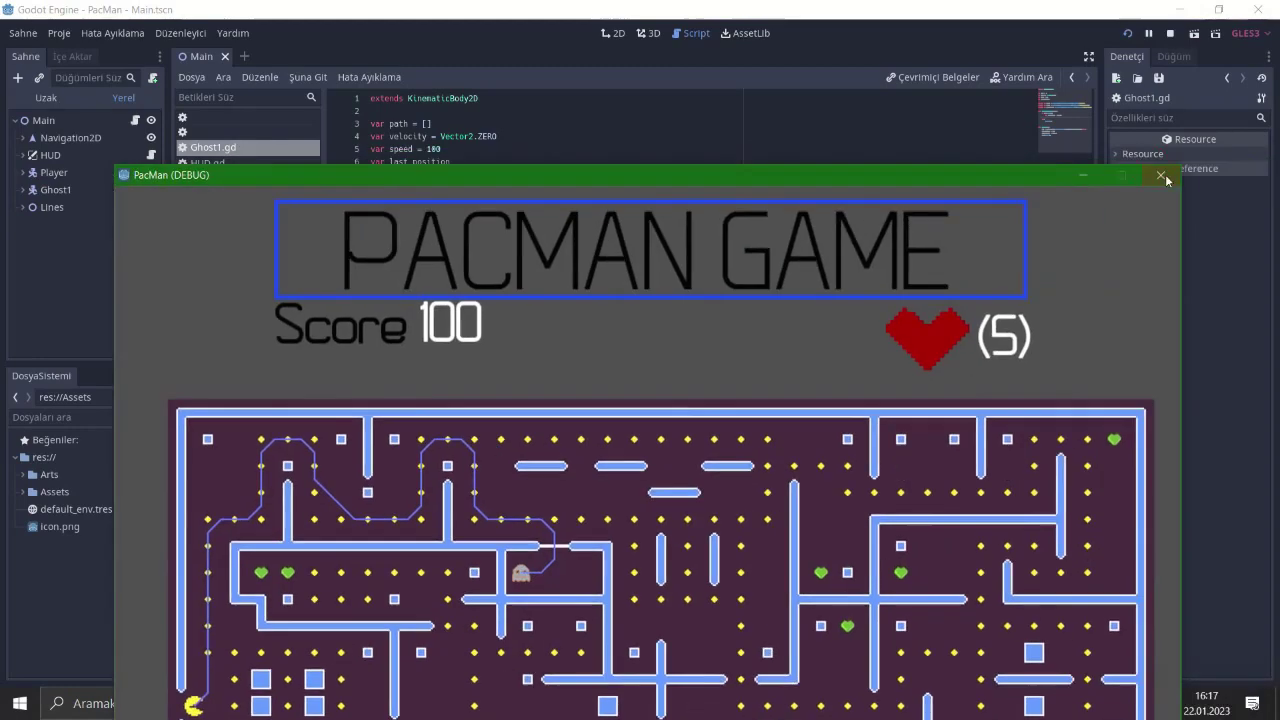
left_click(1157, 171)
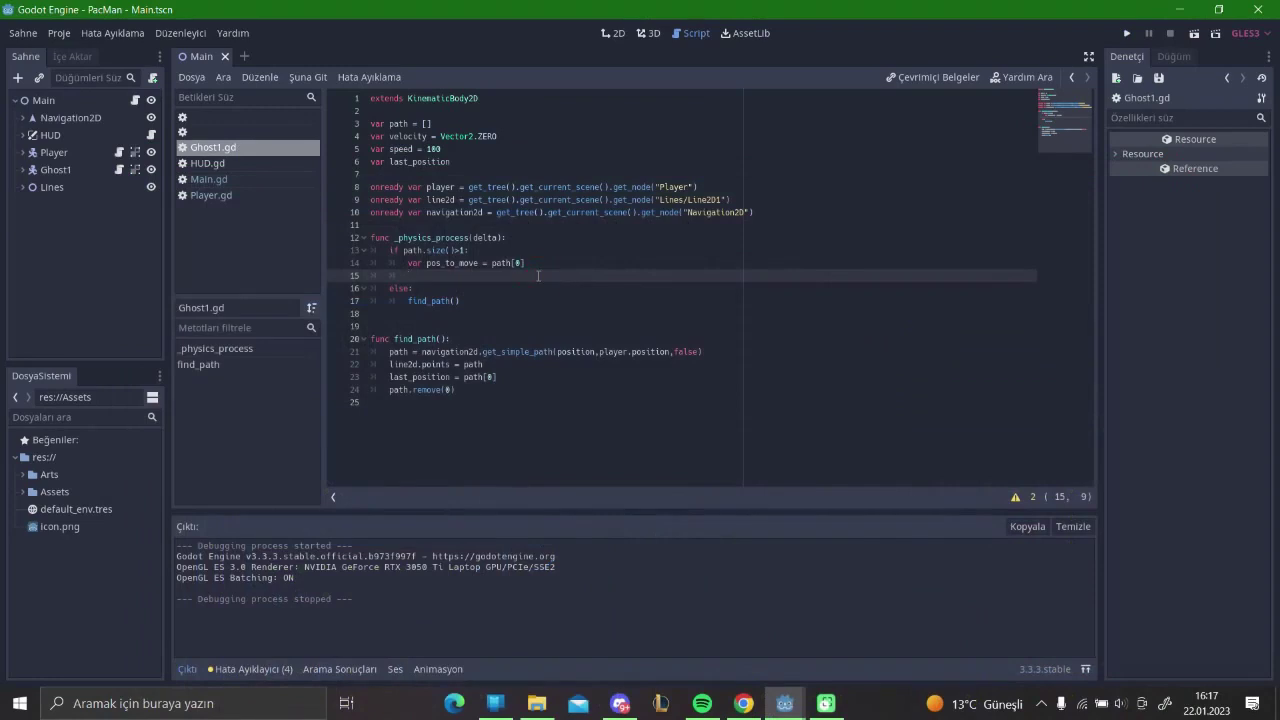
type("velocity = (")
type("pos")
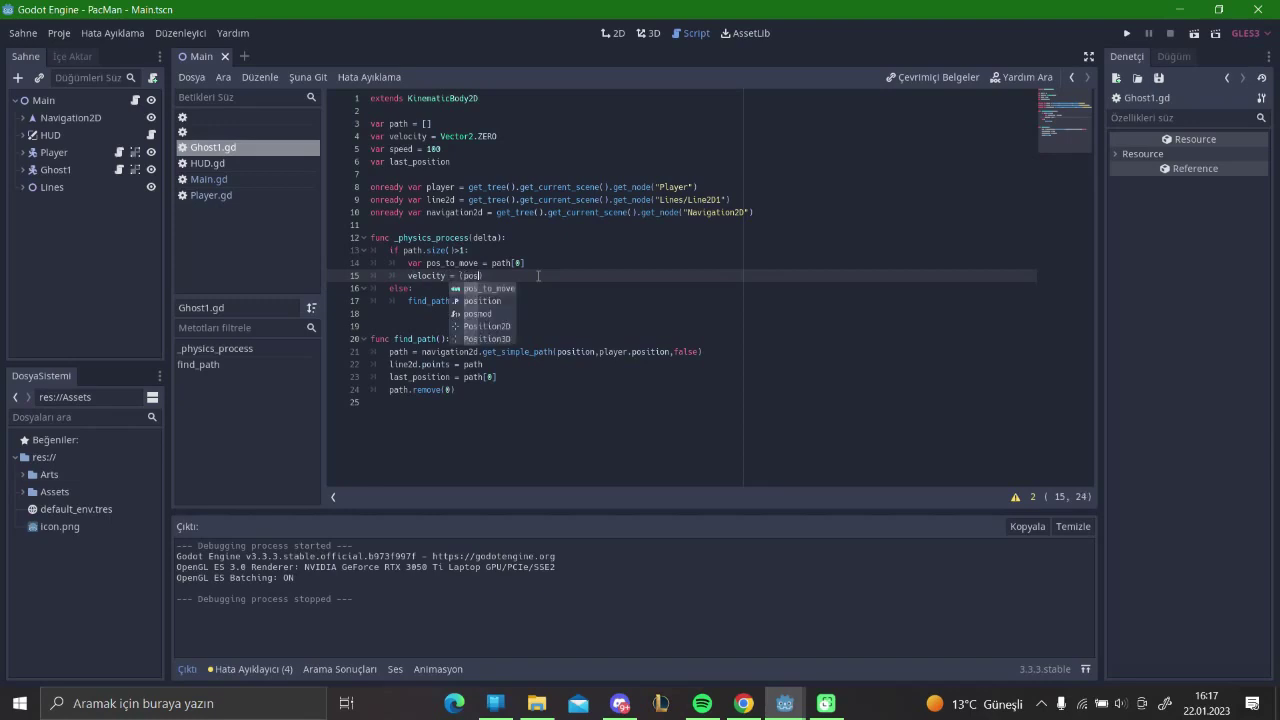
Step: Set velocity = (pos_to_move-position).normalized() in _physics_process
key("Return")
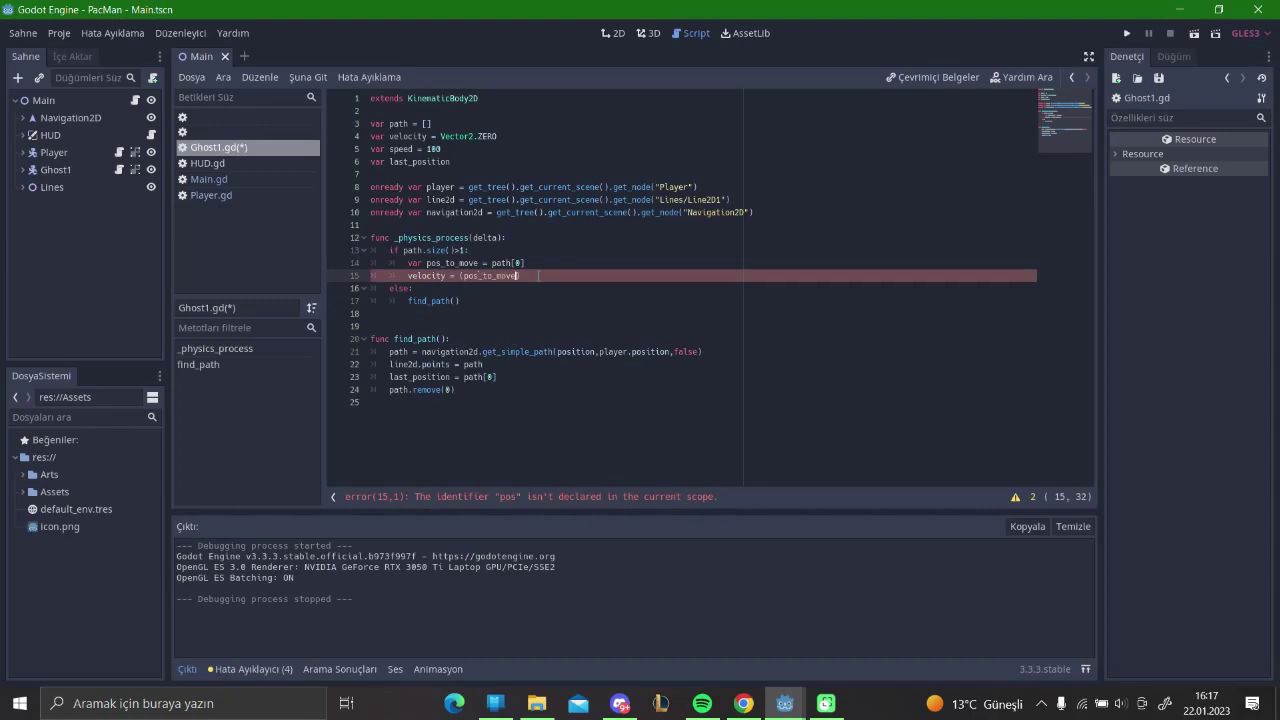
type("-posi")
key("Return")
type(").")
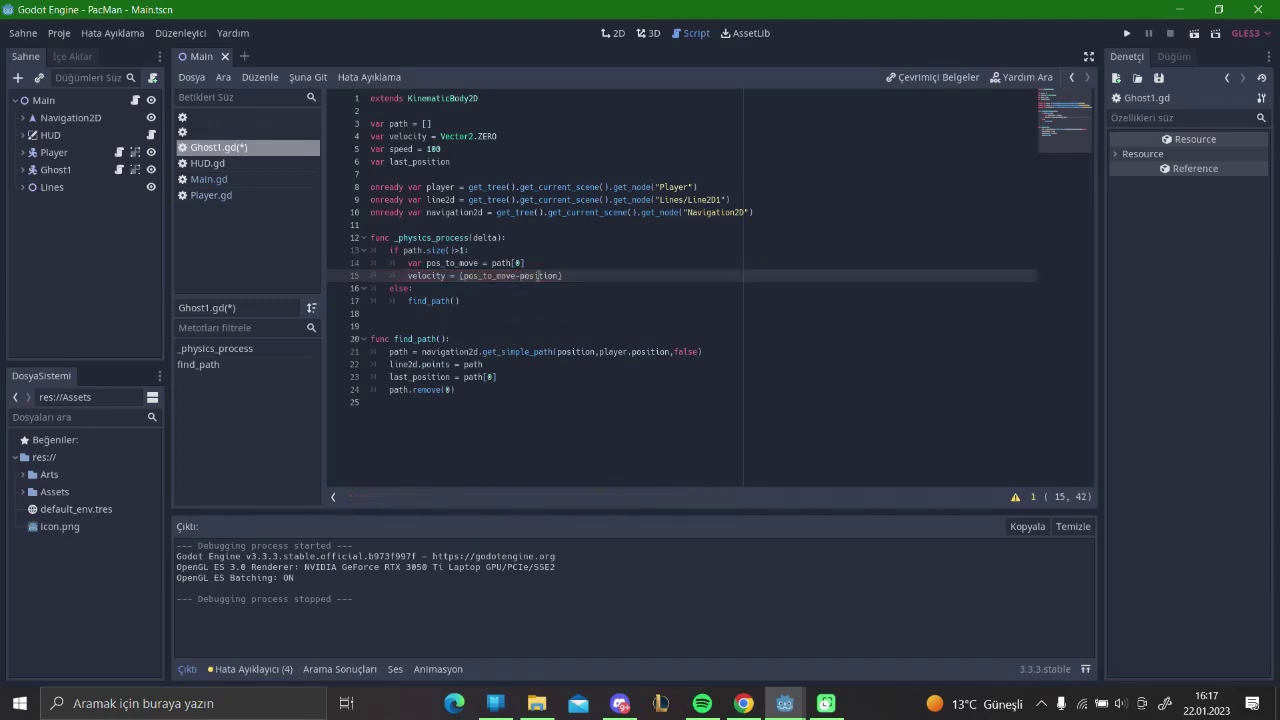
type("normalized()")
Step: Add var distance = position.distance_to(path[0]) and begin the if(distance>1) check below it
key("Return")
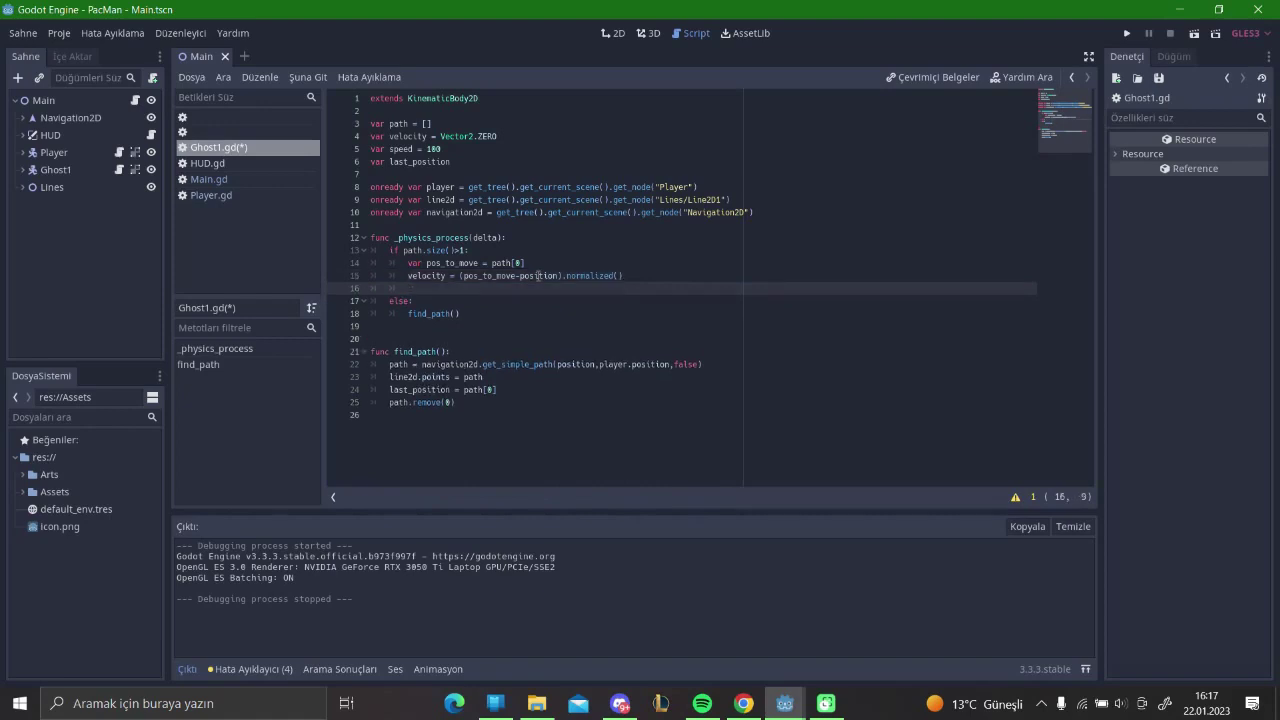
type("var distan")
type("ce ")
type("= position.dis")
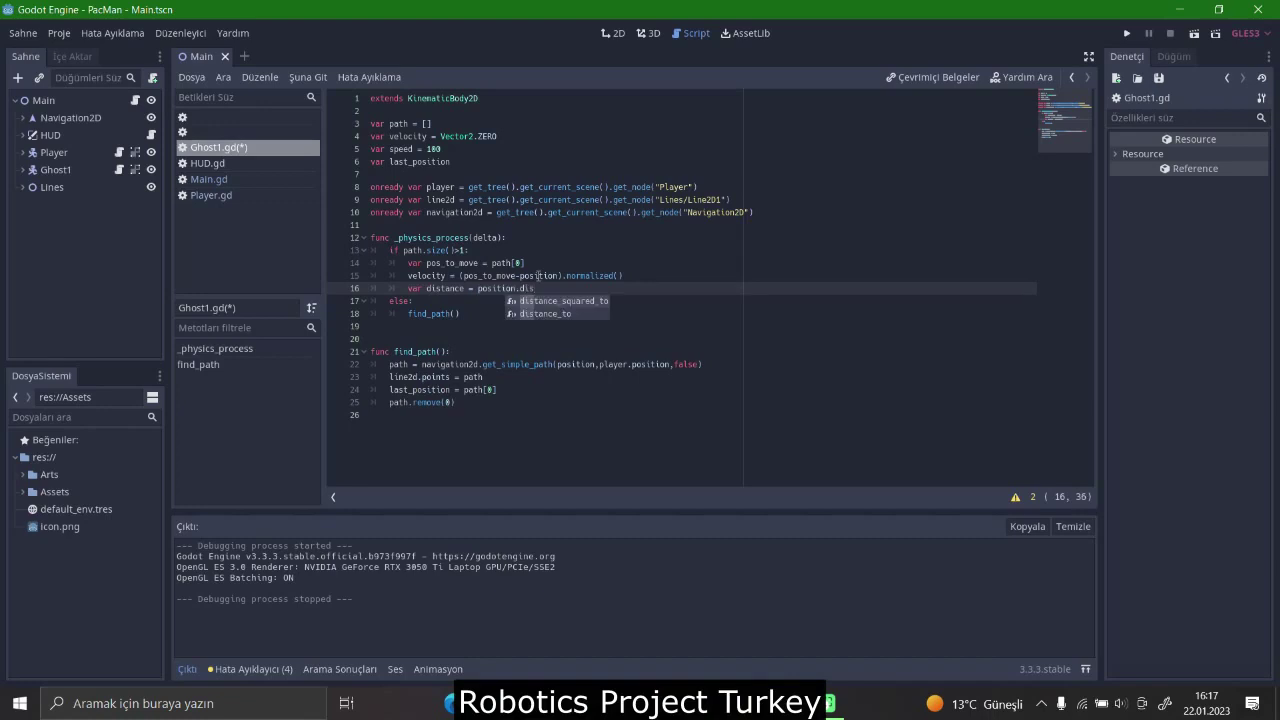
key("Down")
key("Return")
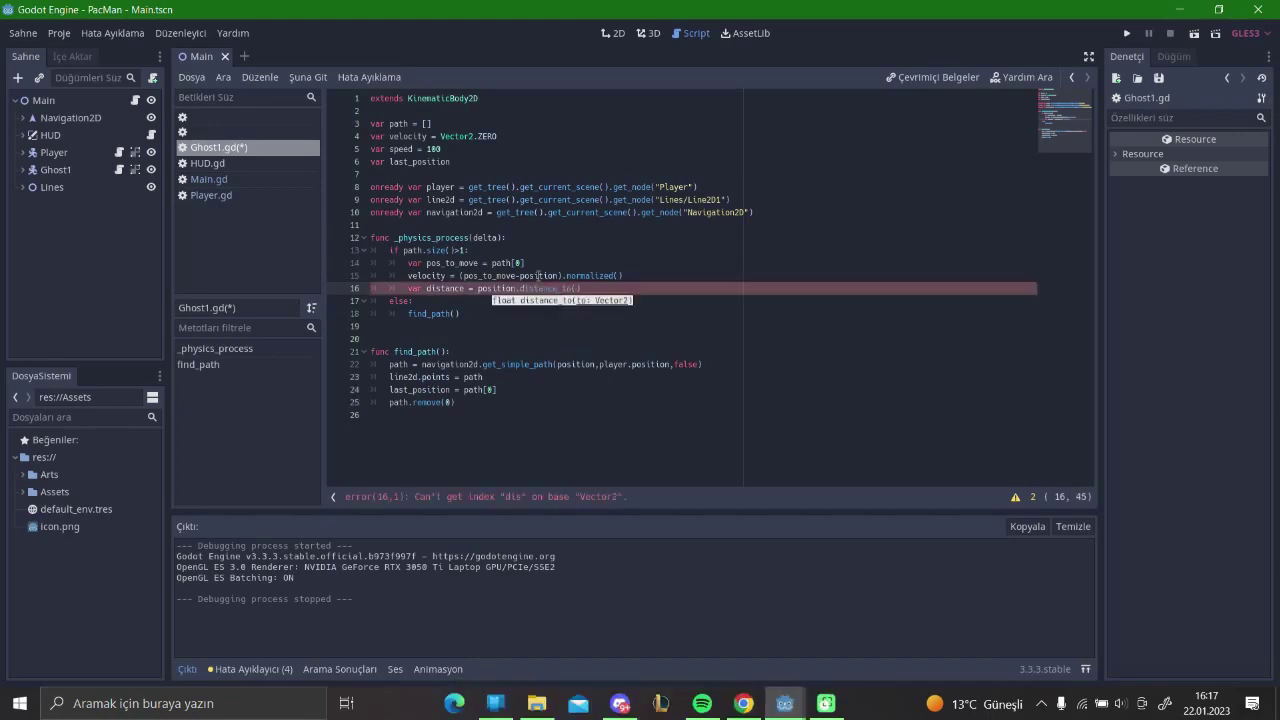
type("pat")
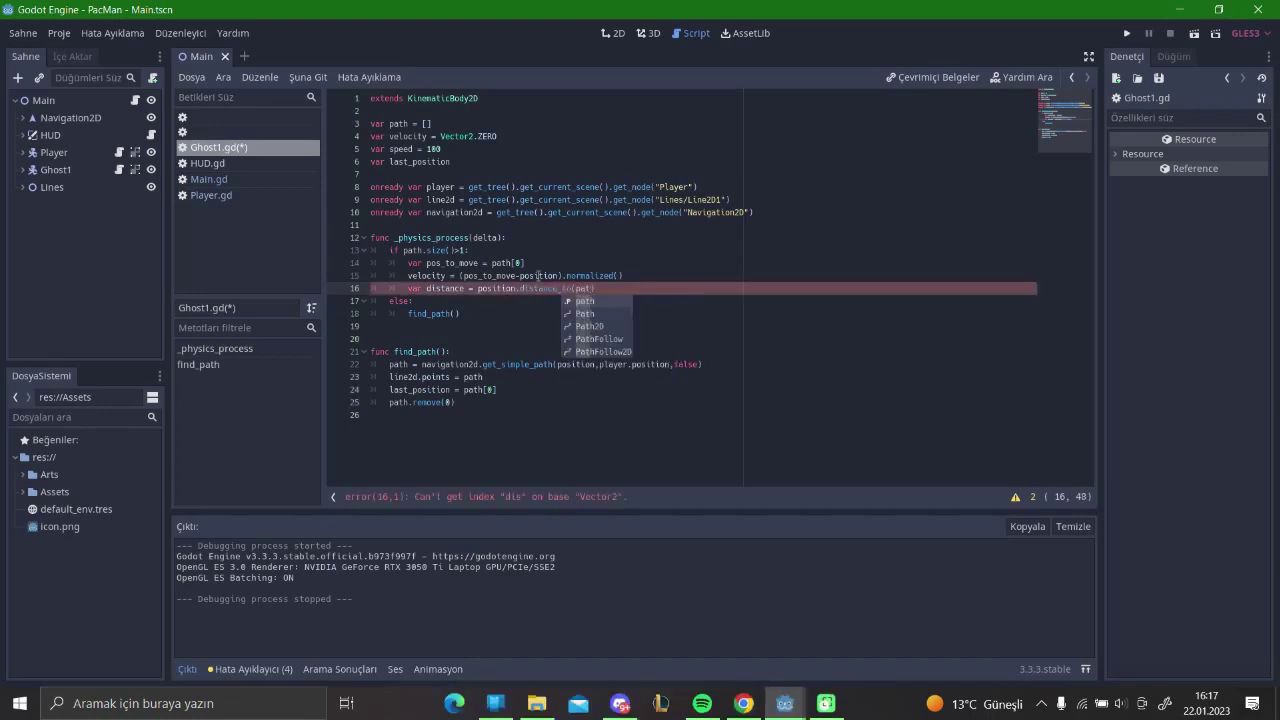
key("Return")
type("[0])")
key("Return")
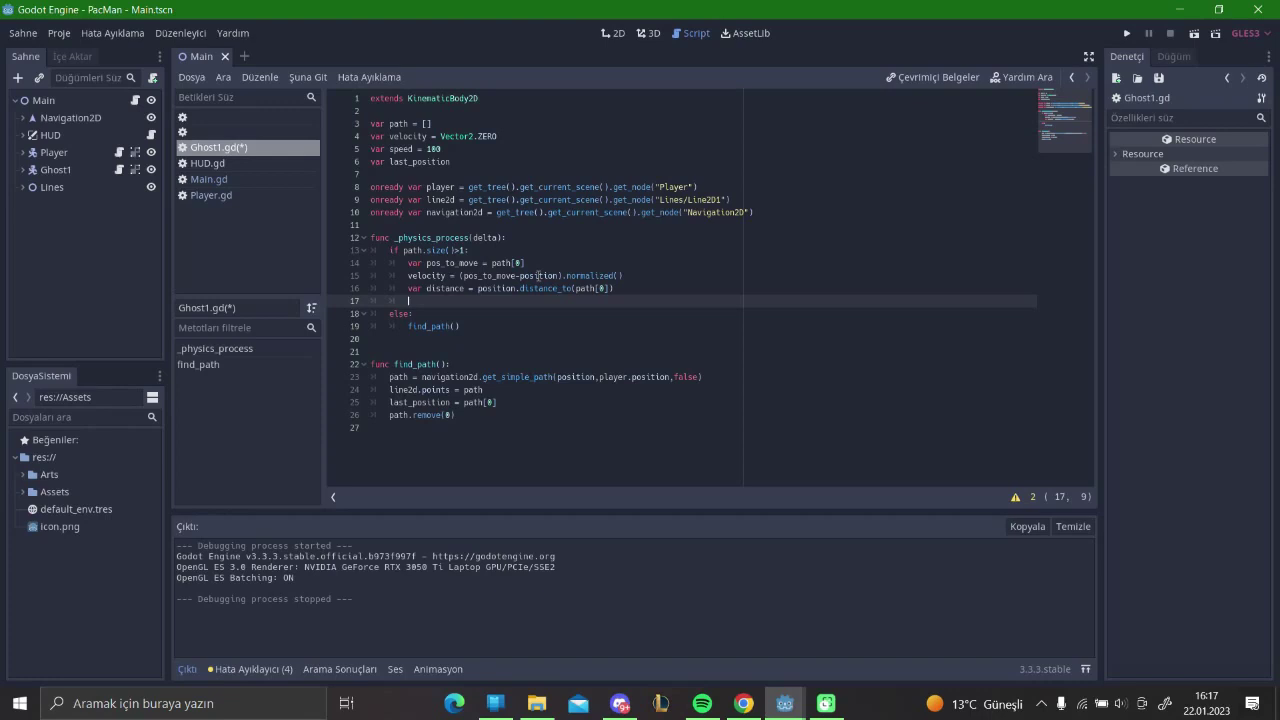
type("if(")
type("dis")
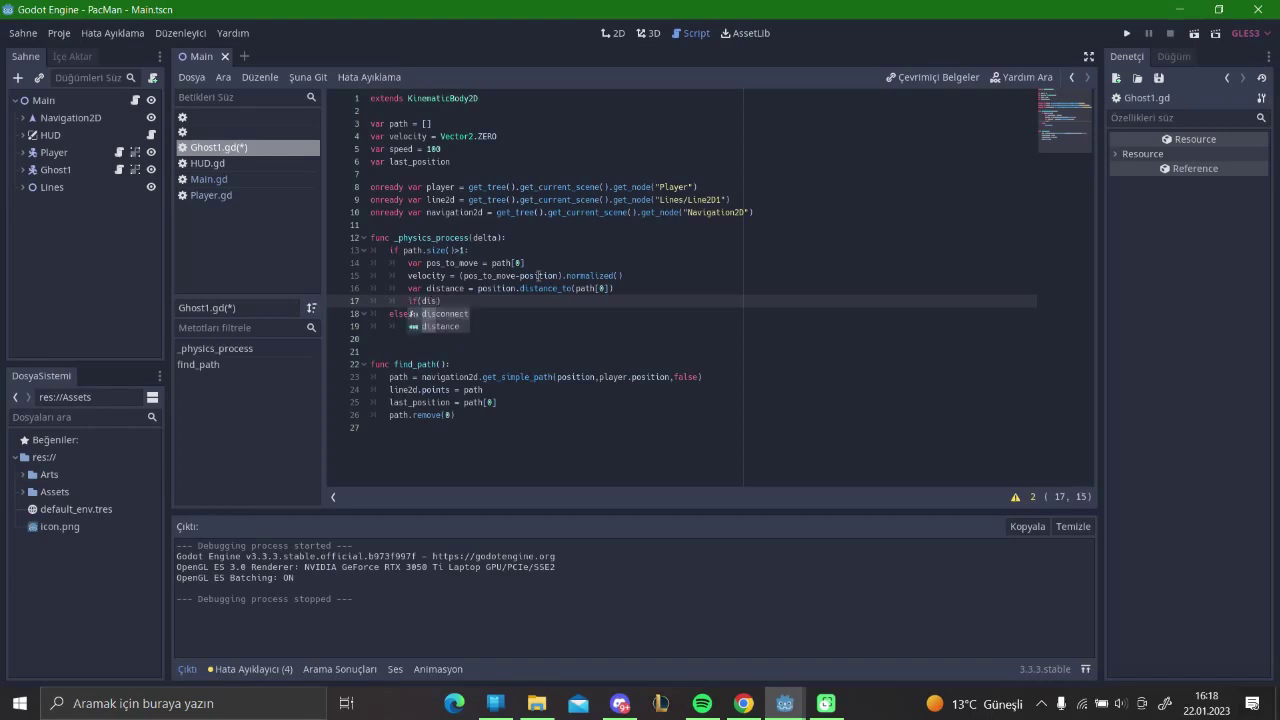
type("tance=")
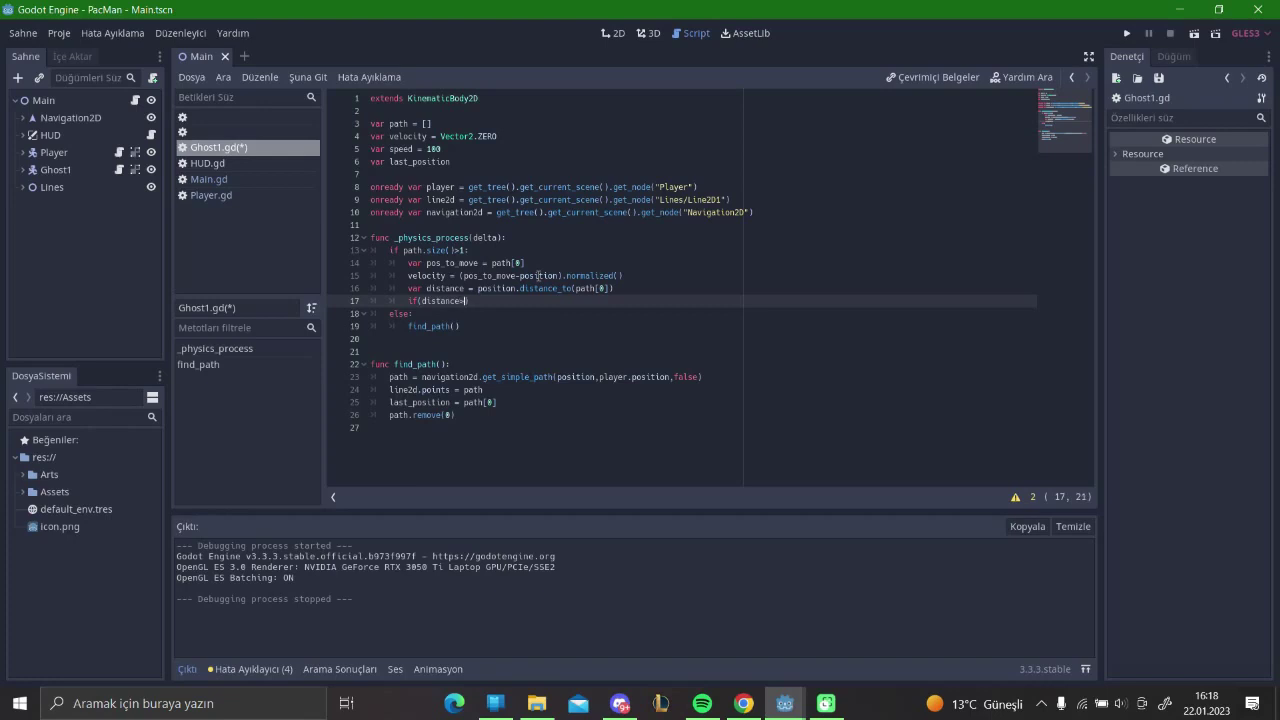
type("1)")
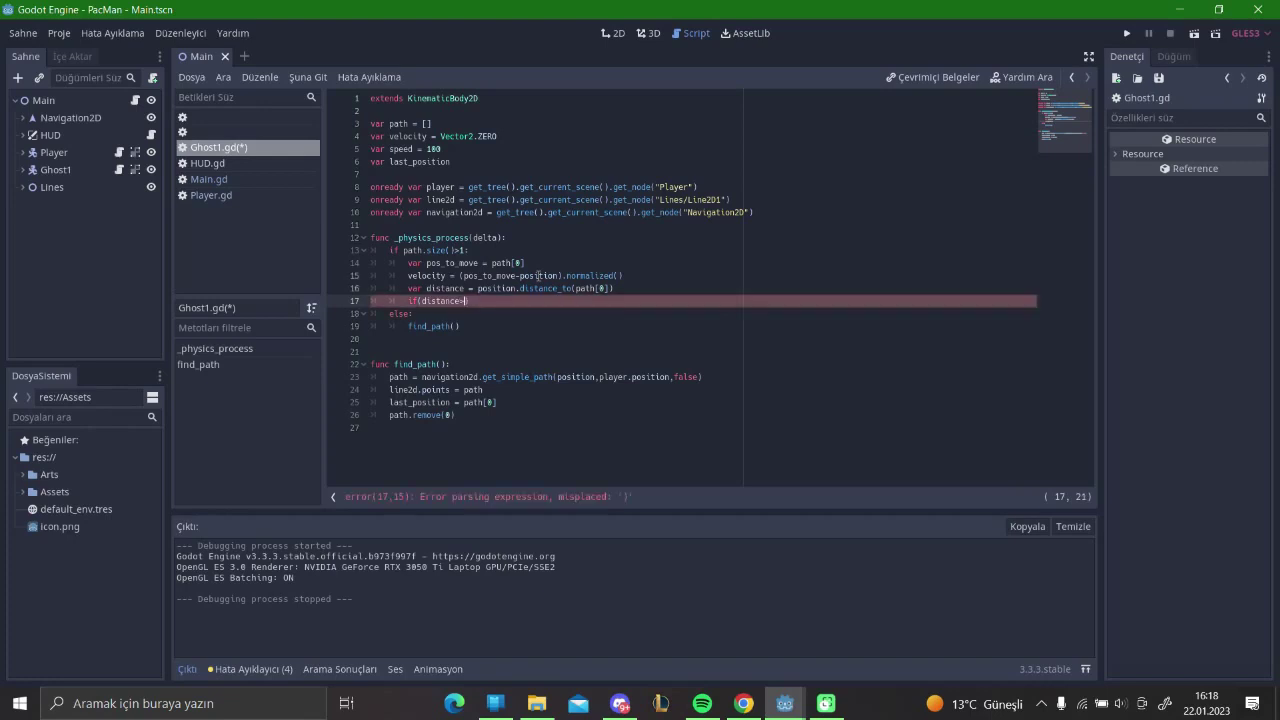
type(":")
Step: Inside the distance check, add position += speed * velocity * delta
key("Return")
type("veloc")
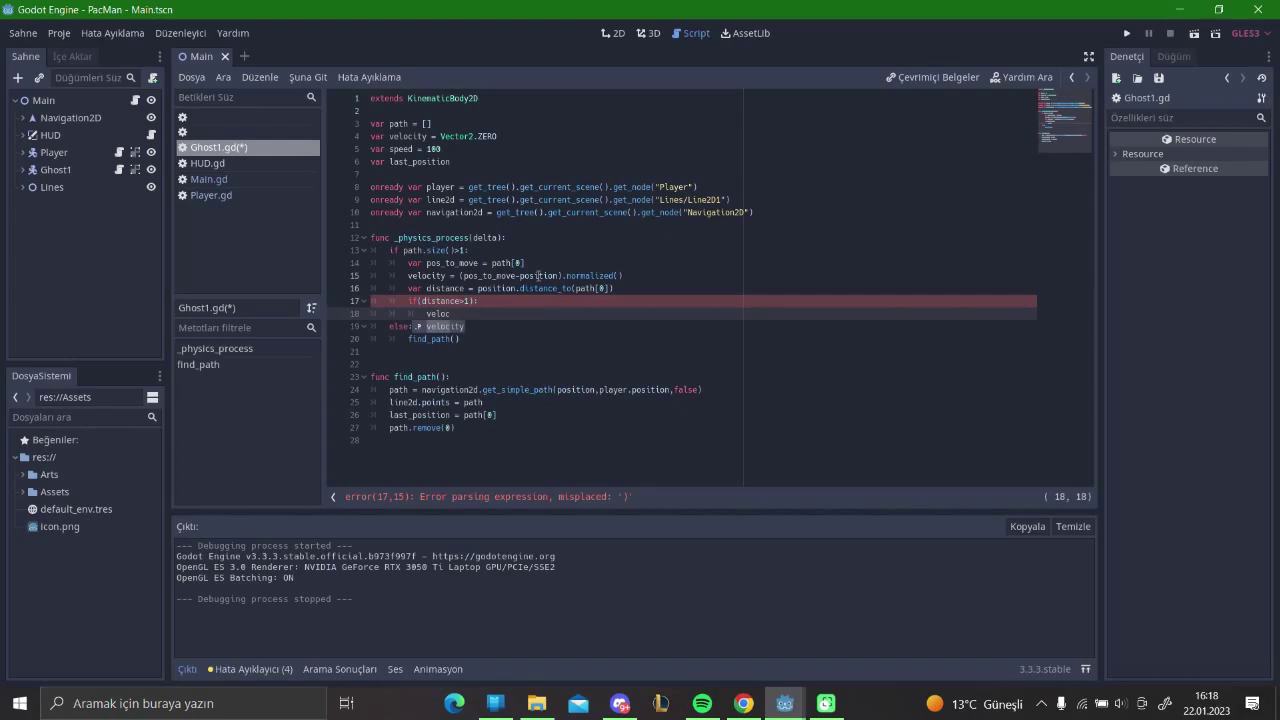
key("BackSpace")
key("BackSpace")
key("BackSpace")
type("position ")
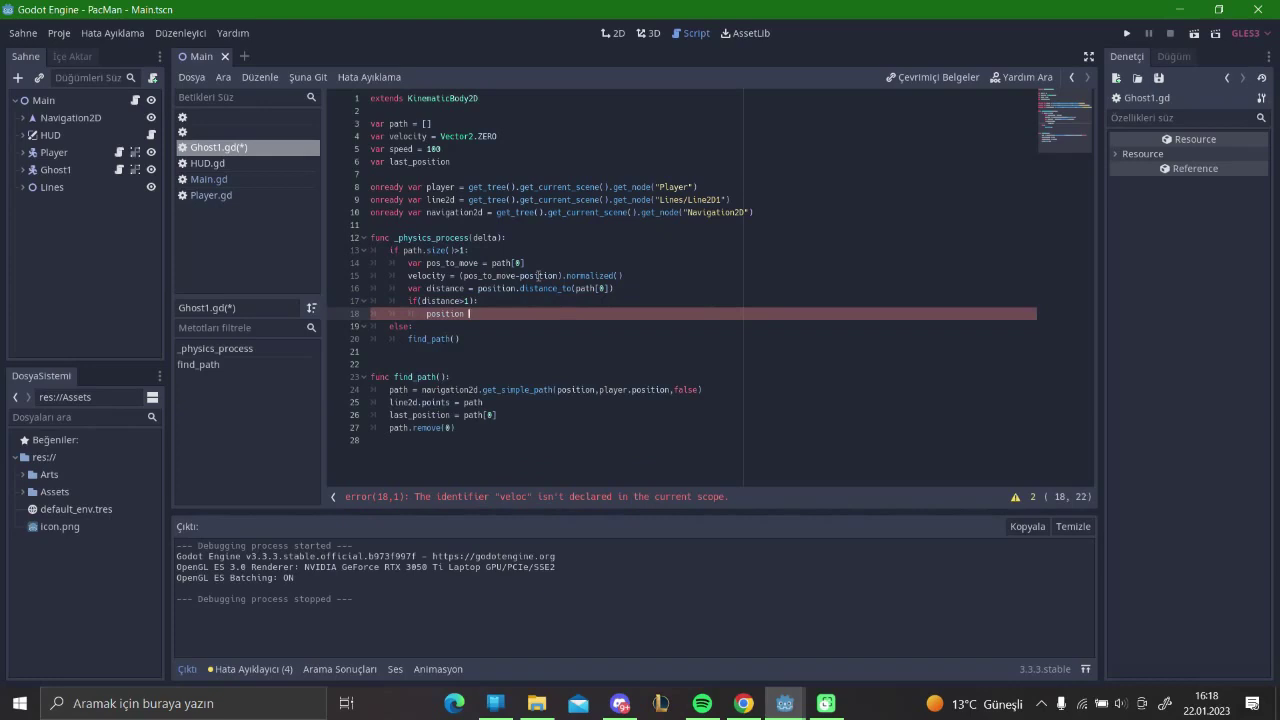
type("+= spee")
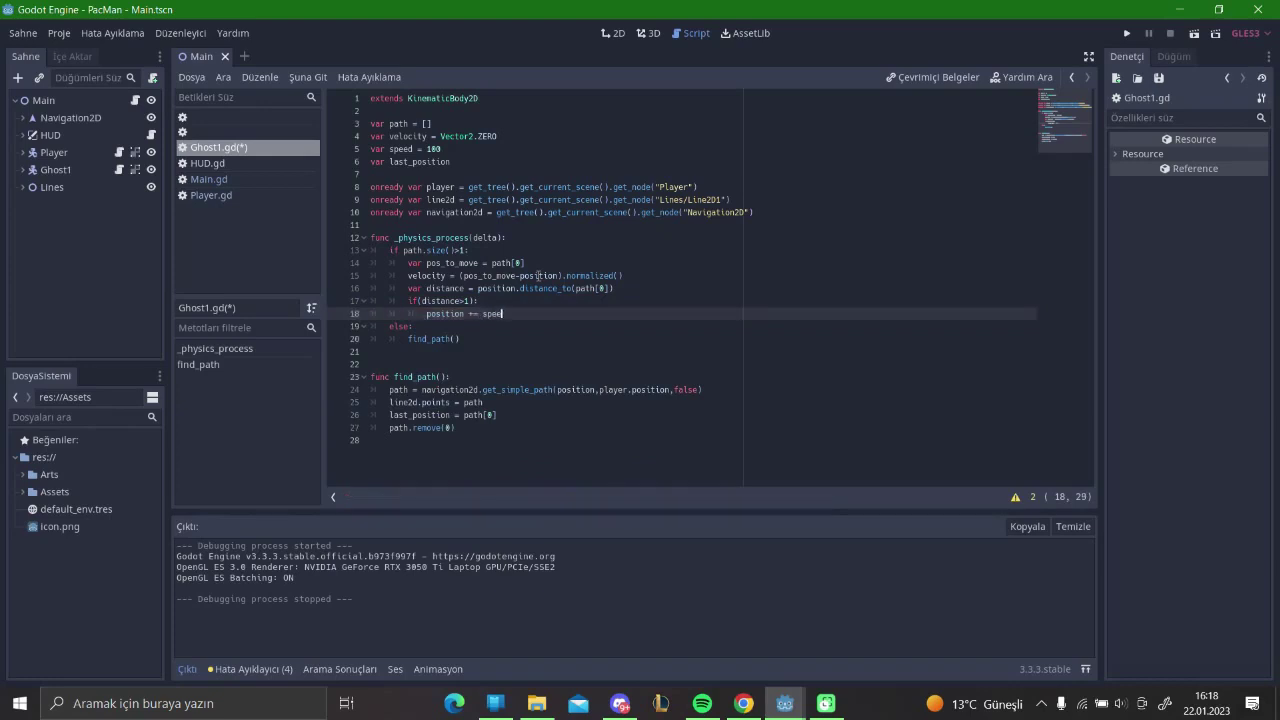
type("d * ")
type("veloc")
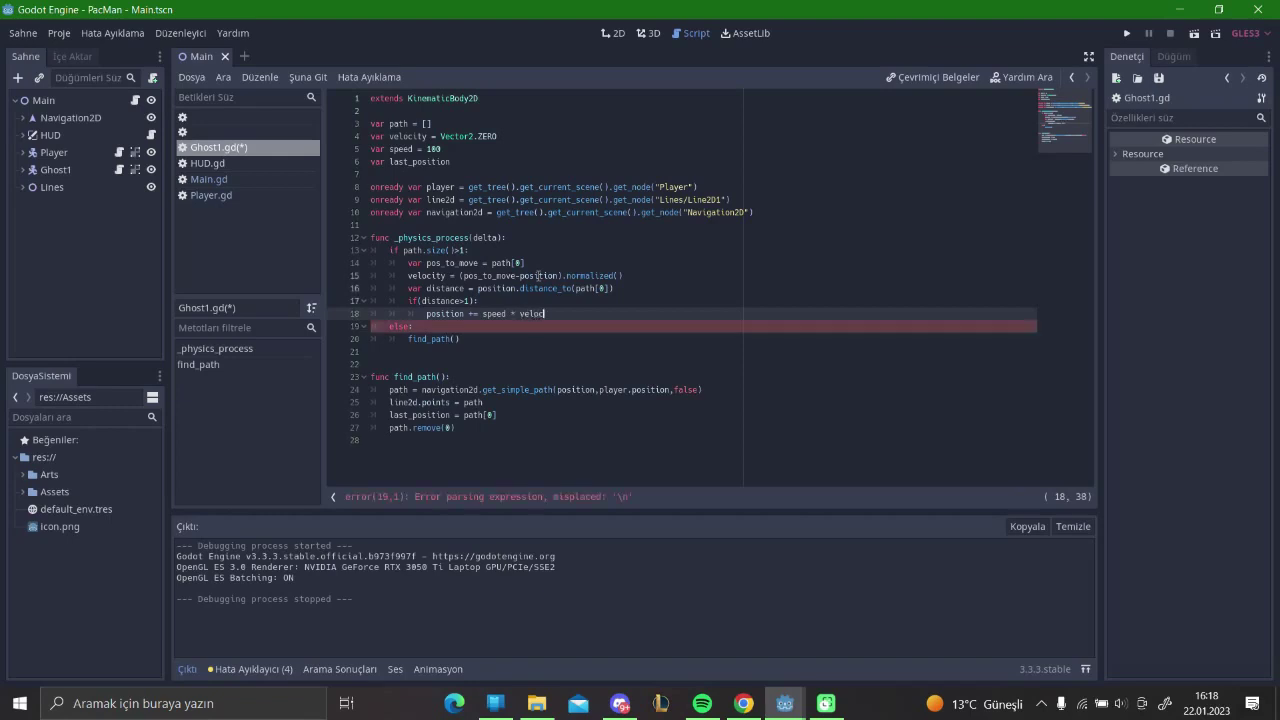
type("ity")
left_click_drag(426, 316, 600, 314)
left_click(604, 311)
type("delta")
Step: Save Ghost1.gd and run the game with F5 to test the ghost
key("ctrl+s")
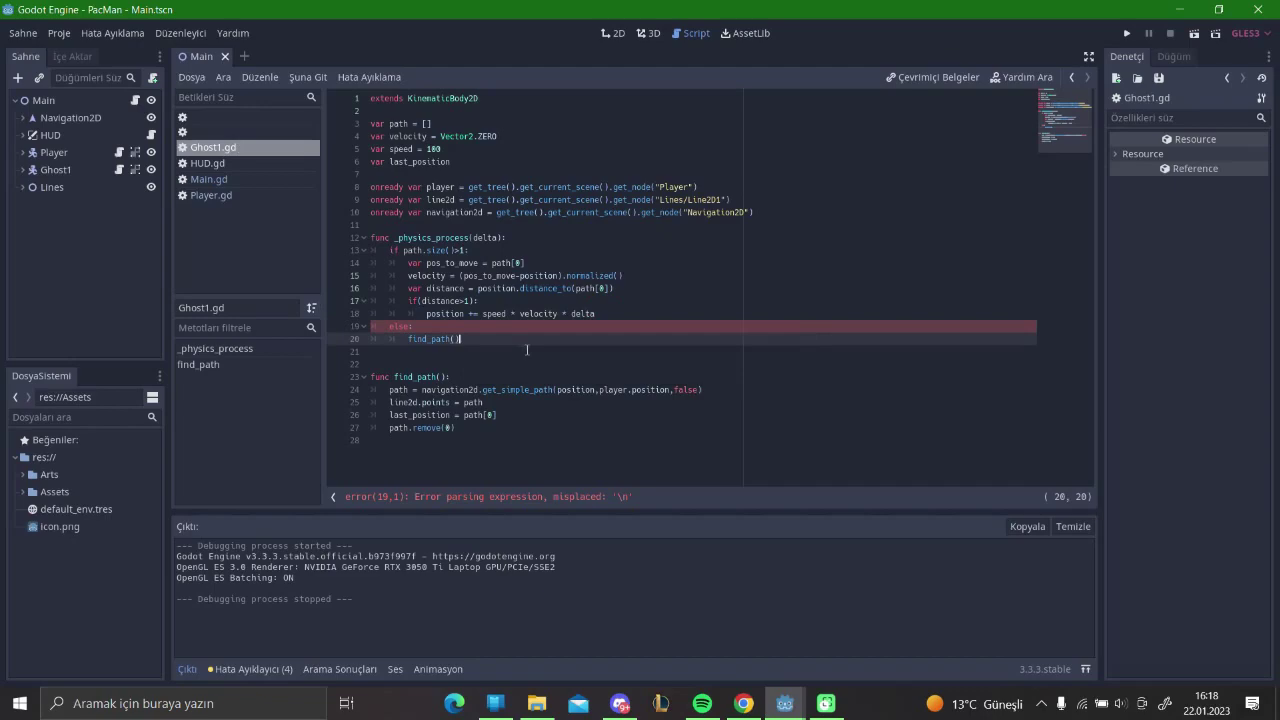
left_click(511, 353)
key("F5")
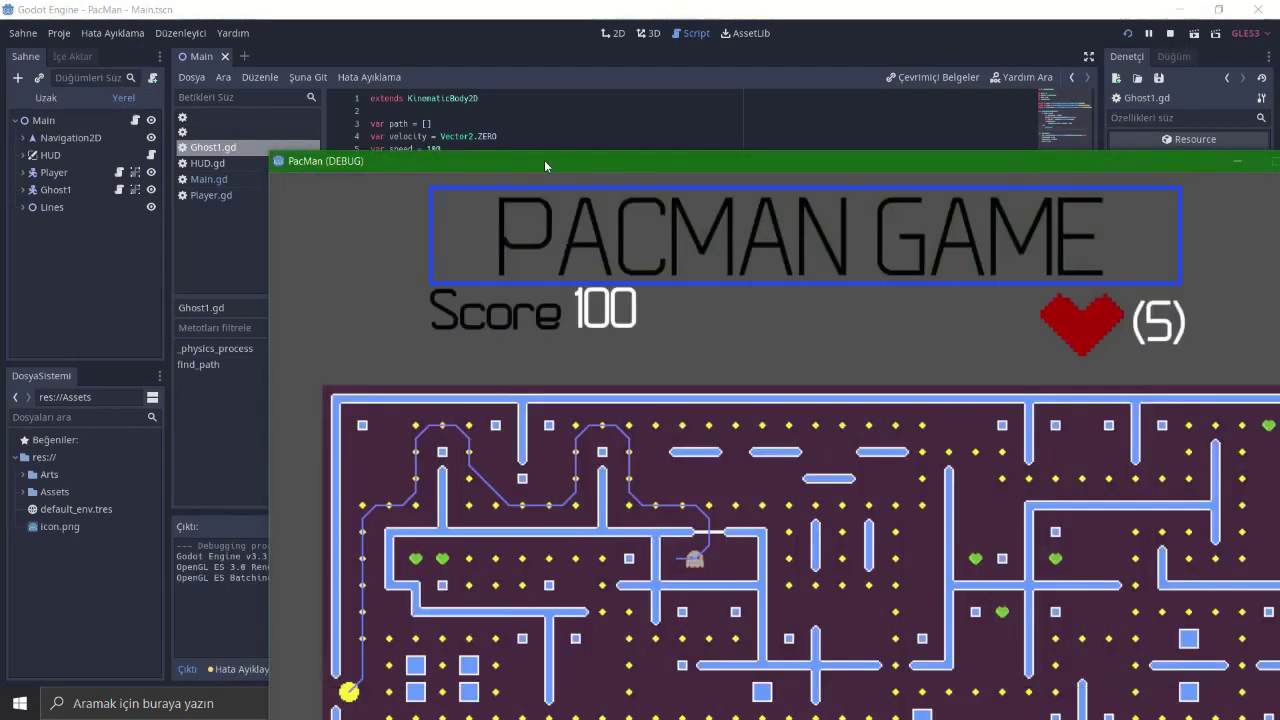
Step: Close the PacMan (DEBUG) window and return to line 18 of Ghost1.gd
left_click_drag(544, 160, 477, 102)
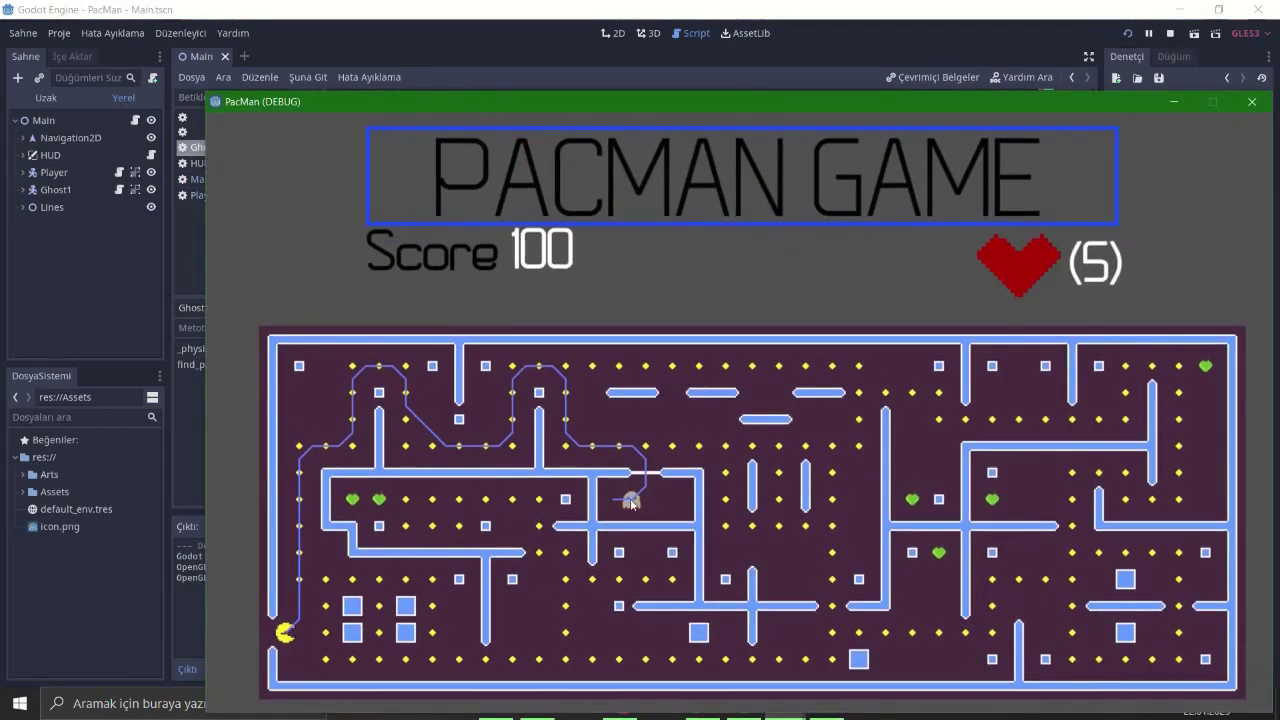
left_click(1250, 102)
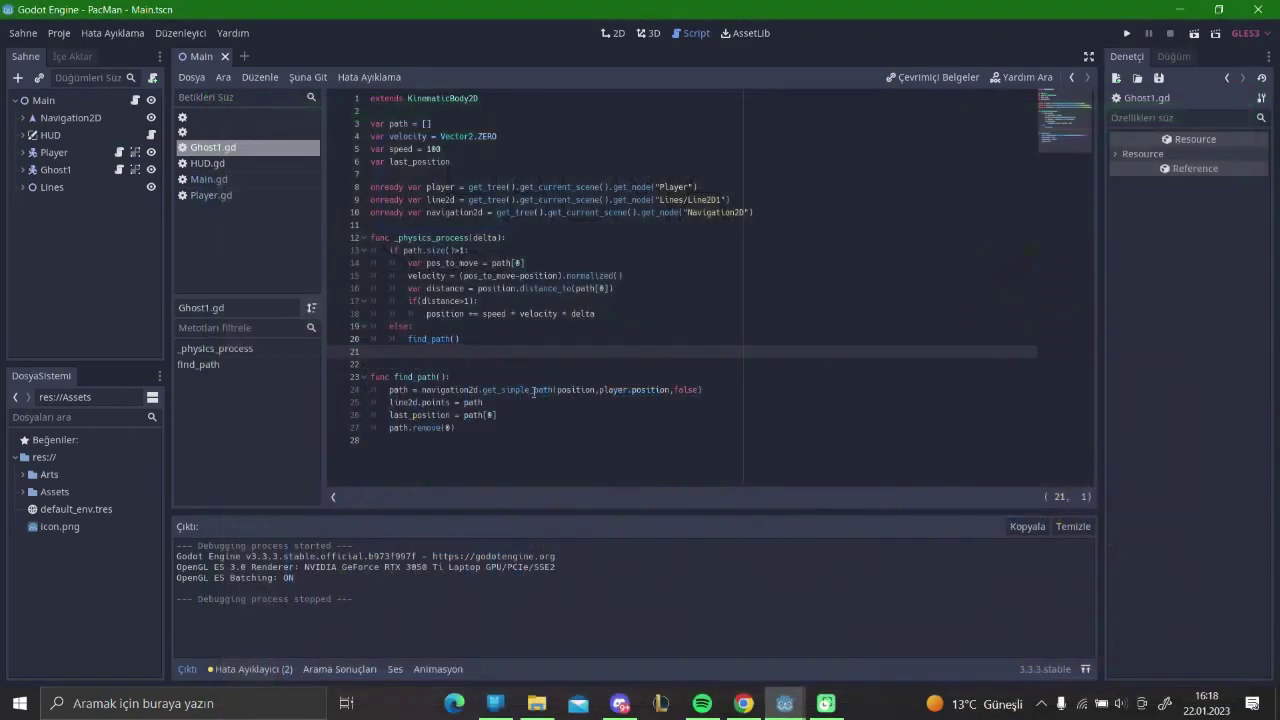
left_click(511, 314)
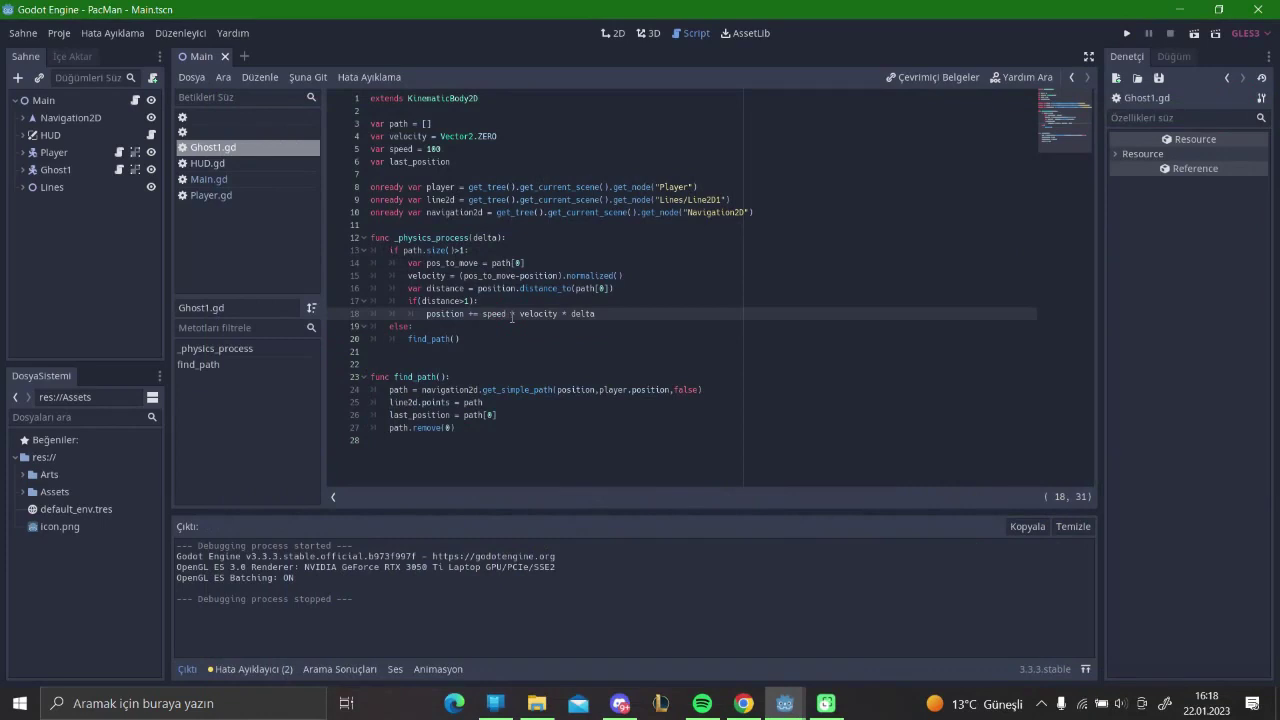
Step: Add an else: branch calling path.remove(0) under the distance check, then run the game
left_click(630, 317)
key("Return")
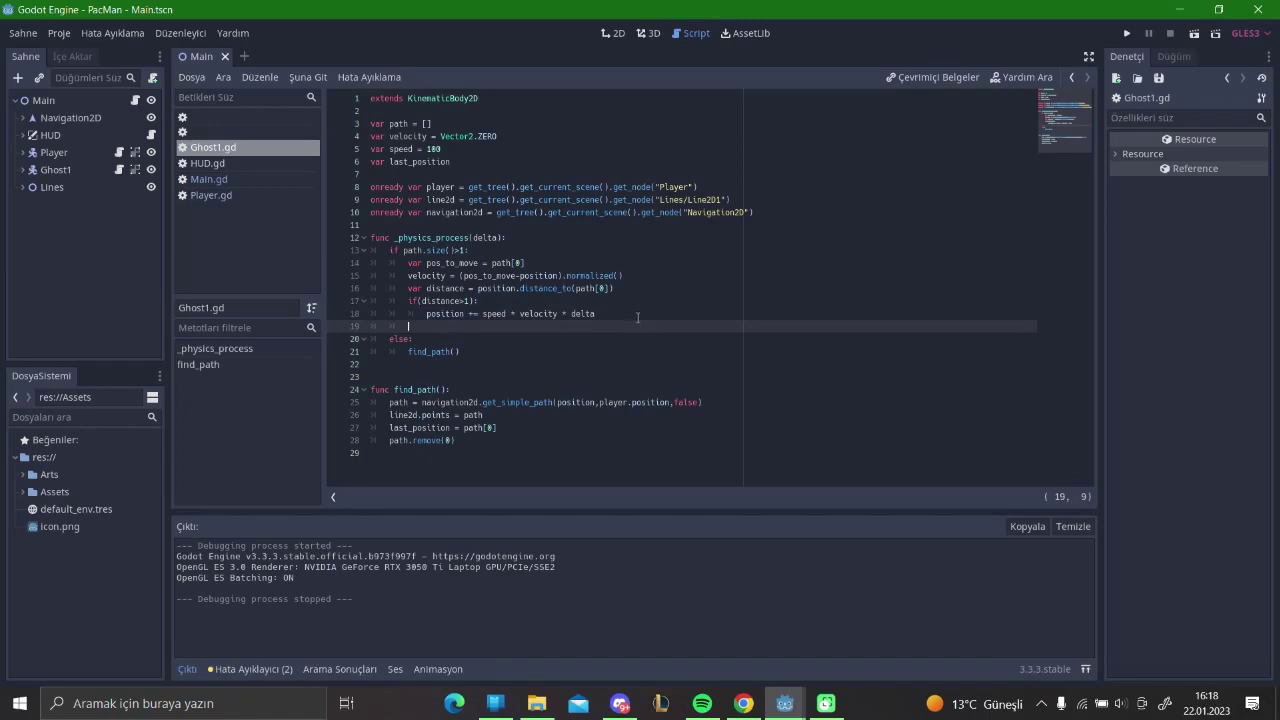
left_click_drag(628, 314, 411, 299)
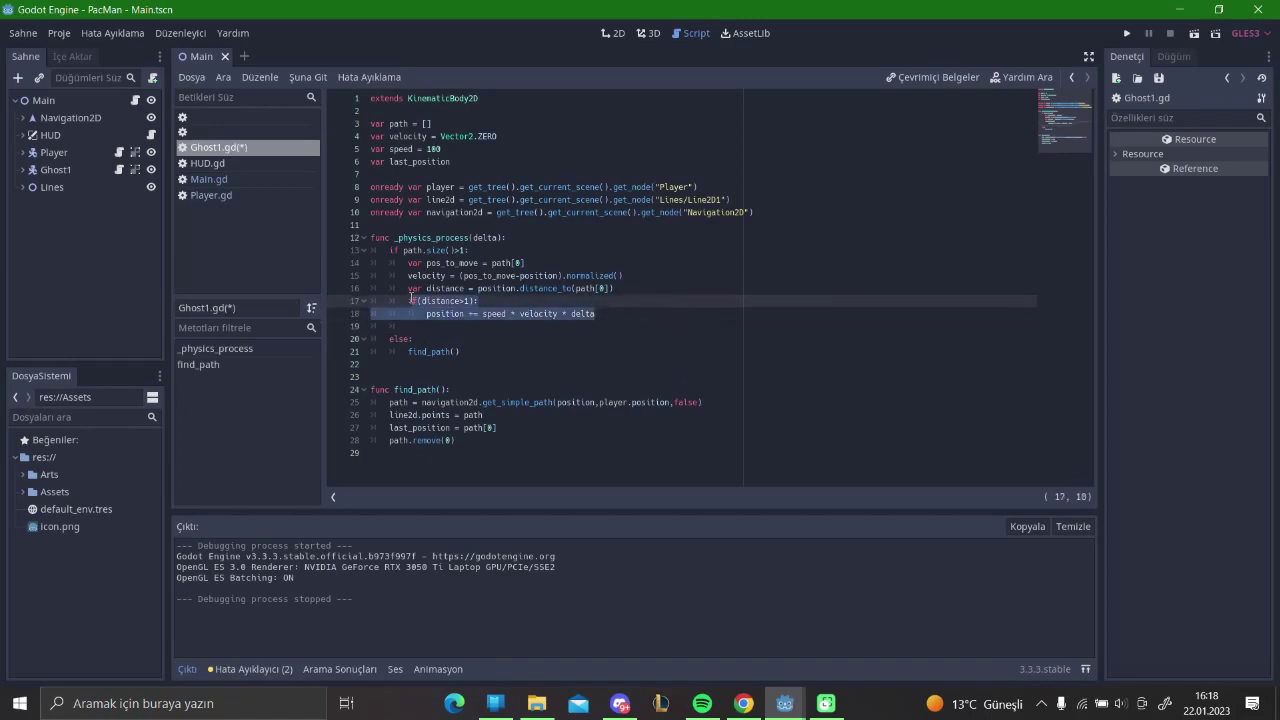
left_click(411, 299)
left_click(426, 325)
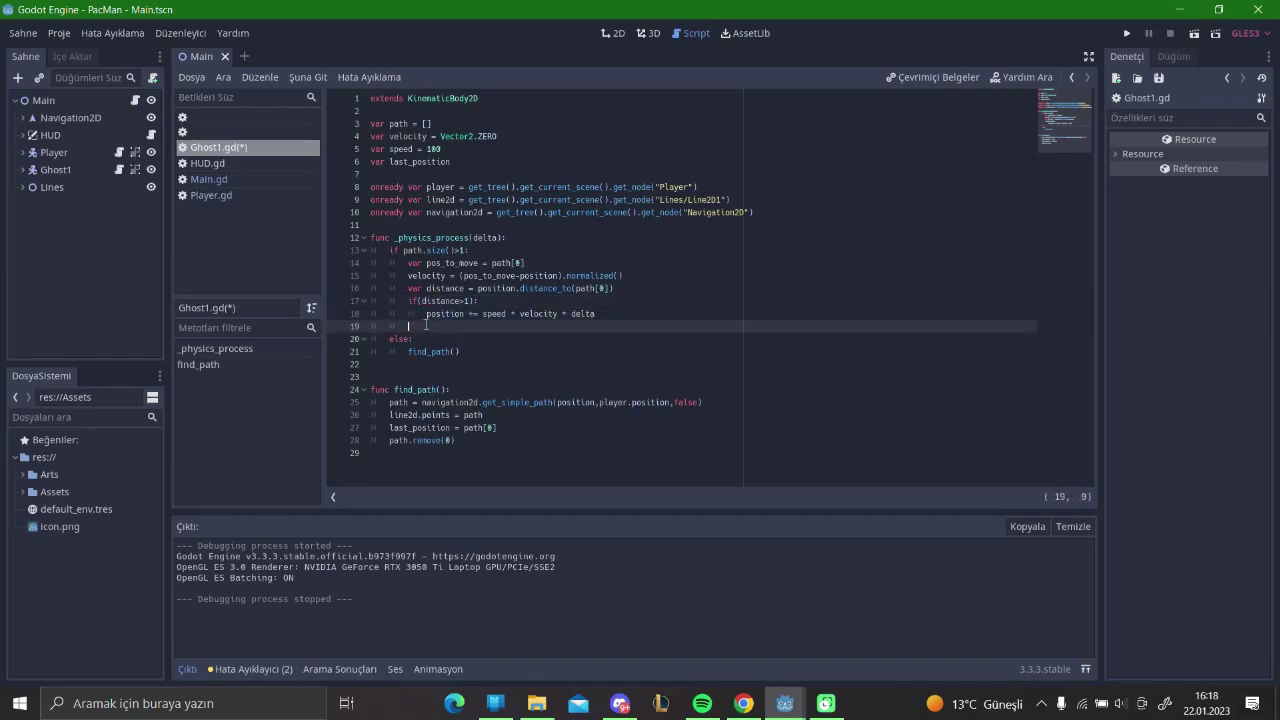
type("else:")
key("Return")
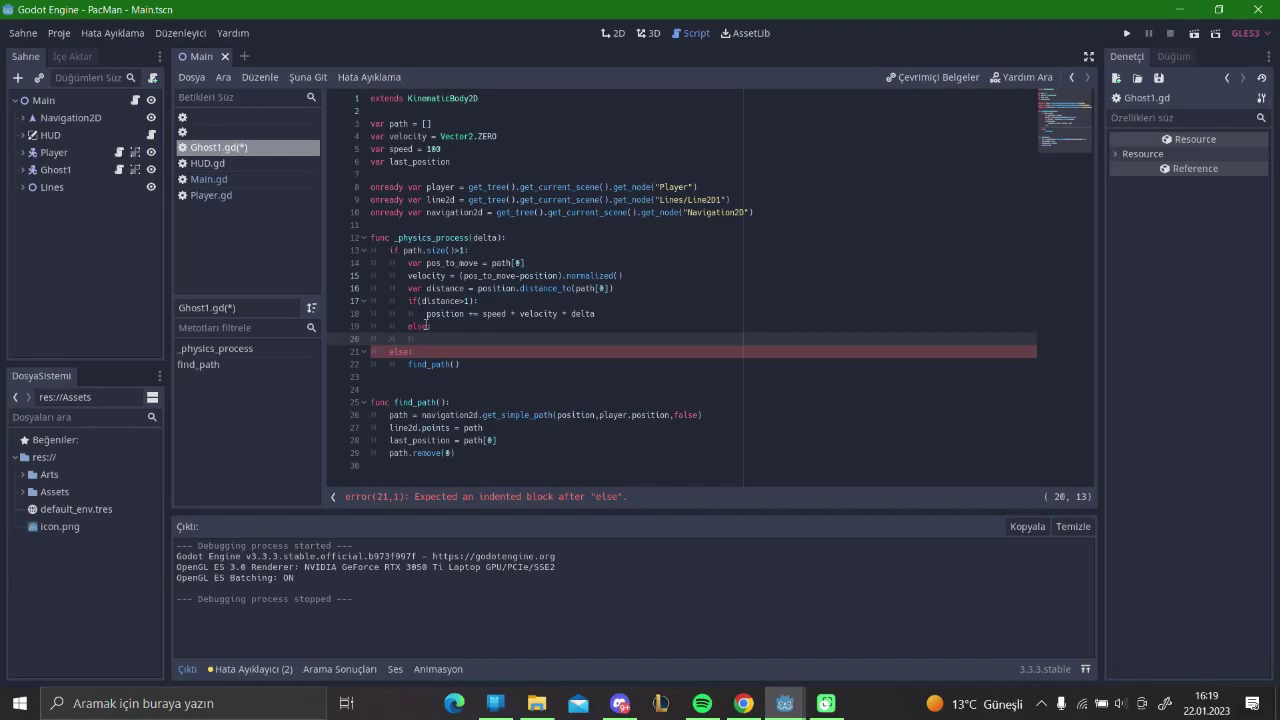
type("path.remove(0")
left_click(531, 374)
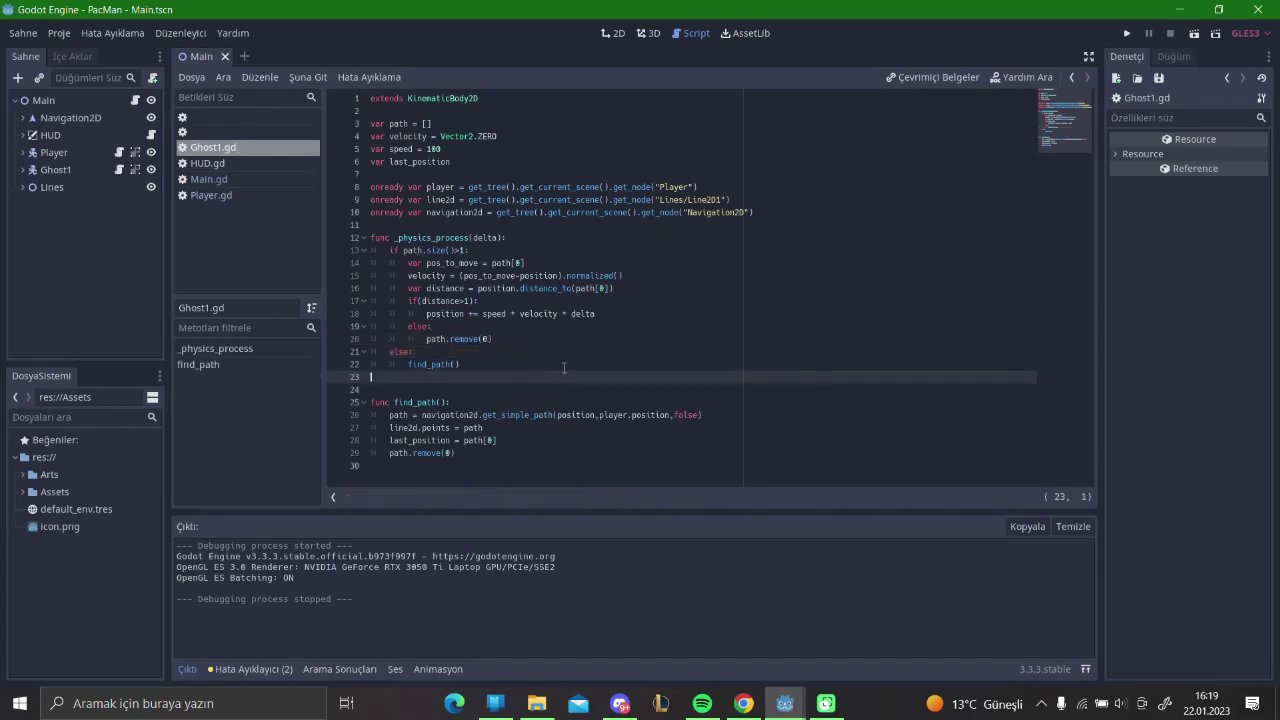
key("F5")
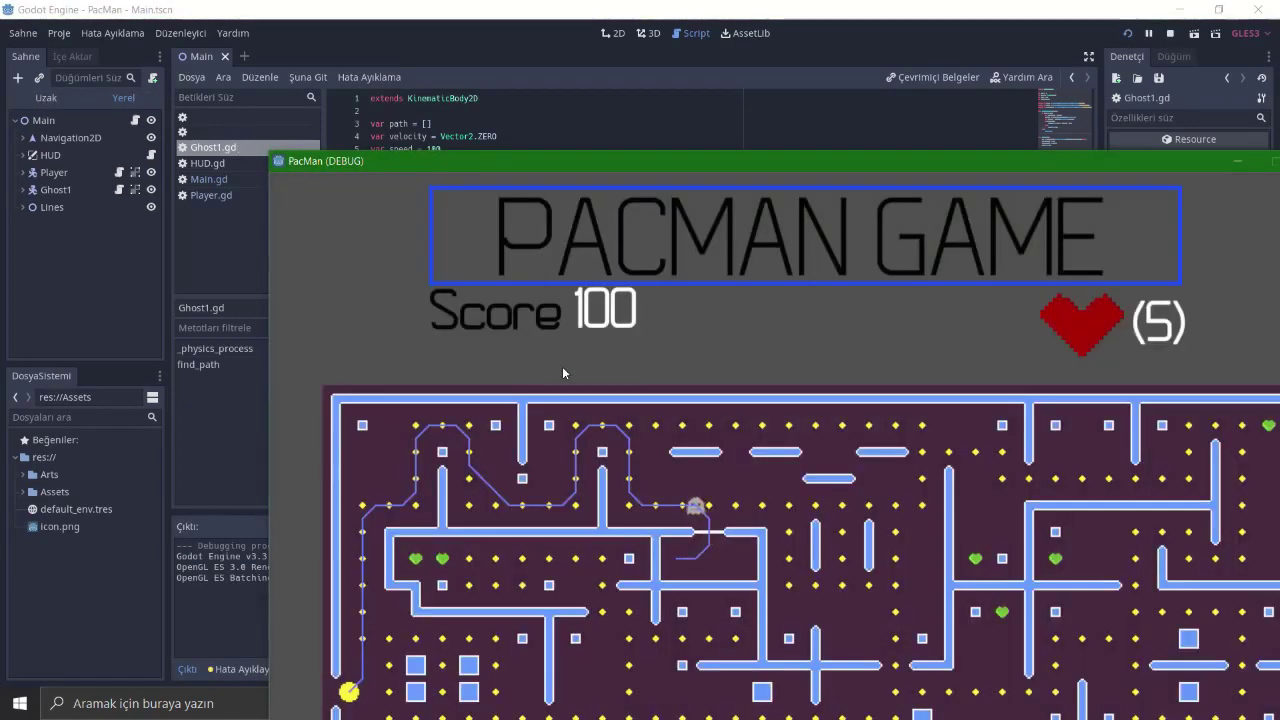
Step: Steer Pac-Man around the maze with the arrow keys while the ghost chases him
left_click_drag(603, 157, 547, 103)
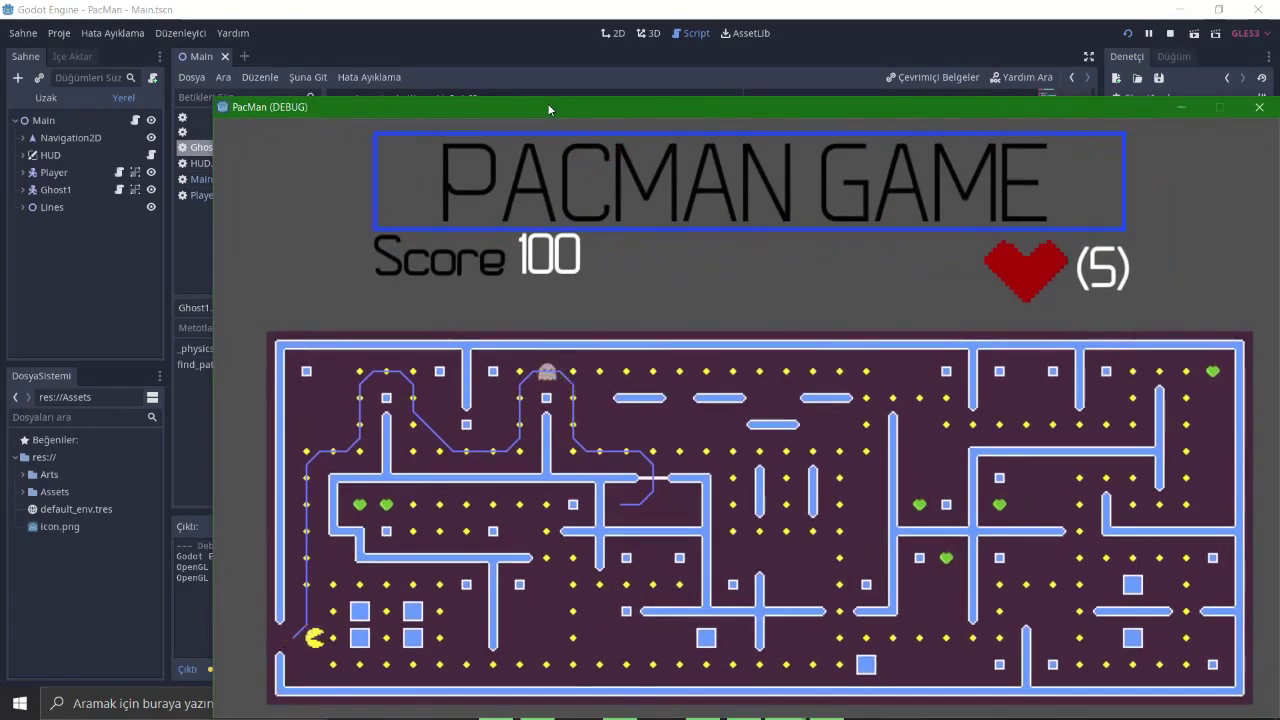
key("Up")
key("Down")
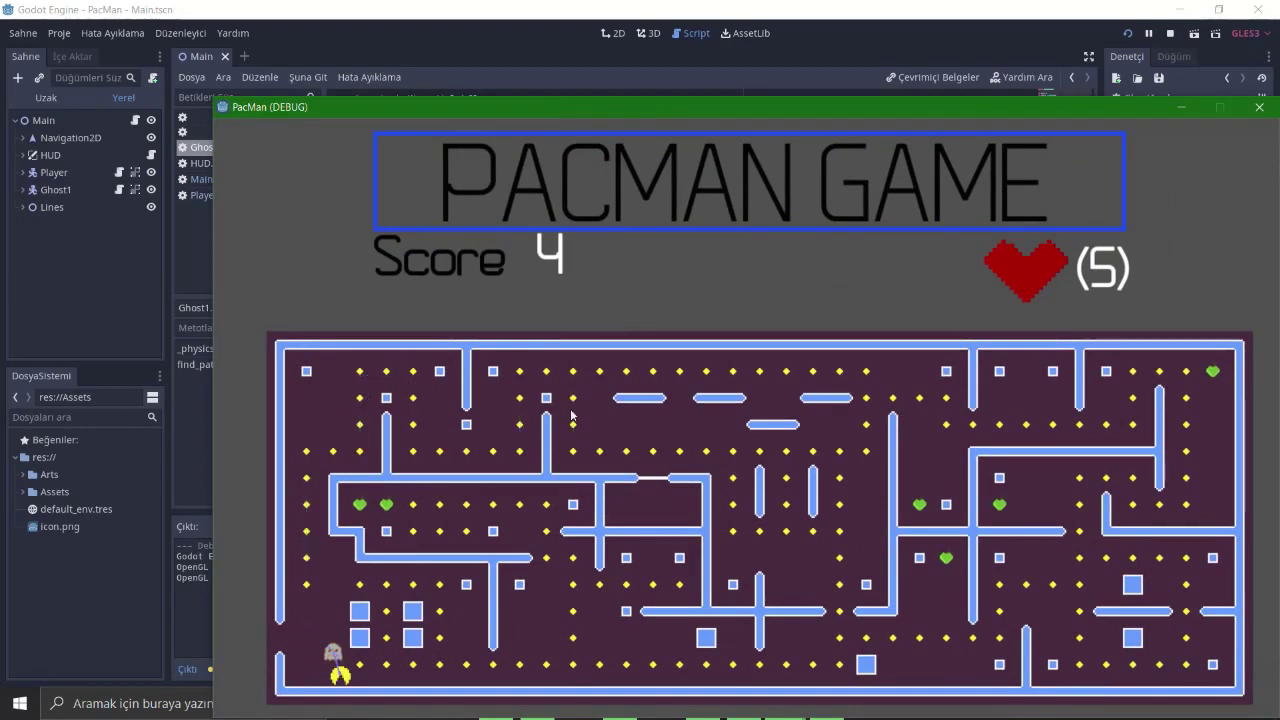
left_click_drag(530, 106, 512, 103)
key("Right")
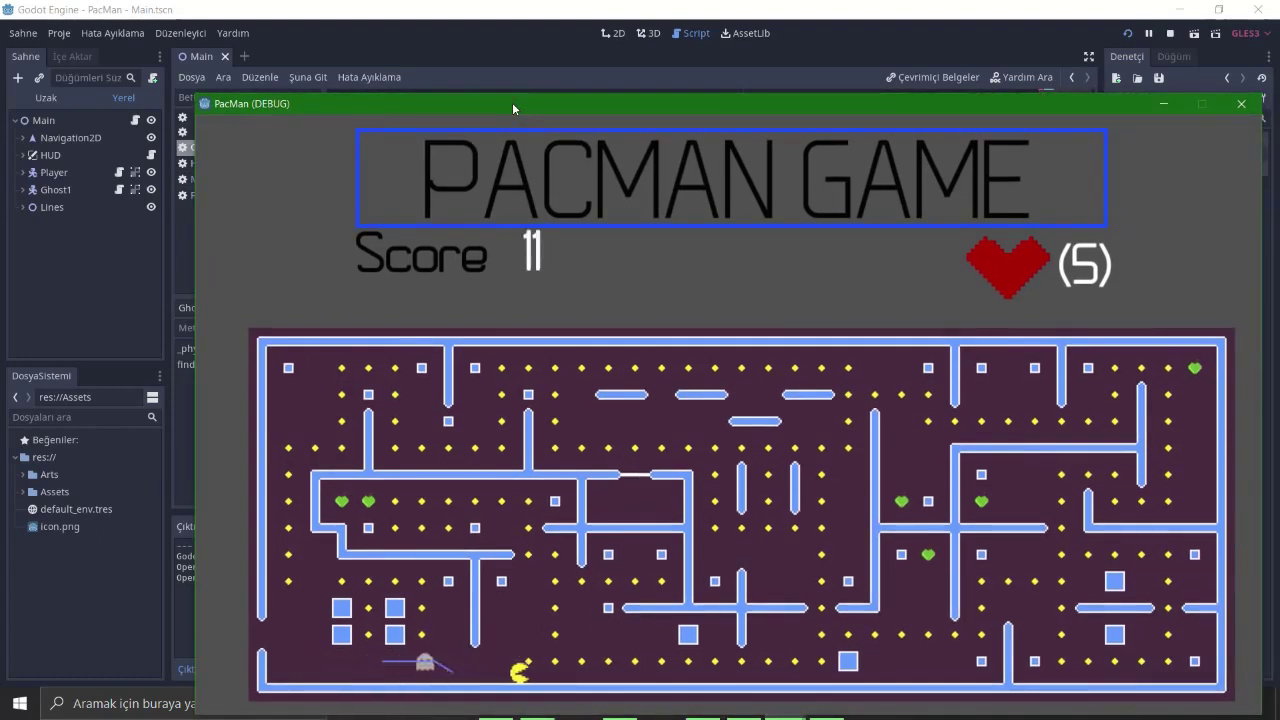
key("Up")
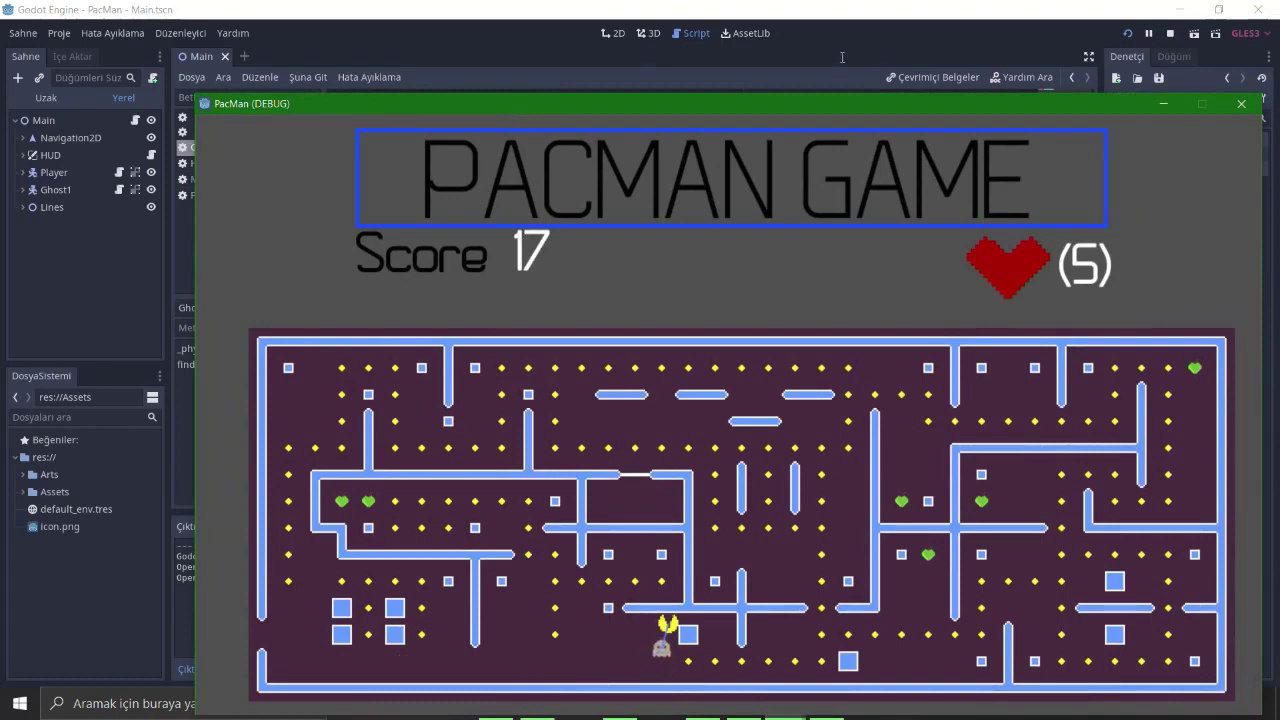
Step: Close the running PacMan game and return to the Ghost1.gd script
left_click(1241, 103)
left_click(507, 390)
left_click(504, 340)
left_click(501, 263)
left_click(518, 393)
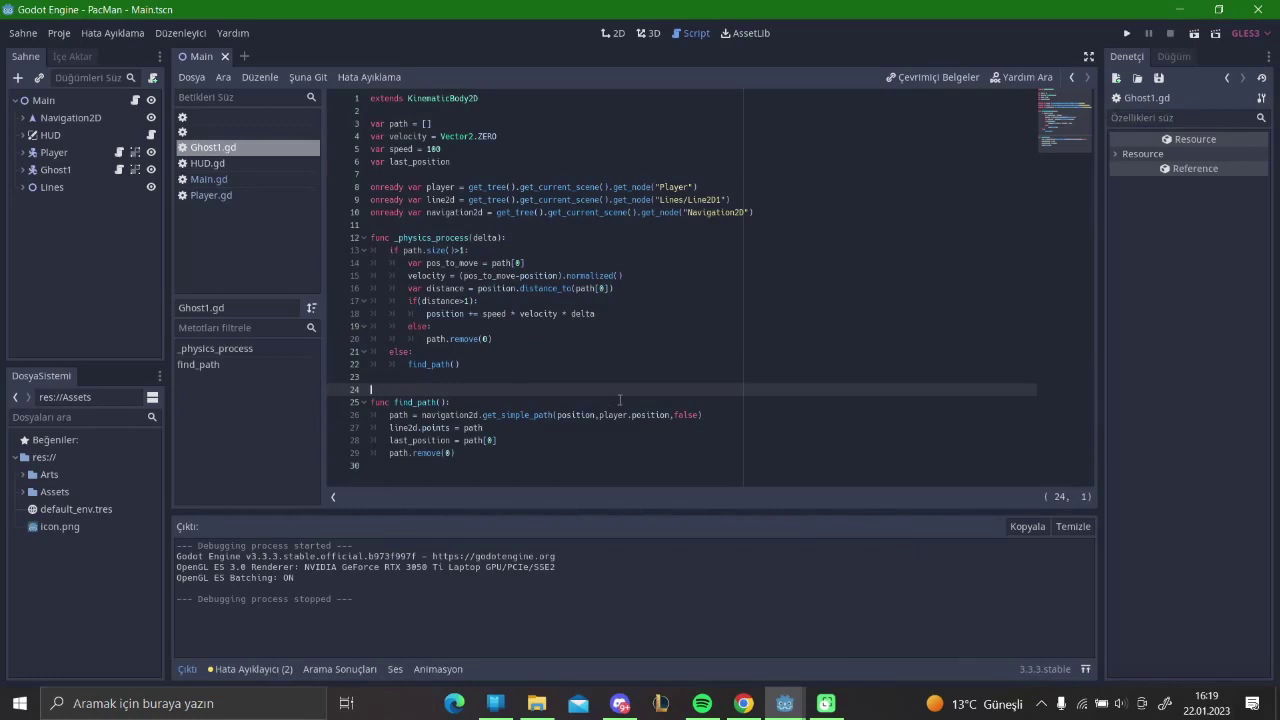
Step: Switch to the 2D view, select Ghost1, and zoom and pan to frame the full maze
left_click(614, 33)
left_click(50, 170)
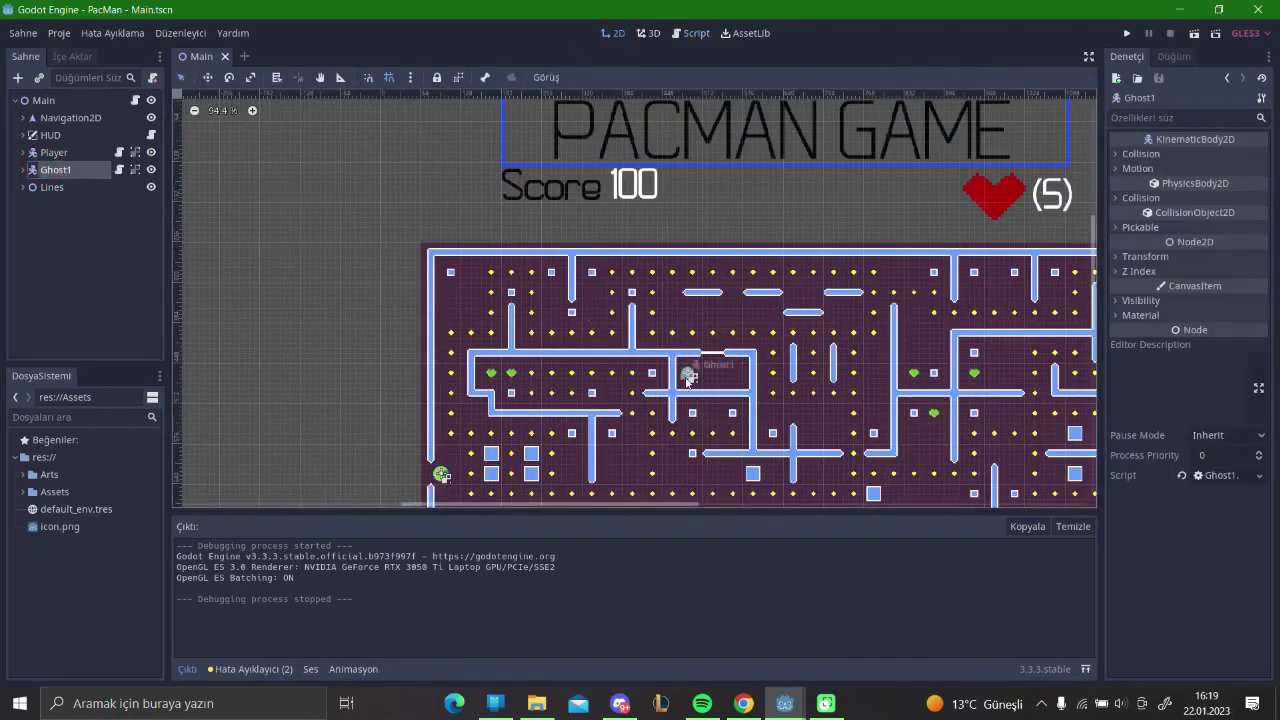
scroll(690, 375, "up", 1)
scroll(710, 376, "up", 1)
scroll(728, 376, "up", 1)
scroll(811, 390, "down", 4)
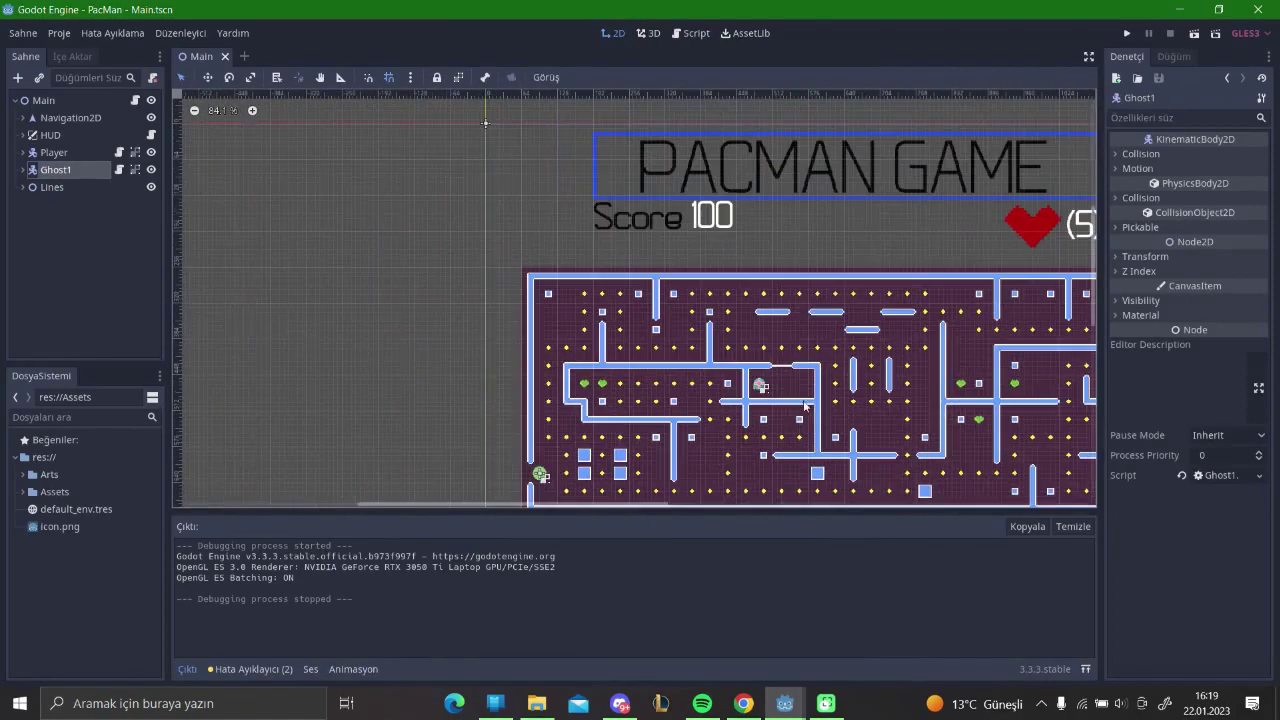
middle_click_drag(783, 424, 569, 313)
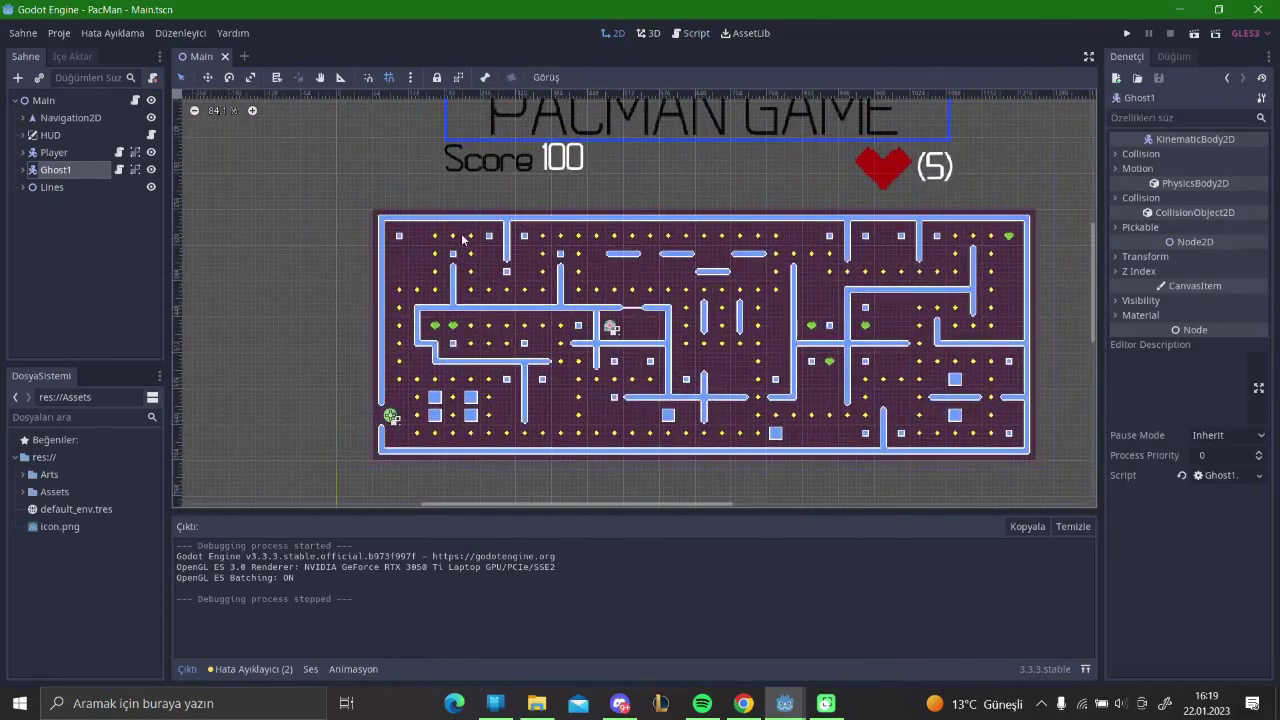